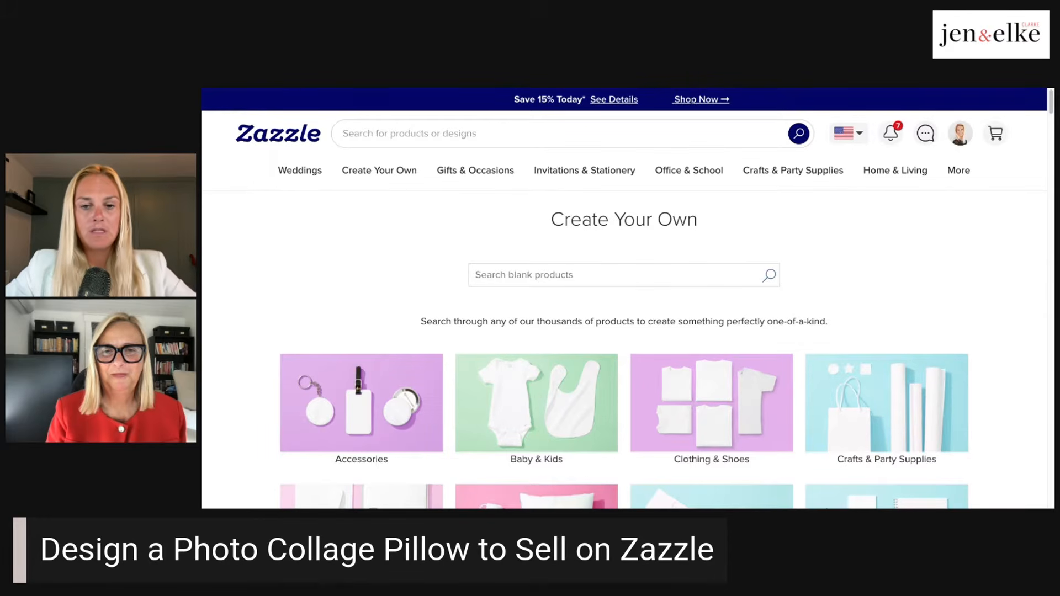
- Search the blank products for "pillow"
{"action": "scroll", "coordinate": [712, 182], "scroll_direction": "down", "scroll_amount": 4}
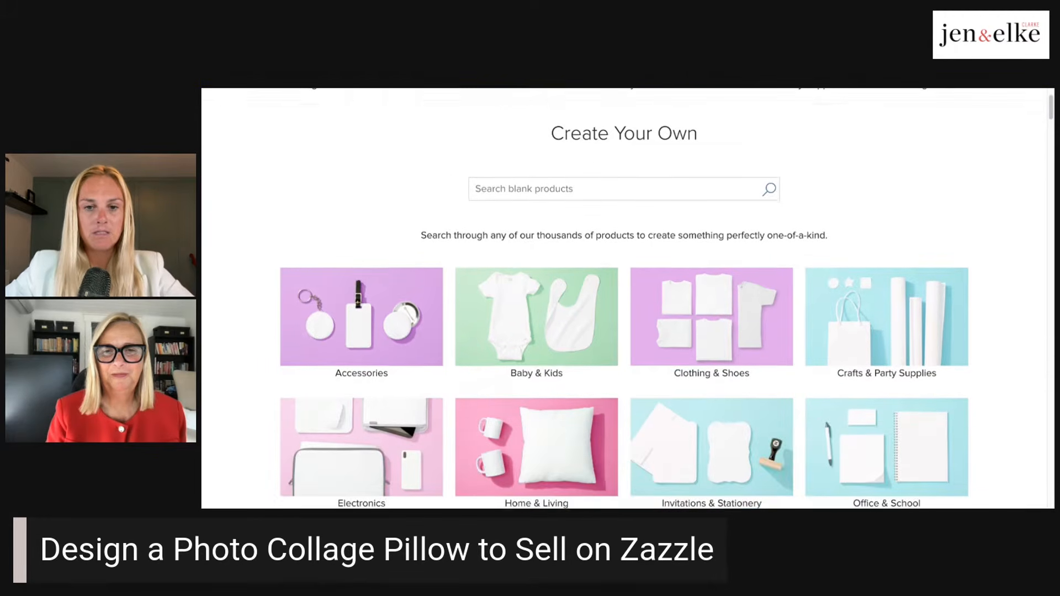
{"action": "scroll", "coordinate": [712, 182], "scroll_direction": "down", "scroll_amount": 5}
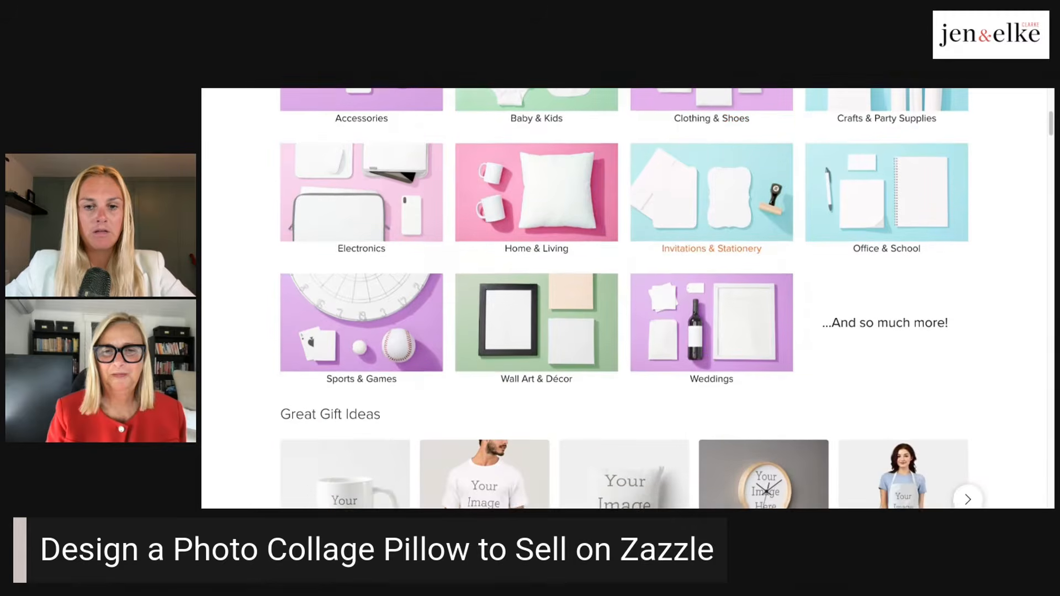
{"action": "scroll", "coordinate": [625, 298], "scroll_direction": "down", "scroll_amount": 9}
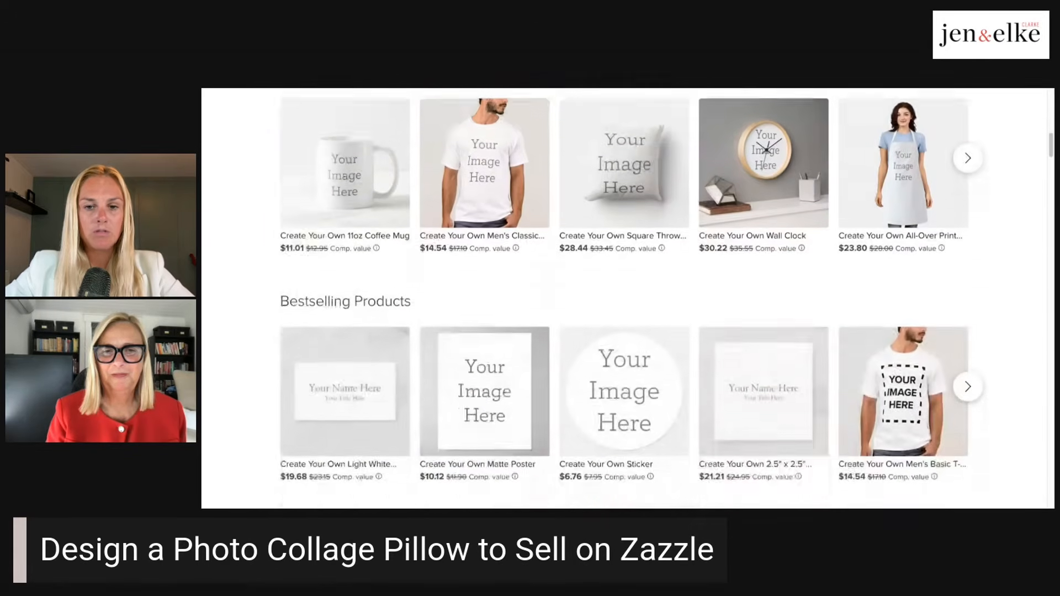
{"action": "scroll", "coordinate": [624, 298], "scroll_direction": "down", "scroll_amount": 1}
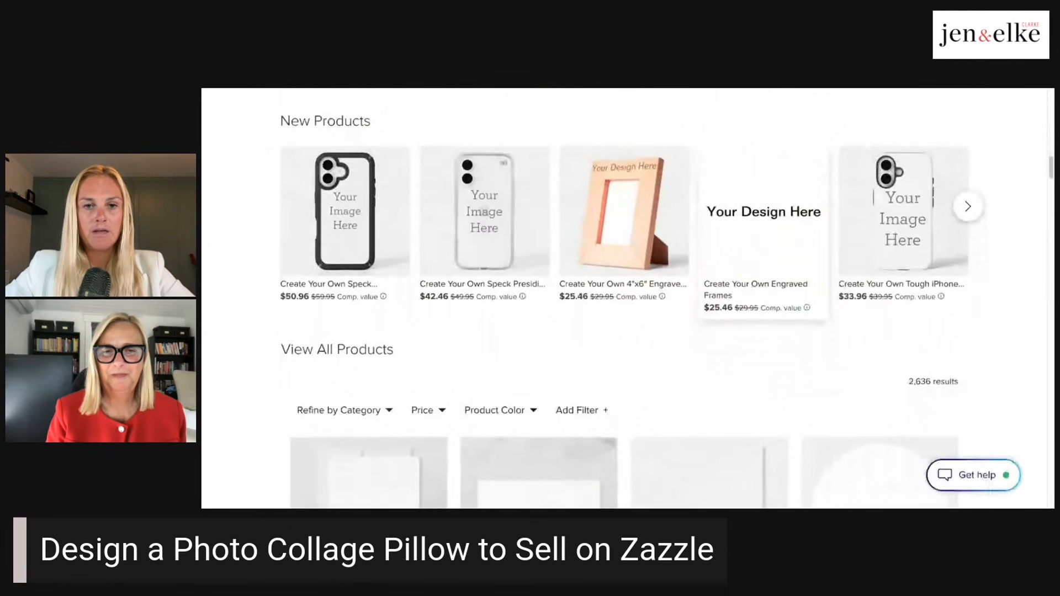
{"action": "scroll", "coordinate": [712, 248], "scroll_direction": "up", "scroll_amount": 14}
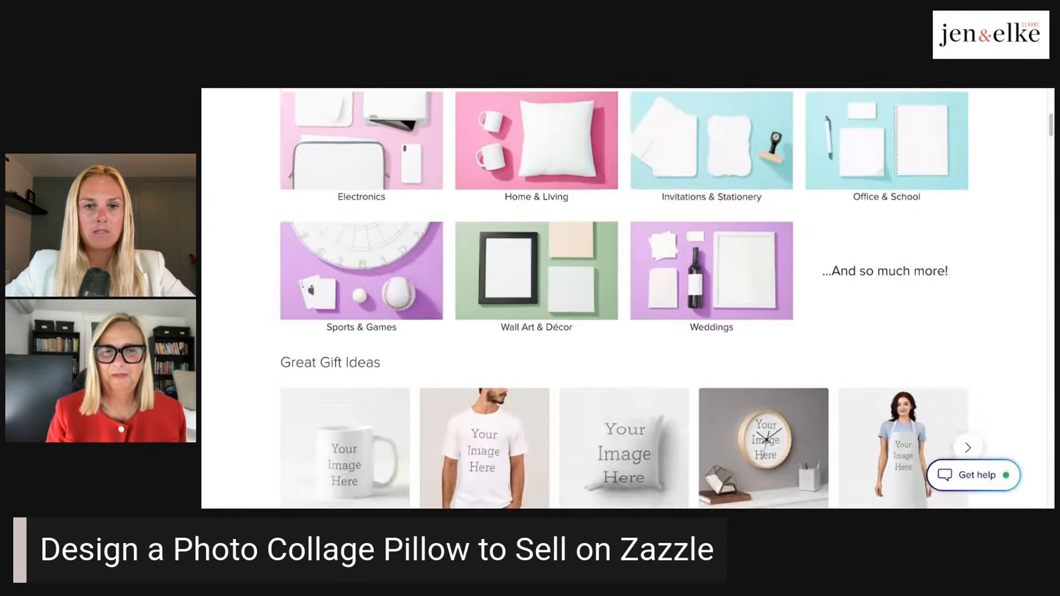
{"action": "scroll", "coordinate": [711, 260], "scroll_direction": "up", "scroll_amount": 3}
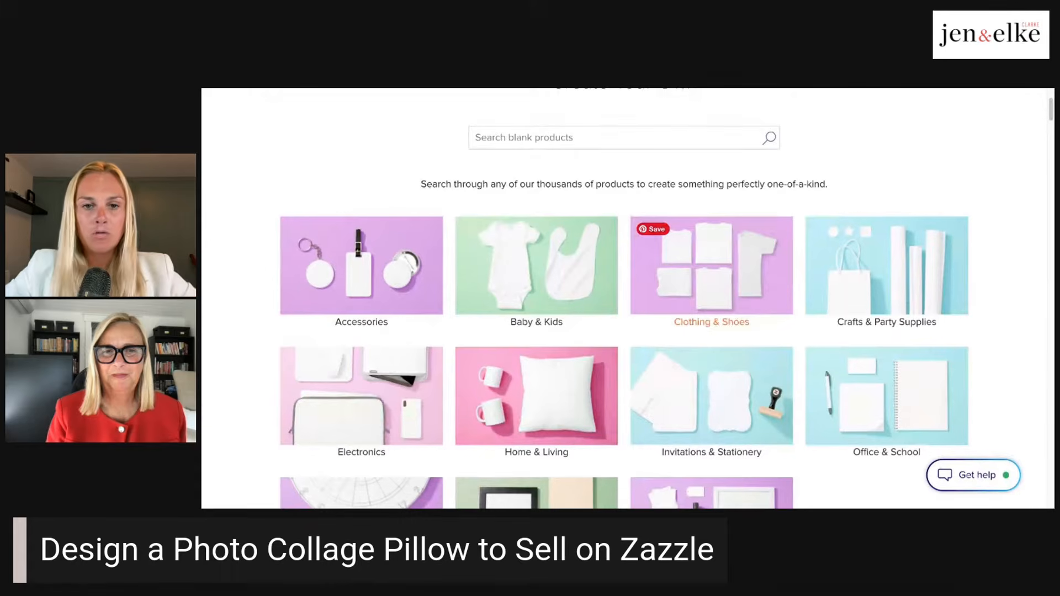
{"action": "left_click", "coordinate": [633, 132]}
{"action": "type", "text": "pil"}
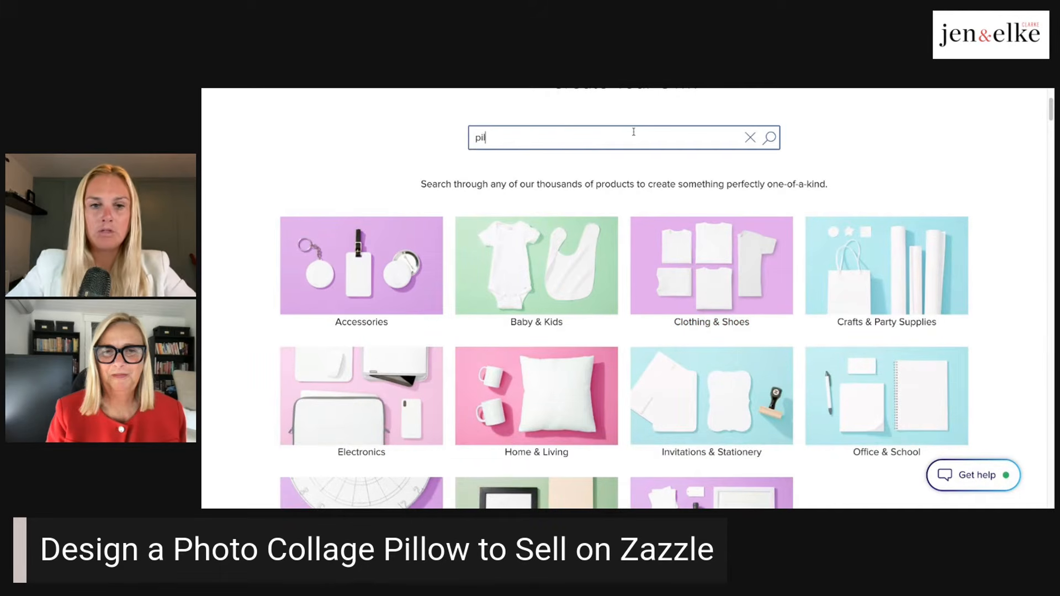
{"action": "type", "text": "low"}
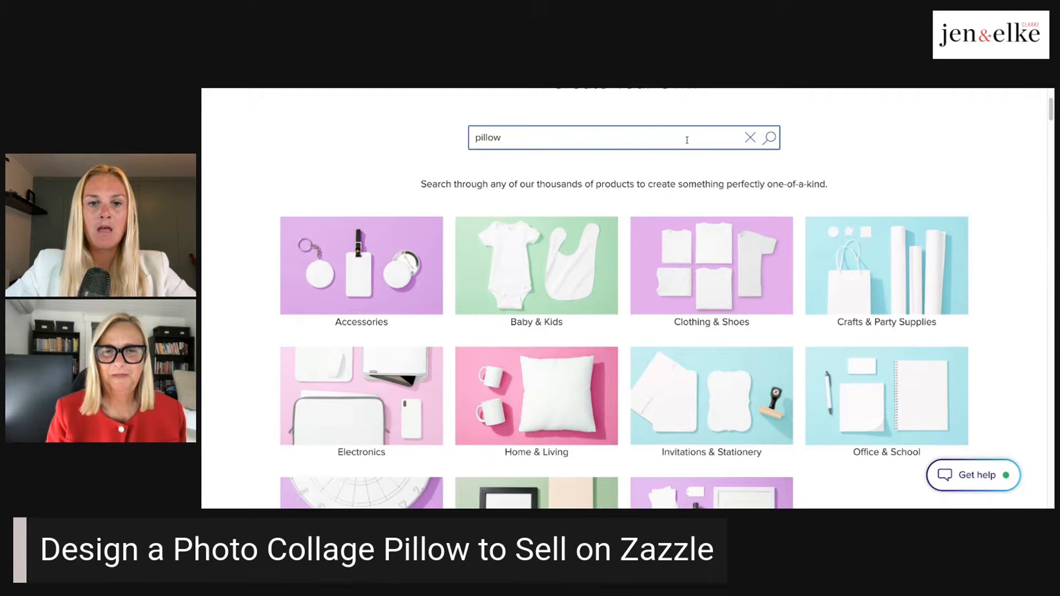
{"action": "key", "text": "Return"}
- Open the blank square throw pillow for editing in the design tool
{"action": "scroll", "coordinate": [623, 243], "scroll_direction": "down", "scroll_amount": 3}
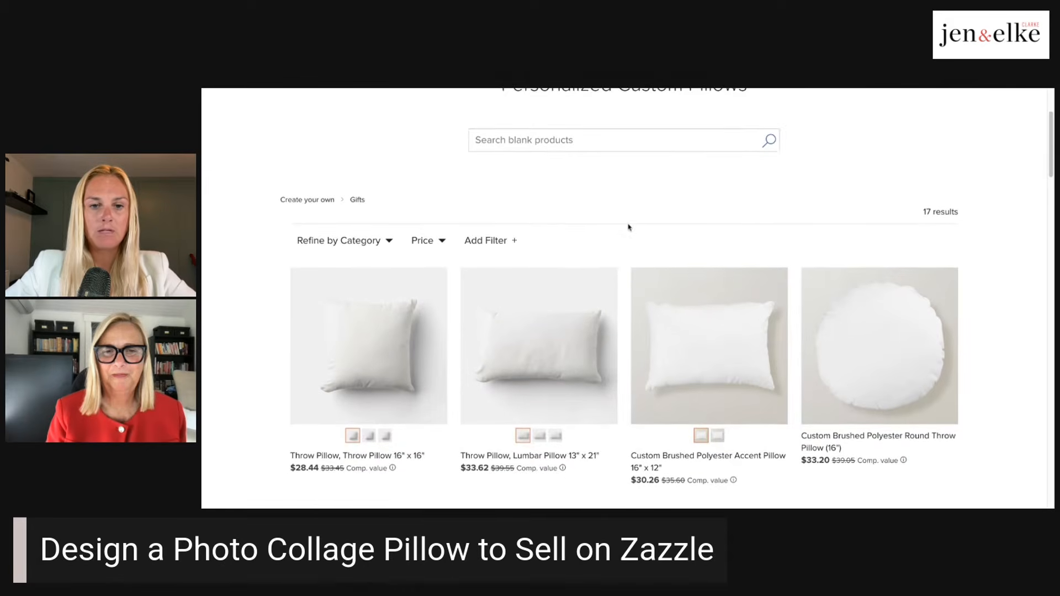
{"action": "scroll", "coordinate": [628, 228], "scroll_direction": "down", "scroll_amount": 2}
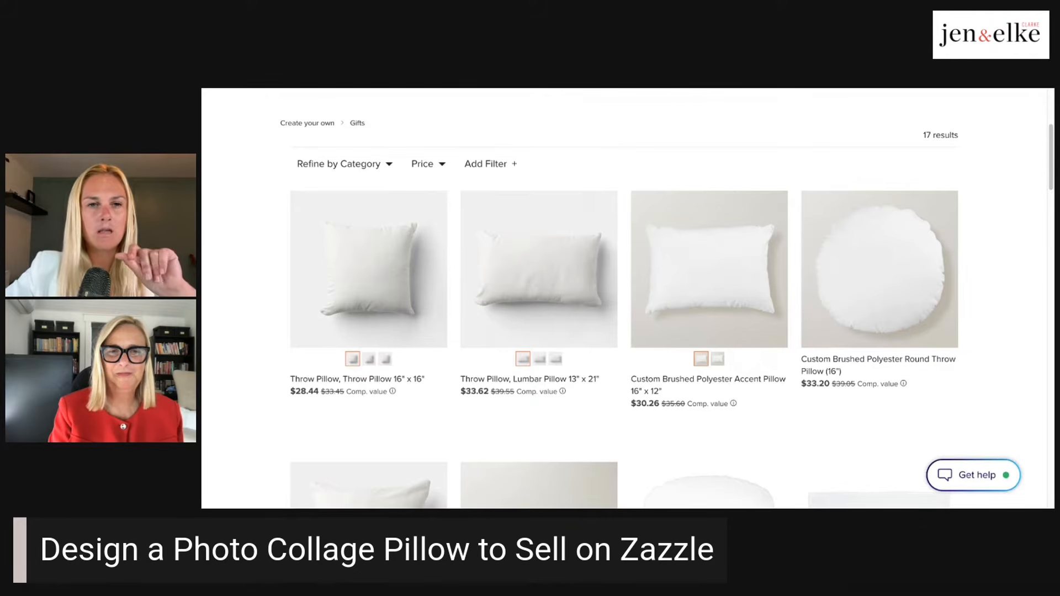
{"action": "key", "text": "ctrl+Tab"}
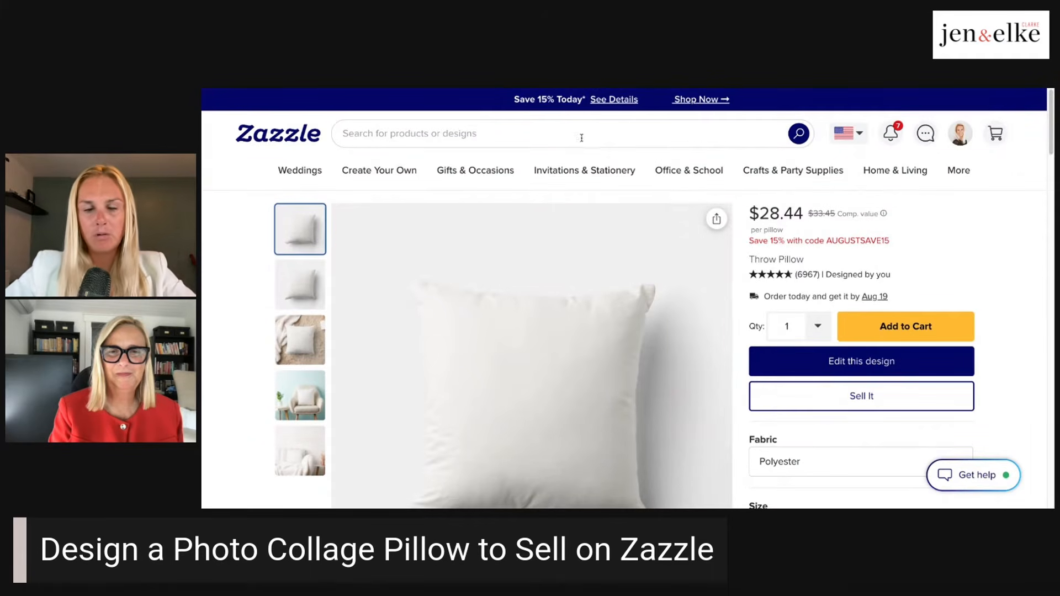
{"action": "left_click", "coordinate": [847, 368]}
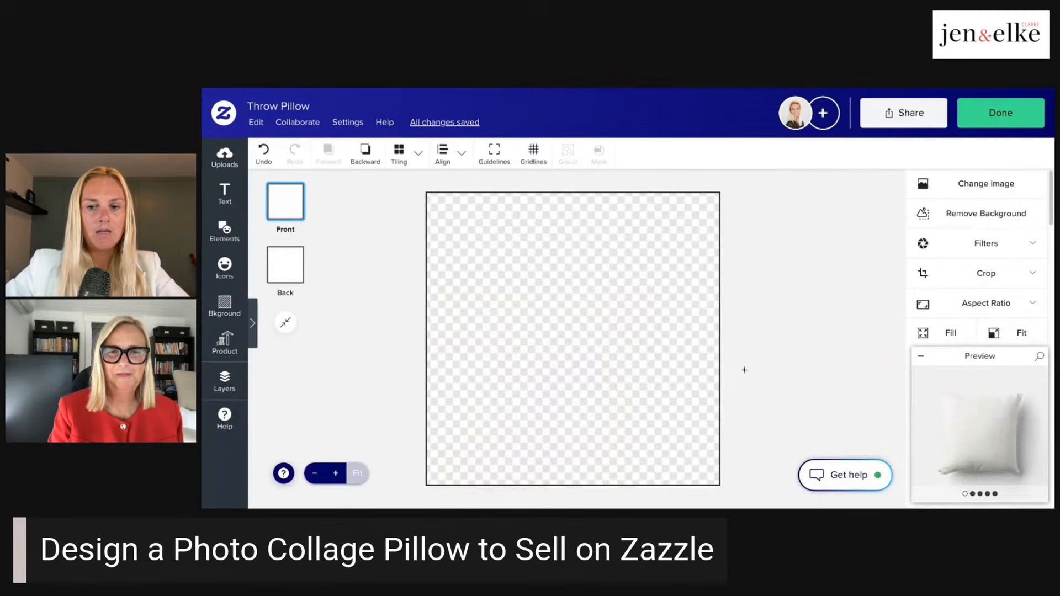
- Browse the full collection of photo grid layouts in the design elements library
{"action": "left_click", "coordinate": [227, 231]}
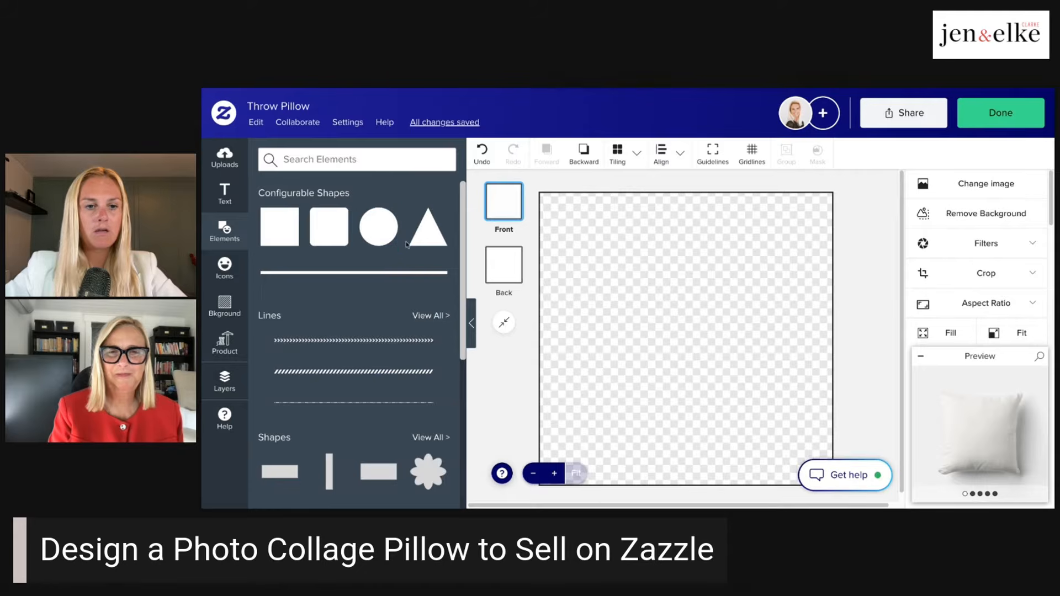
{"action": "scroll", "coordinate": [410, 248], "scroll_direction": "down", "scroll_amount": 3}
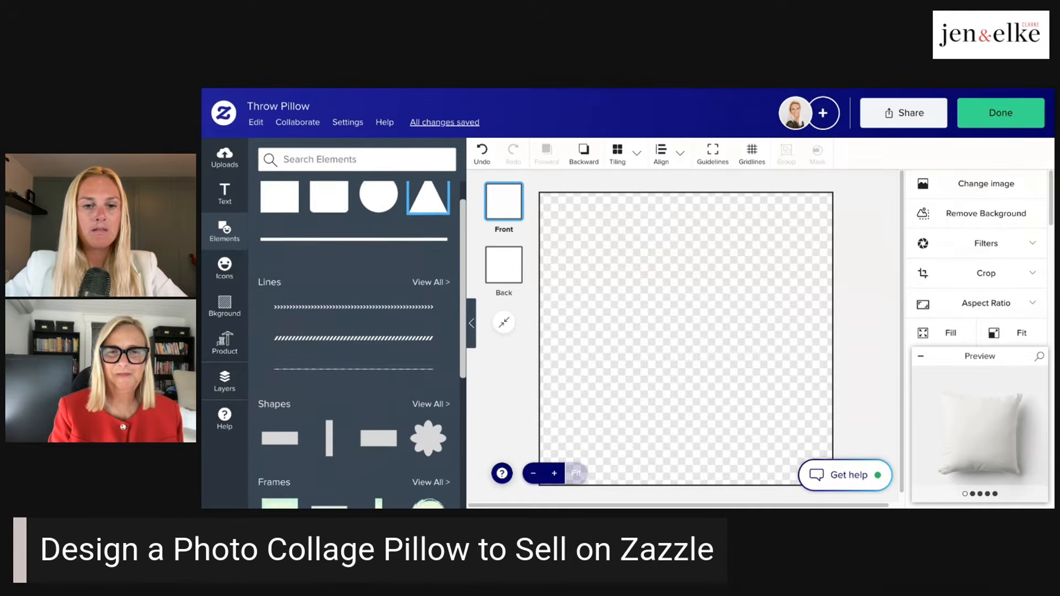
{"action": "scroll", "coordinate": [380, 305], "scroll_direction": "down", "scroll_amount": 1}
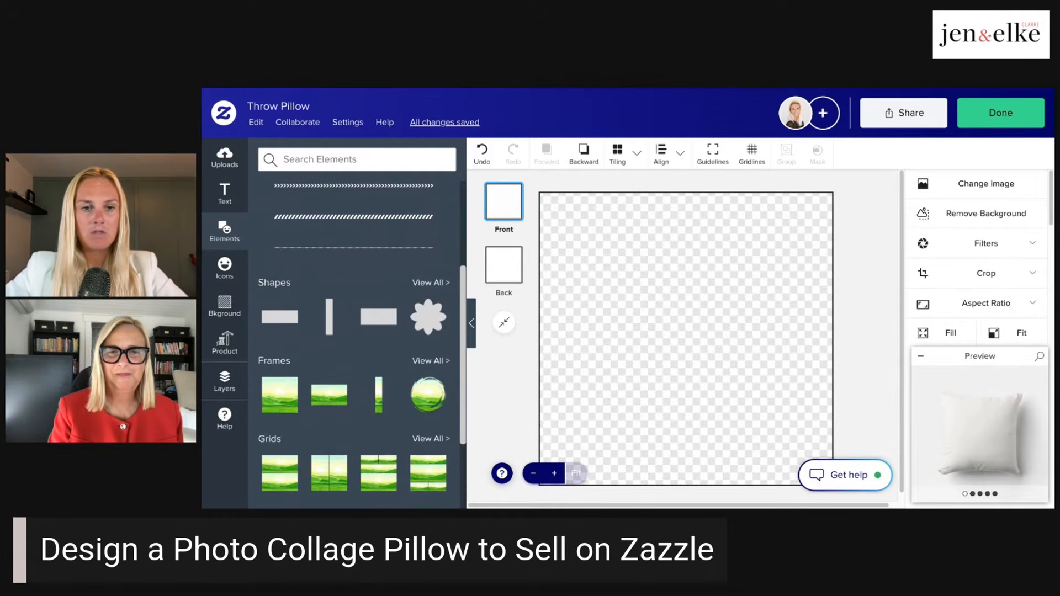
{"action": "scroll", "coordinate": [397, 262], "scroll_direction": "down", "scroll_amount": 2}
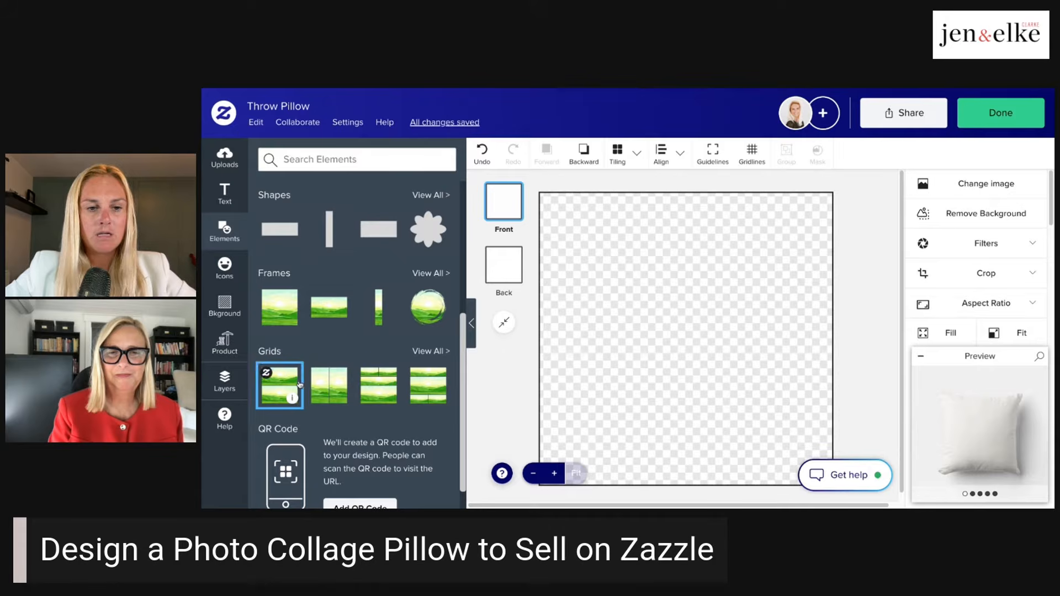
{"action": "left_click", "coordinate": [428, 351]}
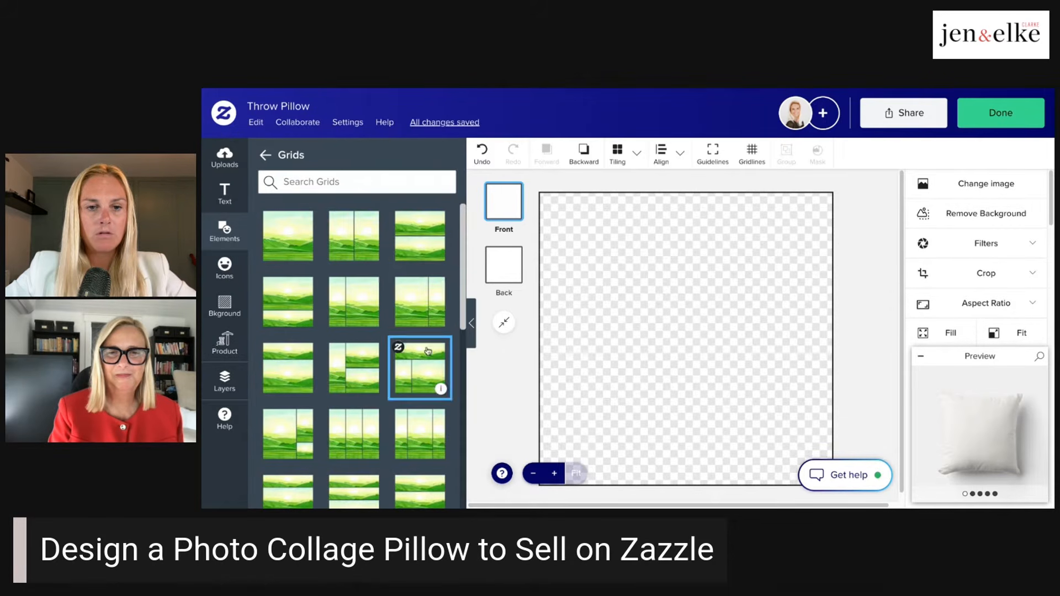
{"action": "scroll", "coordinate": [417, 262], "scroll_direction": "down", "scroll_amount": 3}
{"action": "scroll", "coordinate": [418, 262], "scroll_direction": "down", "scroll_amount": 10}
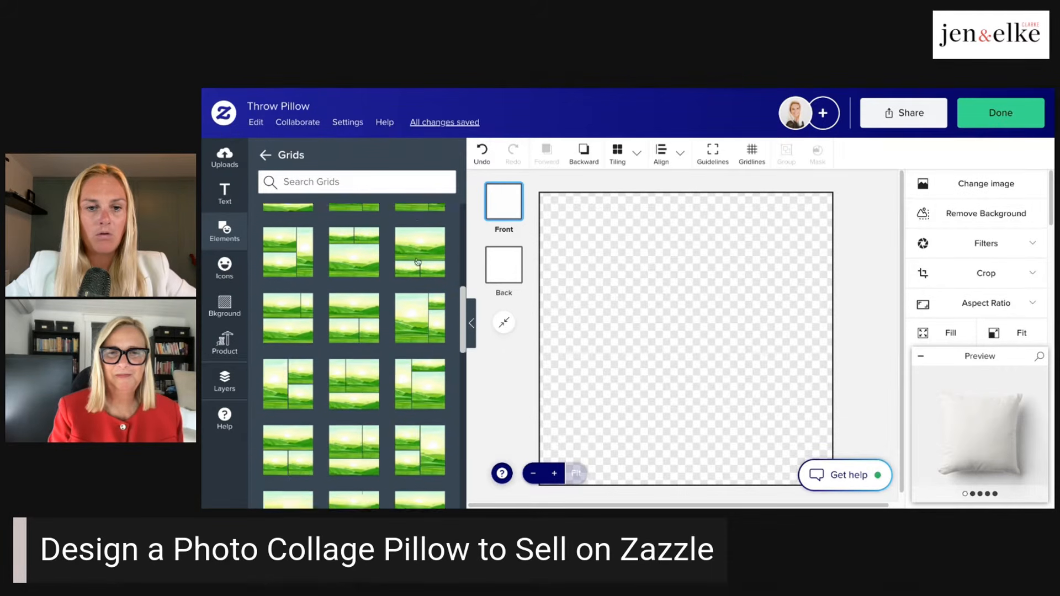
{"action": "scroll", "coordinate": [419, 274], "scroll_direction": "down", "scroll_amount": 5}
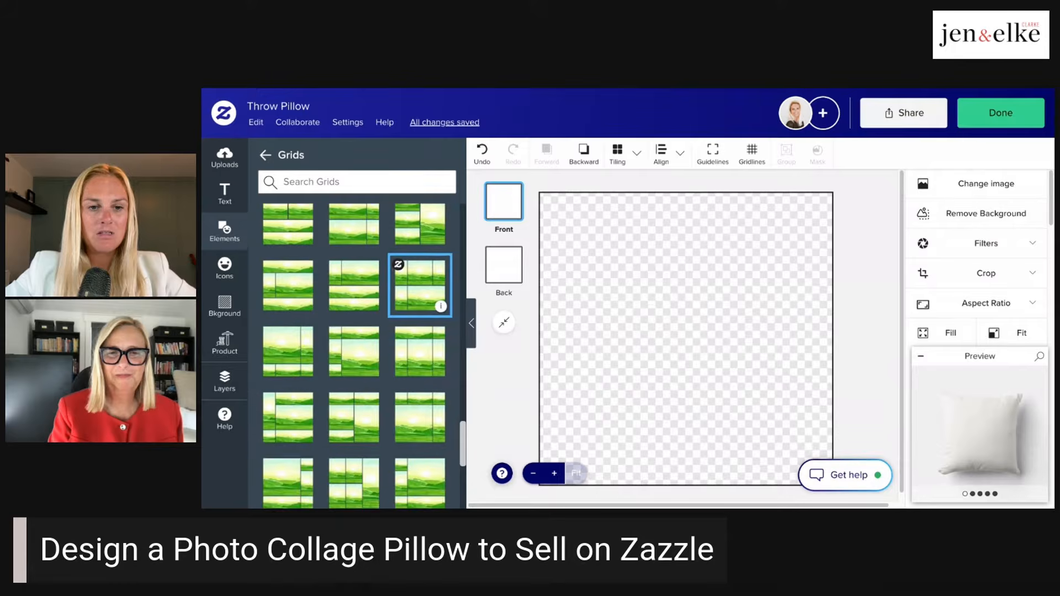
{"action": "scroll", "coordinate": [354, 353], "scroll_direction": "down", "scroll_amount": 2}
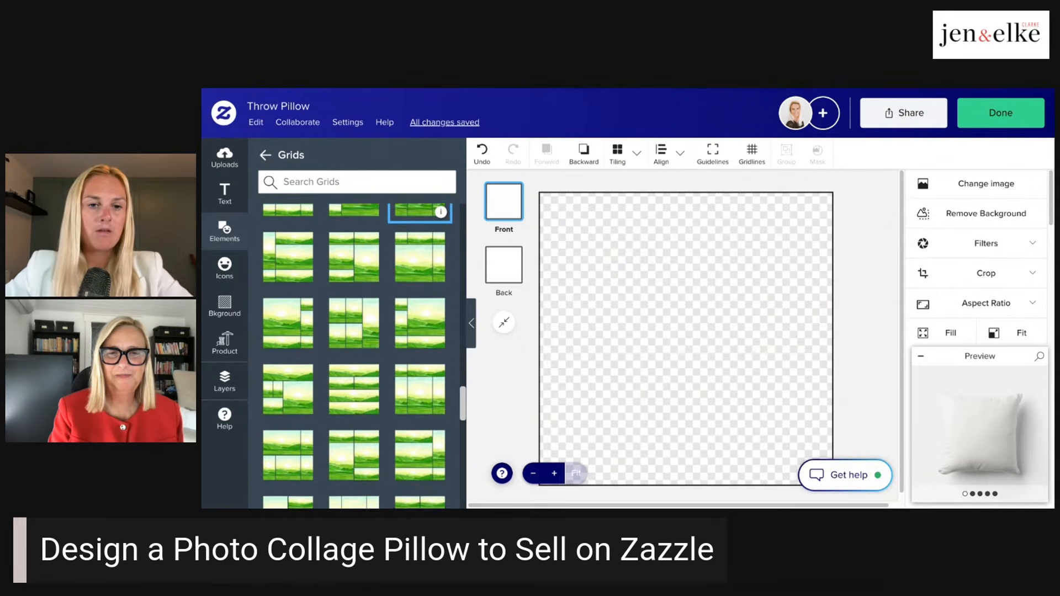
{"action": "scroll", "coordinate": [354, 353], "scroll_direction": "down", "scroll_amount": 2}
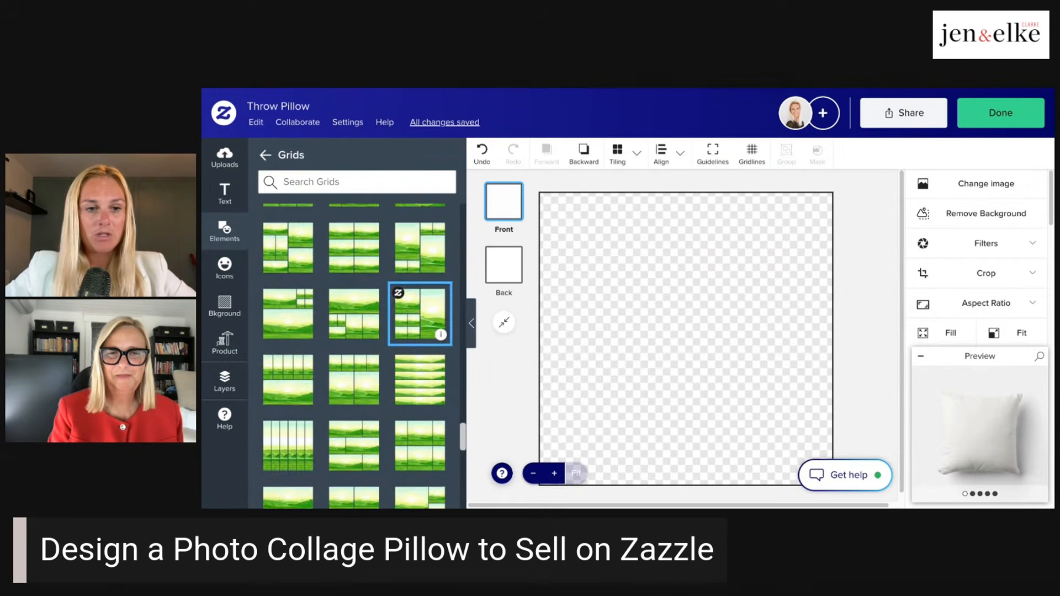
{"action": "scroll", "coordinate": [354, 353], "scroll_direction": "up", "scroll_amount": 10}
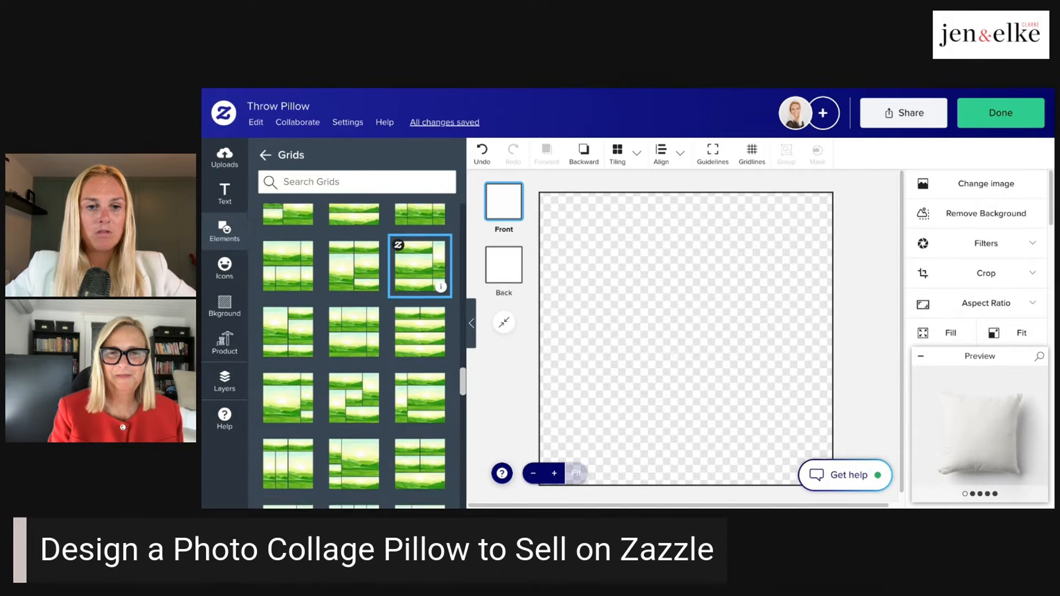
{"action": "scroll", "coordinate": [420, 287], "scroll_direction": "up", "scroll_amount": 5}
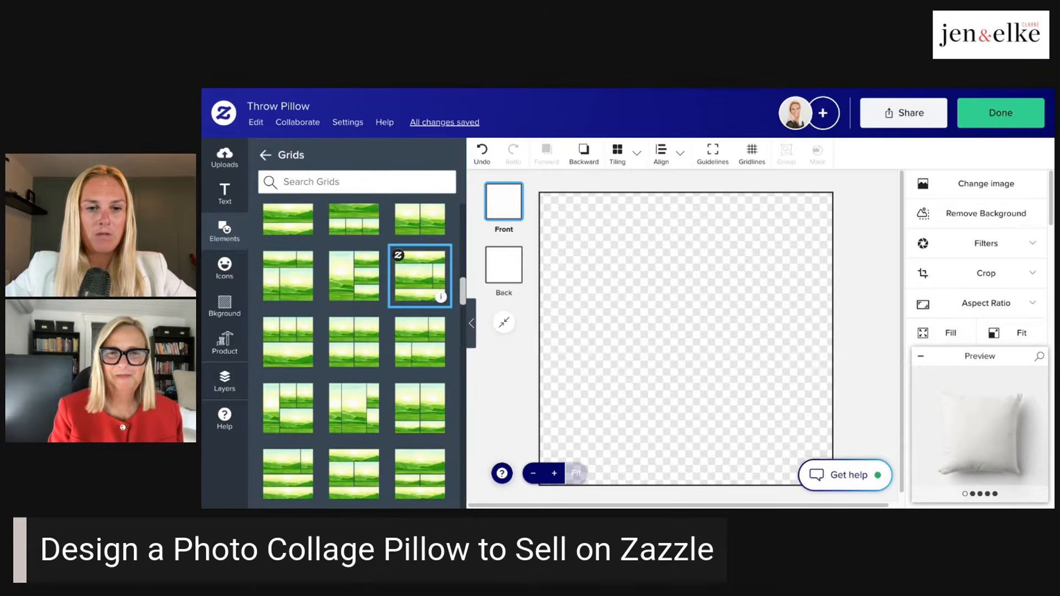
{"action": "scroll", "coordinate": [420, 287], "scroll_direction": "up", "scroll_amount": 4}
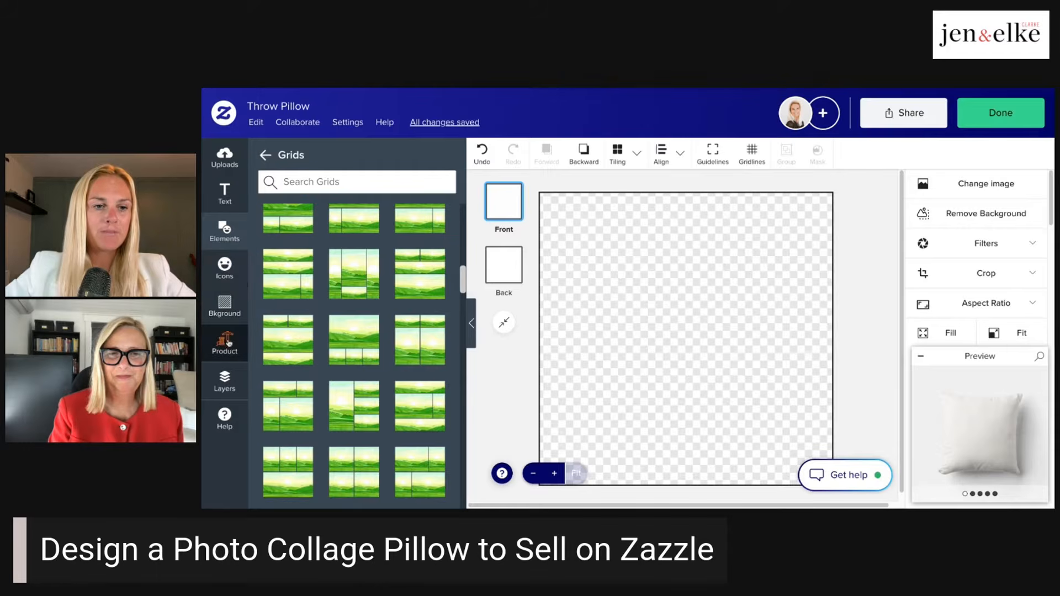
- Make the hidden Grid layer visible on the pillow's front and inspect the design in the enlarged product preview
{"action": "left_click", "coordinate": [230, 383]}
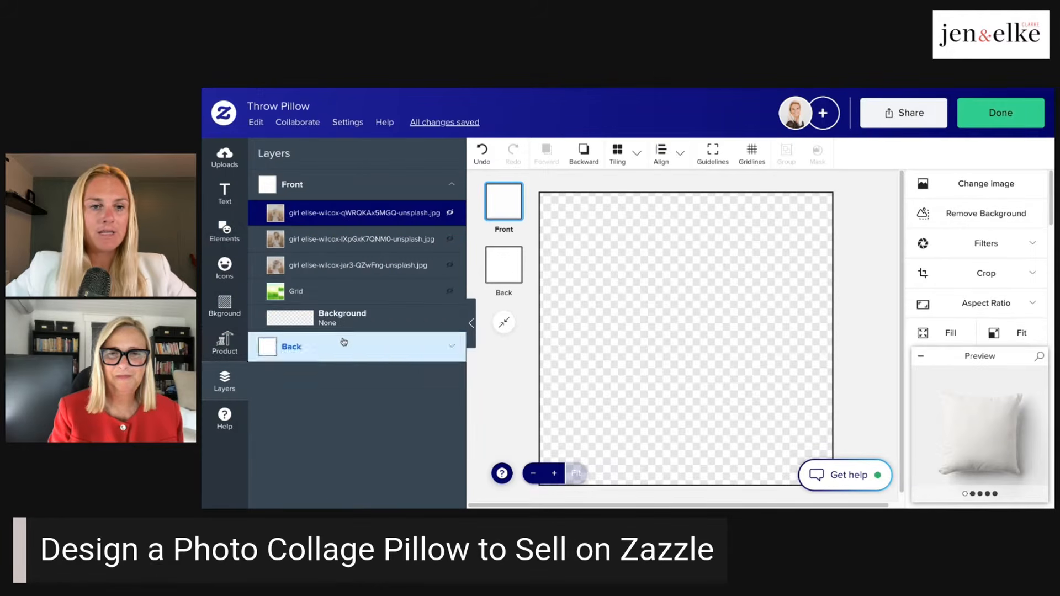
{"action": "left_click", "coordinate": [452, 294]}
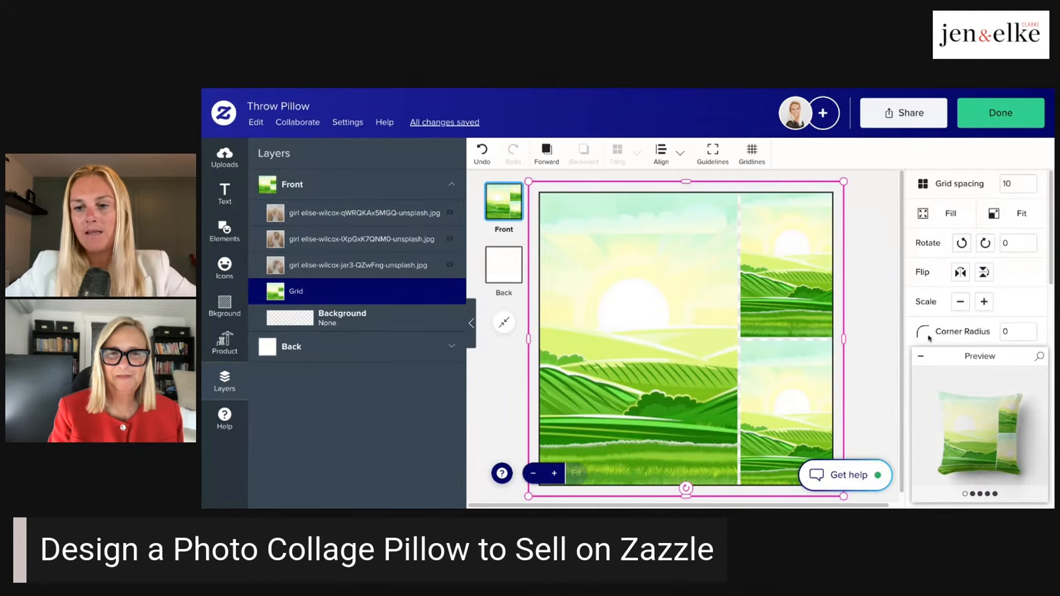
{"action": "left_click", "coordinate": [991, 456]}
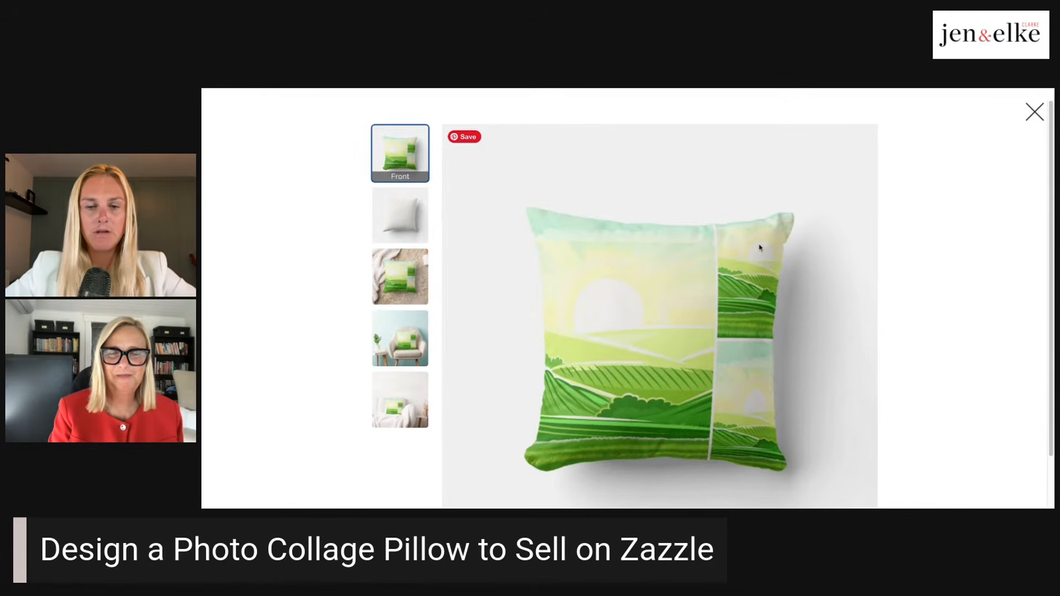
{"action": "left_click", "coordinate": [1035, 112]}
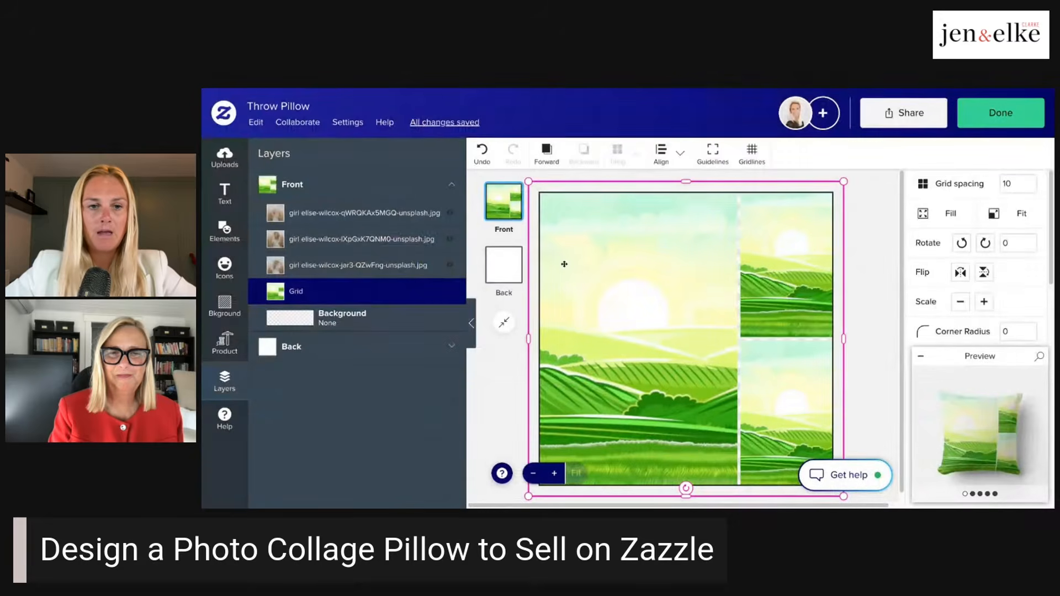
- Show the photo layer "girl elise-wilcox-jar3-QZwFng-unsplash.jpg" and place that photo into the grid's large cell
{"action": "left_click", "coordinate": [451, 267]}
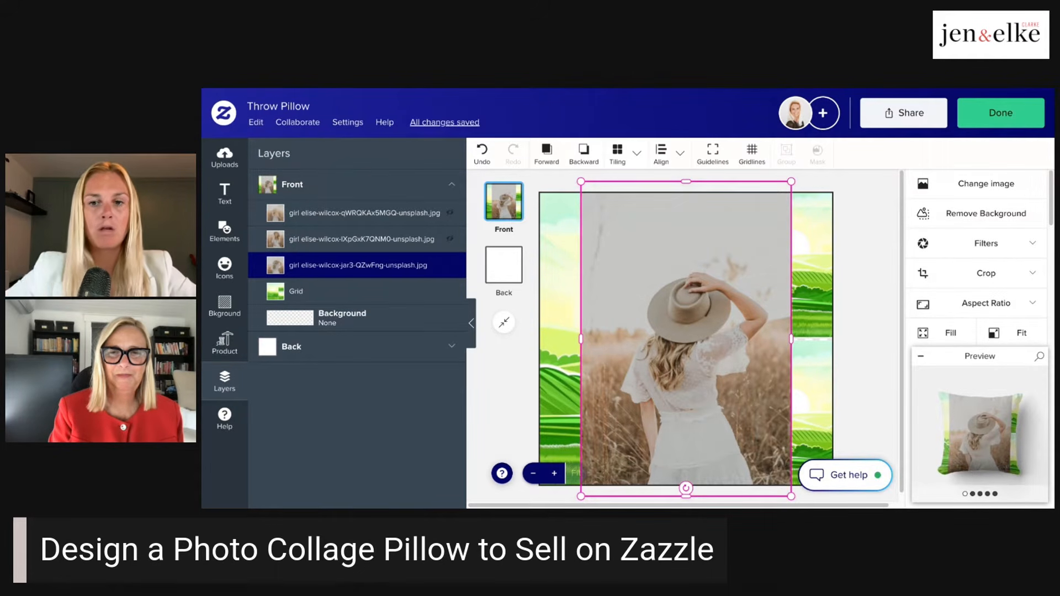
{"action": "left_click_drag", "start_coordinate": [681, 247], "coordinate": [657, 239]}
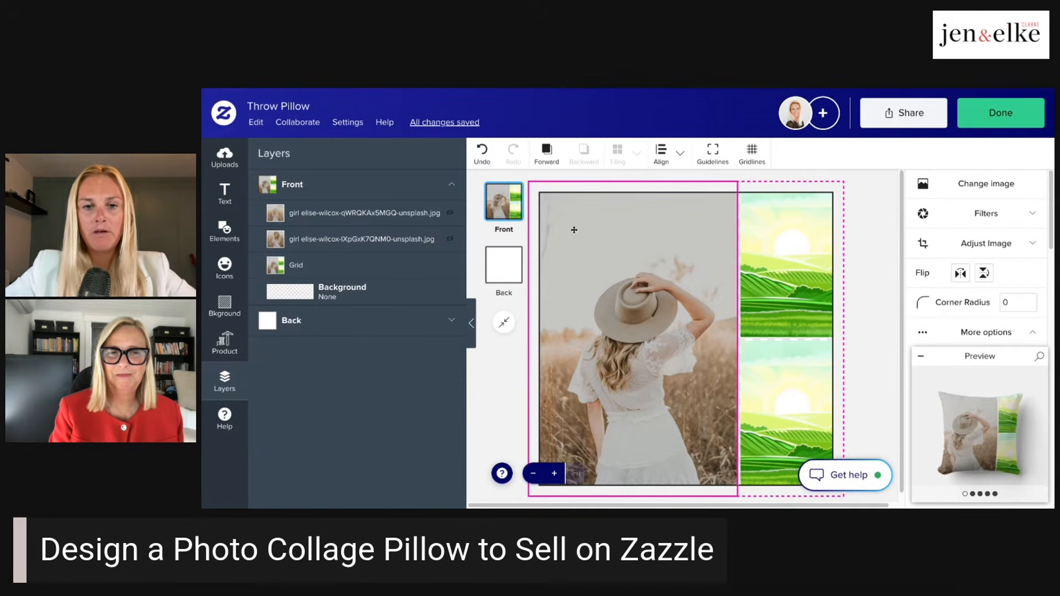
- Review the zoom, flip and opacity adjustments available for the photo in the grid's large cell, leaving them as they are
{"action": "left_click", "coordinate": [585, 243]}
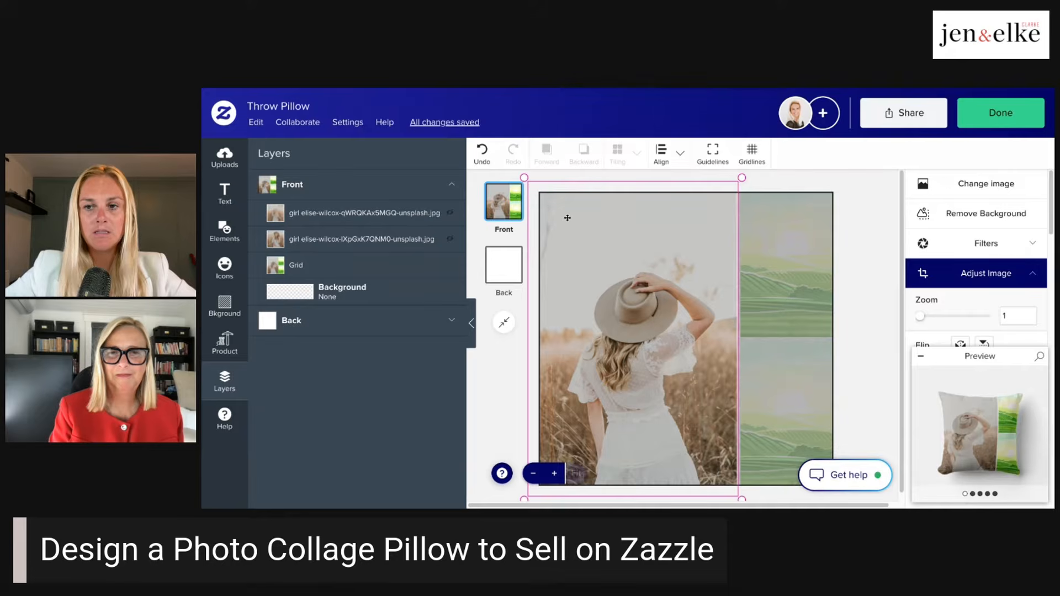
{"action": "scroll", "coordinate": [981, 258], "scroll_direction": "down", "scroll_amount": 2}
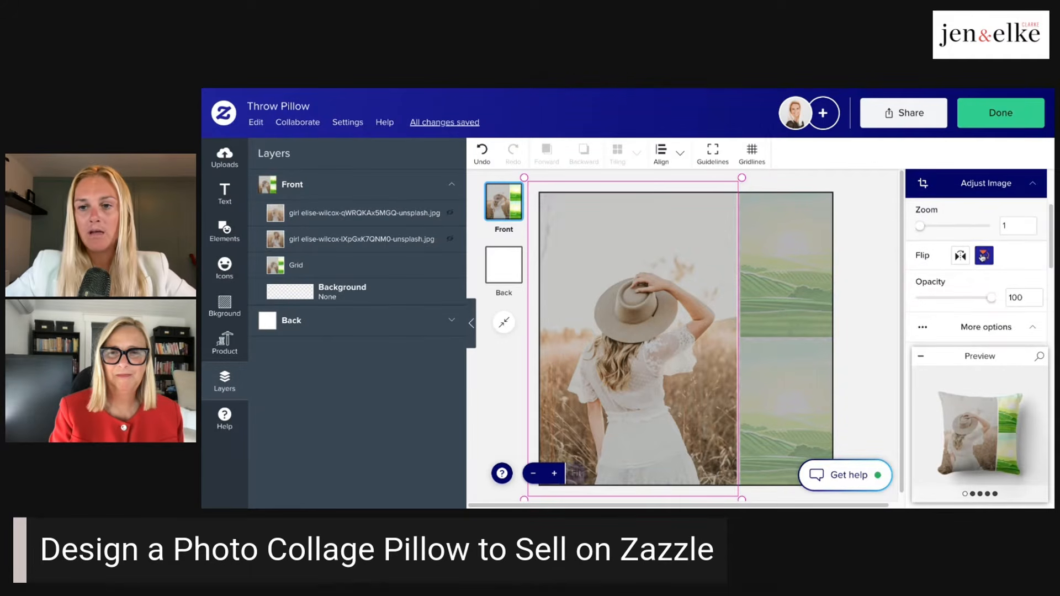
{"action": "scroll", "coordinate": [981, 257], "scroll_direction": "up", "scroll_amount": 1}
{"action": "scroll", "coordinate": [981, 257], "scroll_direction": "up", "scroll_amount": 1}
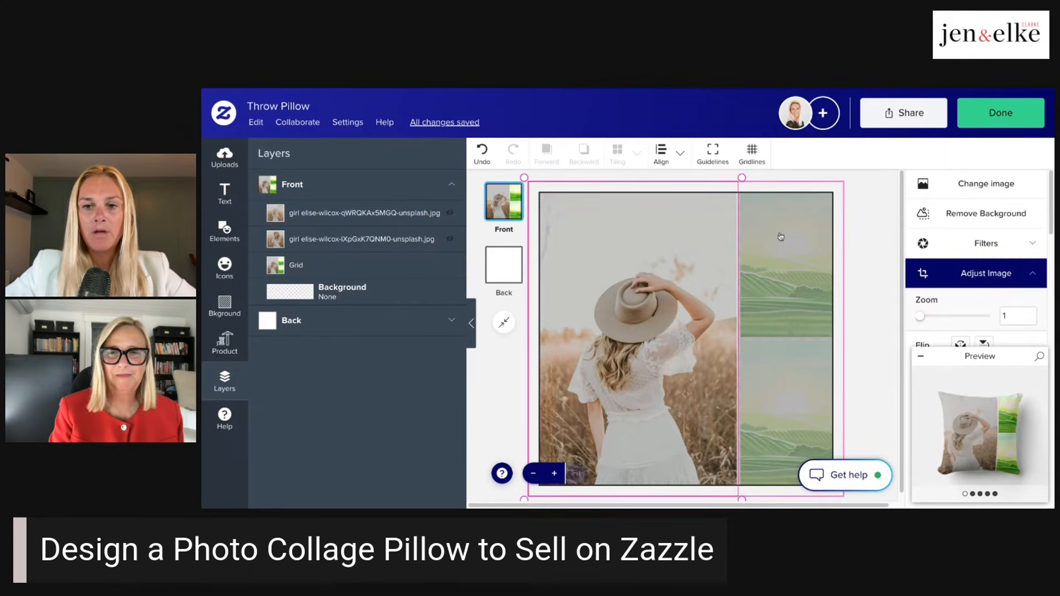
{"action": "left_click", "coordinate": [862, 177]}
- Try enlarging the photo in the grid's large cell to a zoom of 1.95 and reset its zoom to 1
{"action": "left_click", "coordinate": [644, 271]}
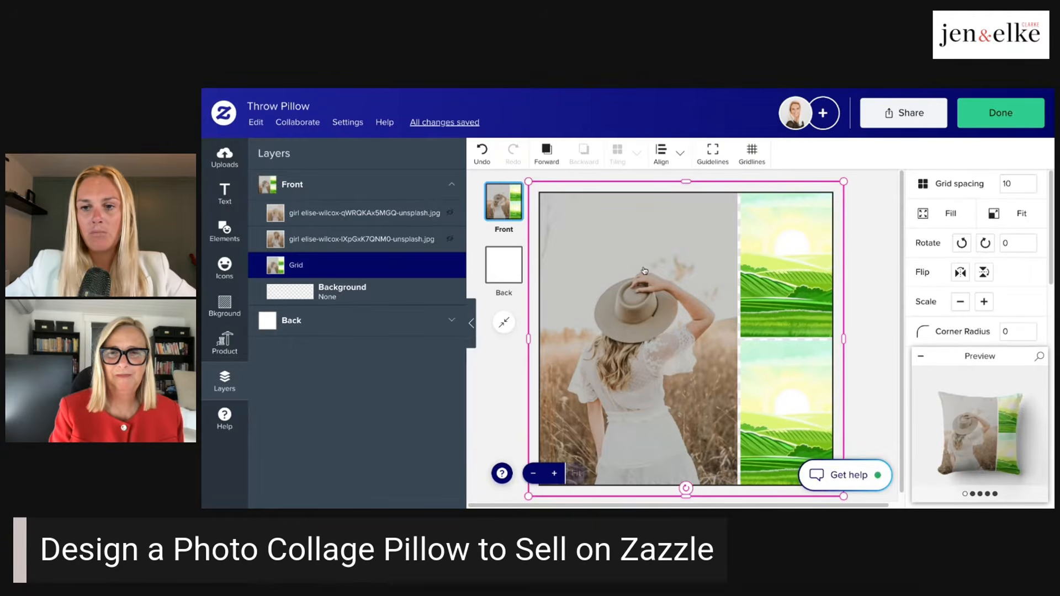
{"action": "scroll", "coordinate": [1040, 268], "scroll_direction": "down", "scroll_amount": 2}
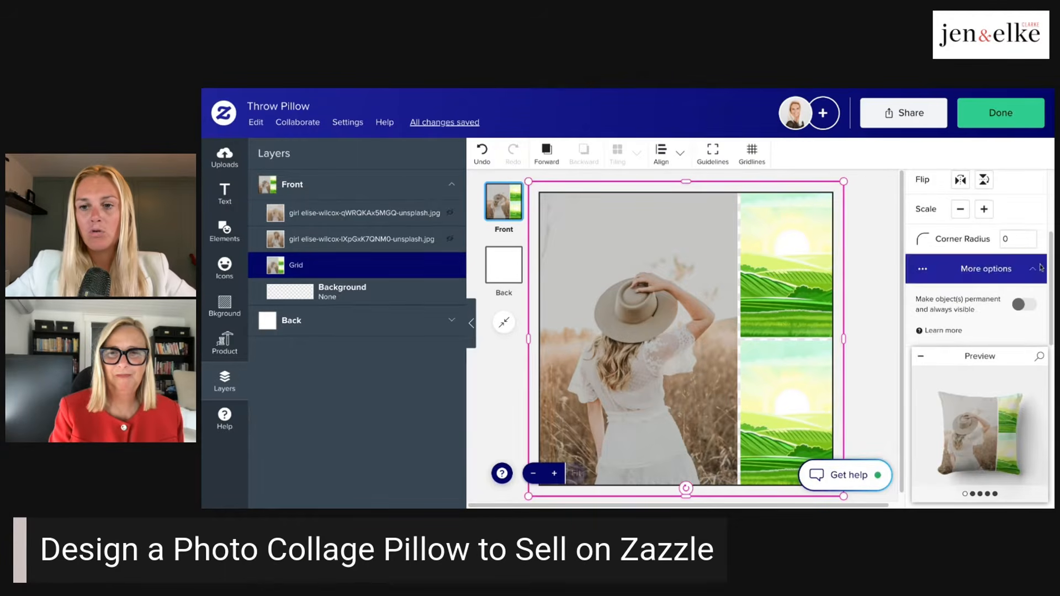
{"action": "left_click", "coordinate": [637, 293]}
{"action": "double_click", "coordinate": [629, 308]}
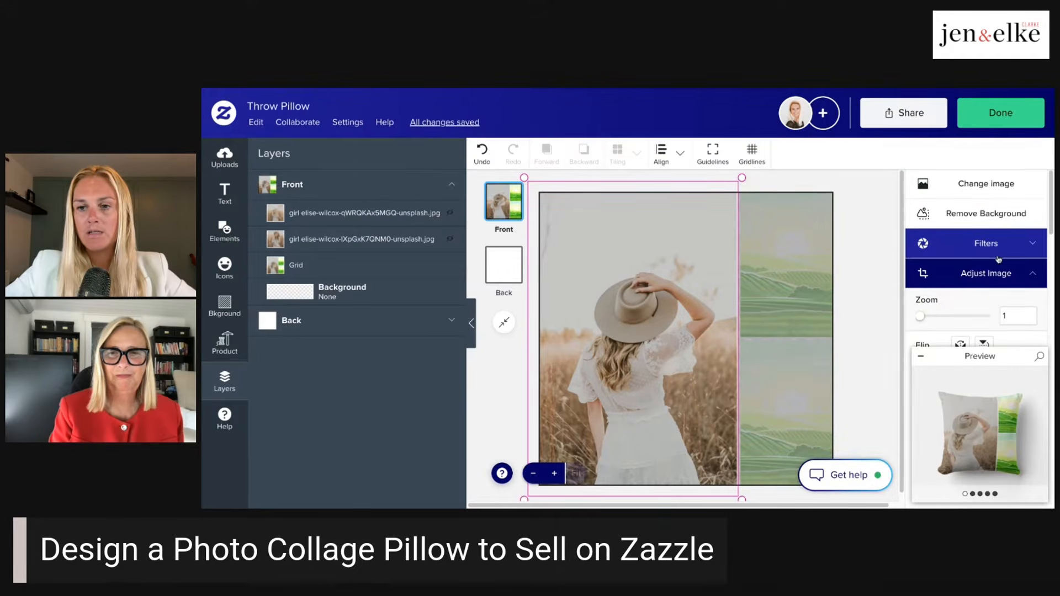
{"action": "left_click", "coordinate": [1031, 275]}
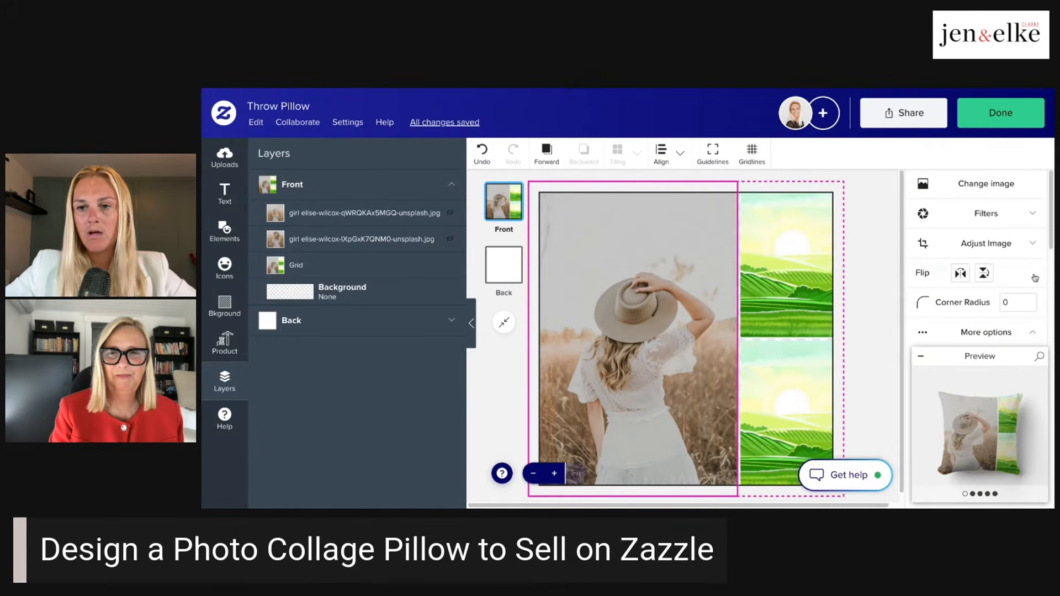
{"action": "double_click", "coordinate": [665, 259]}
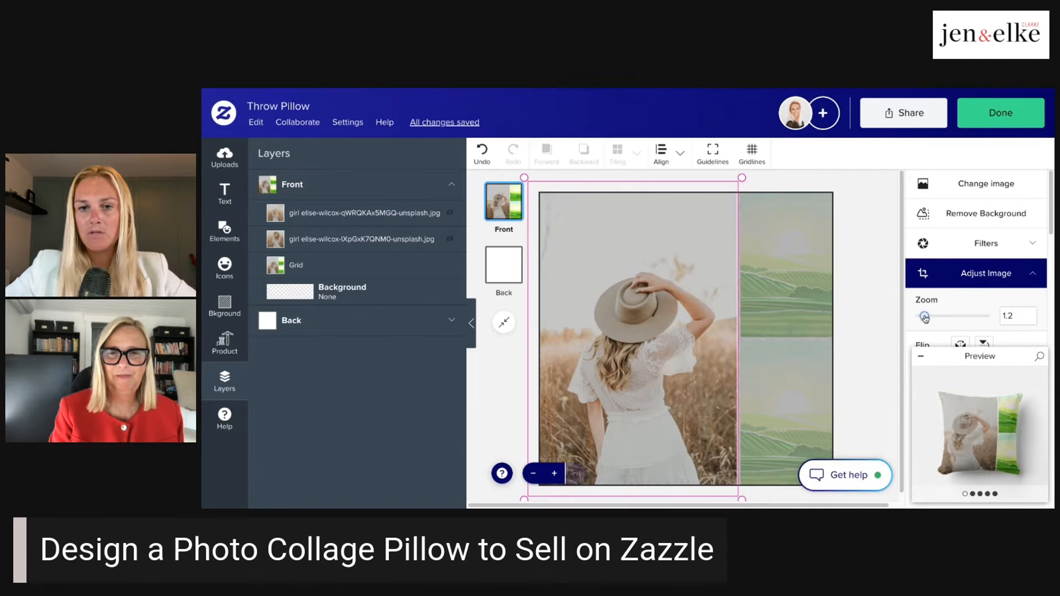
{"action": "left_click_drag", "start_coordinate": [924, 317], "coordinate": [941, 316]}
{"action": "left_click_drag", "start_coordinate": [941, 316], "coordinate": [940, 315]}
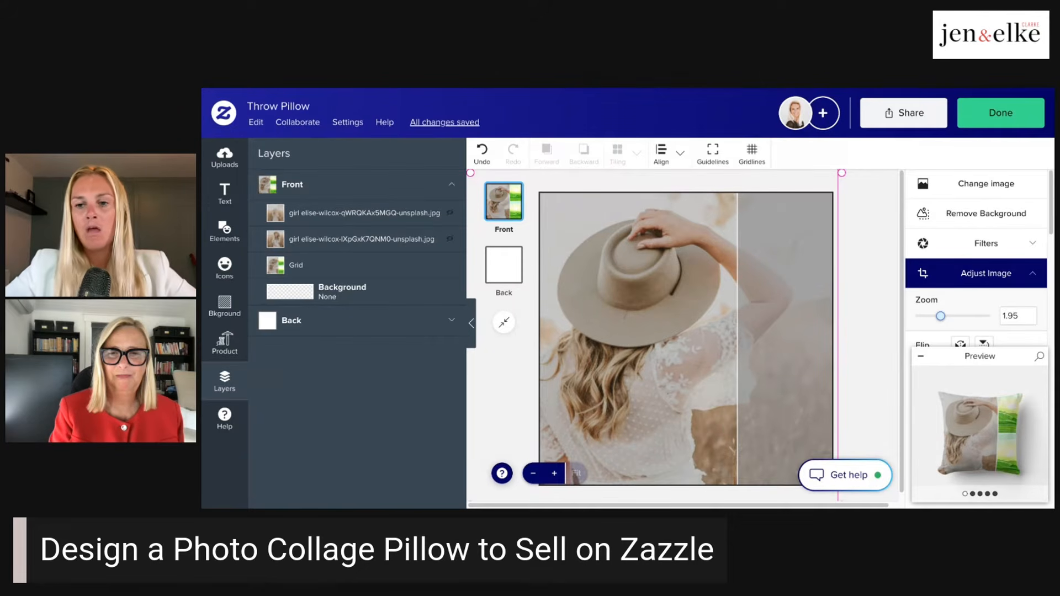
{"action": "left_click_drag", "start_coordinate": [940, 316], "coordinate": [909, 317]}
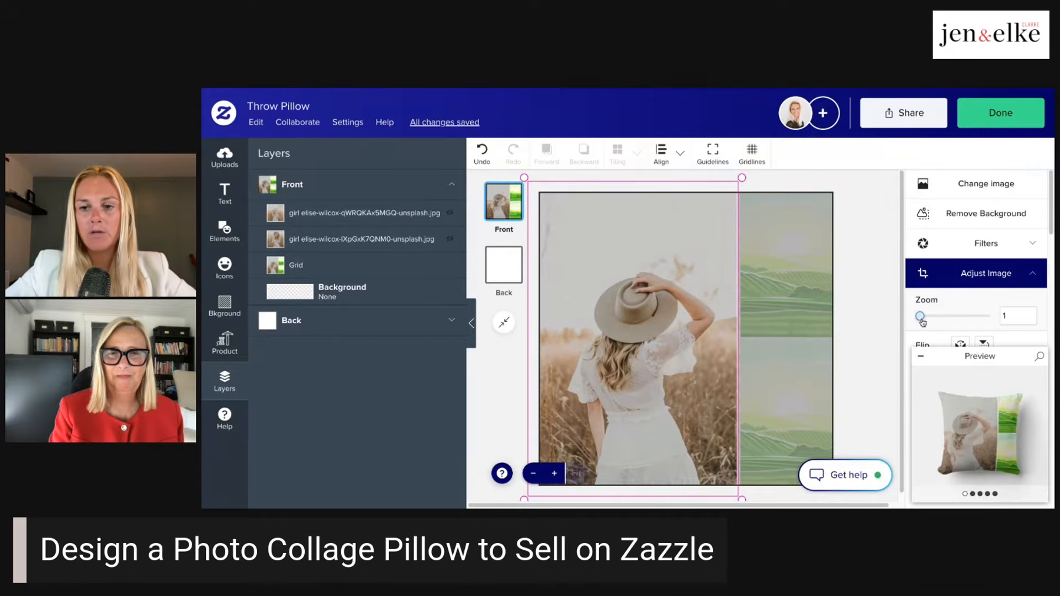
- Zoom the photo in the grid's large cell to 1.55 and nudge its position within the cell
{"action": "left_click_drag", "start_coordinate": [920, 316], "coordinate": [932, 316]}
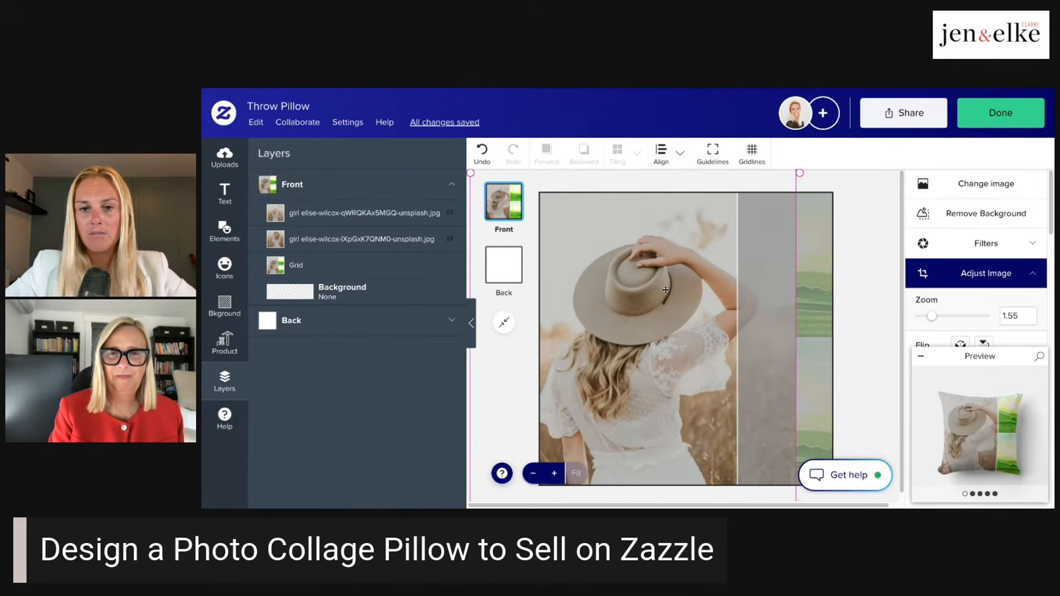
{"action": "mouse_move", "coordinate": [665, 290]}
{"action": "left_mouse_down"}
{"action": "mouse_move", "coordinate": [623, 386]}
{"action": "mouse_move", "coordinate": [646, 278]}
{"action": "mouse_move", "coordinate": [638, 356]}
{"action": "mouse_move", "coordinate": [687, 337]}
{"action": "mouse_move", "coordinate": [664, 290]}
{"action": "left_mouse_up"}
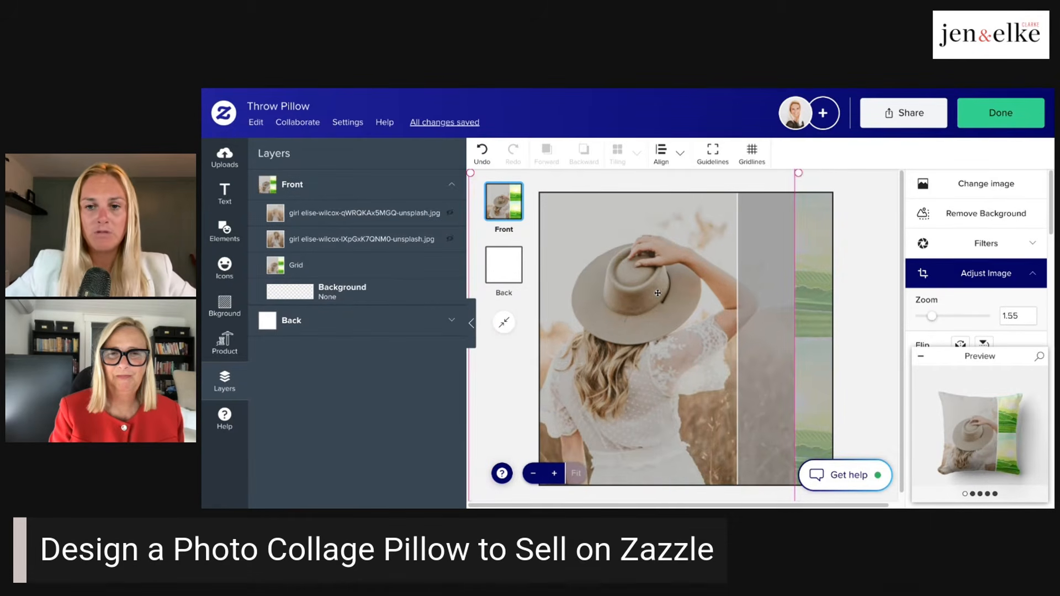
{"action": "left_click", "coordinate": [868, 242]}
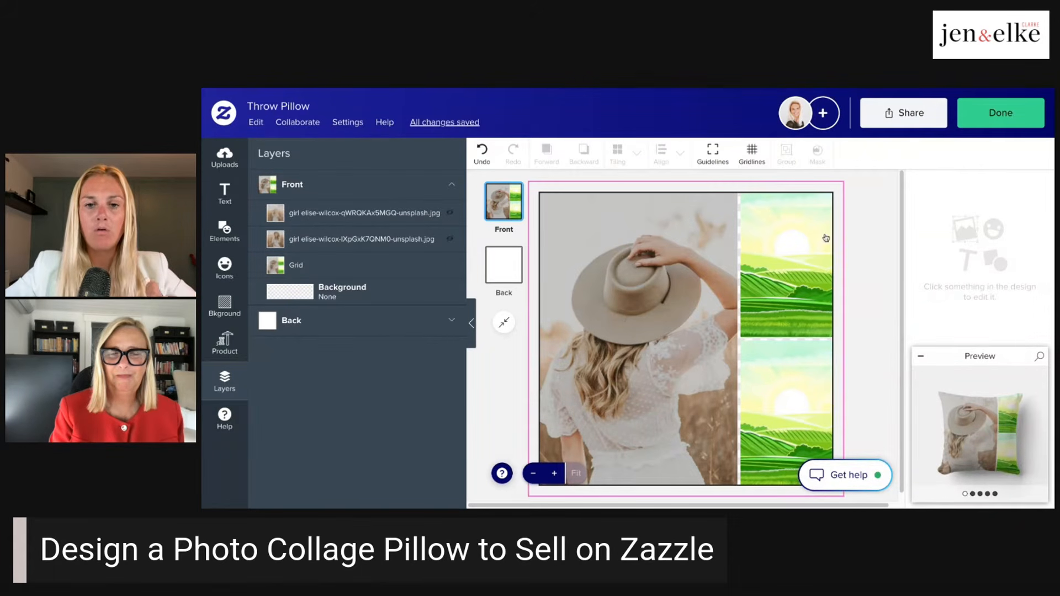
- Shift the photo within the grid's large cell slightly down and to the left, and set its zoom to 1
{"action": "left_click", "coordinate": [695, 290]}
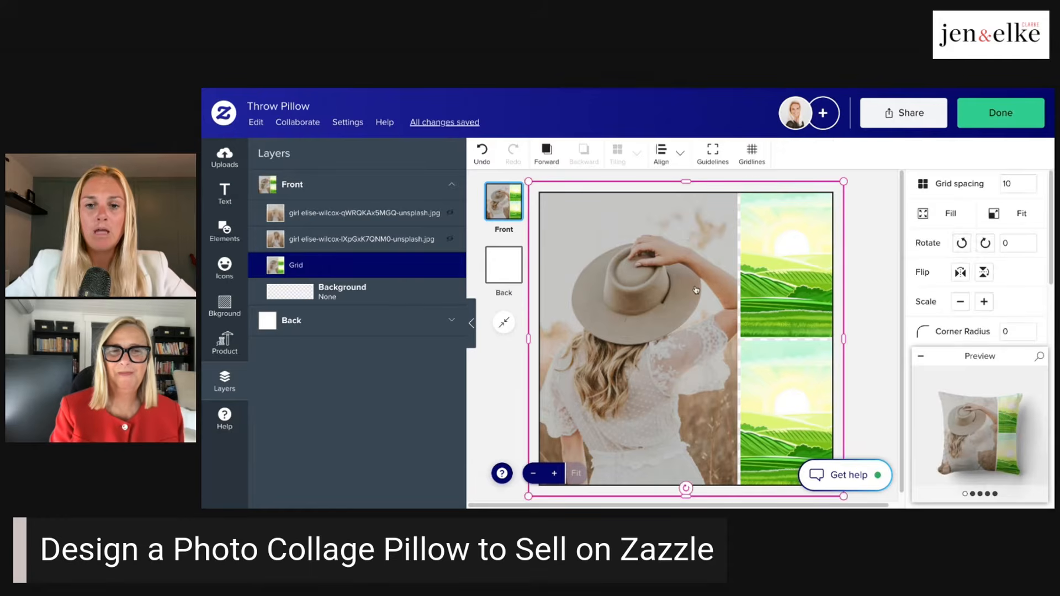
{"action": "left_click", "coordinate": [696, 290]}
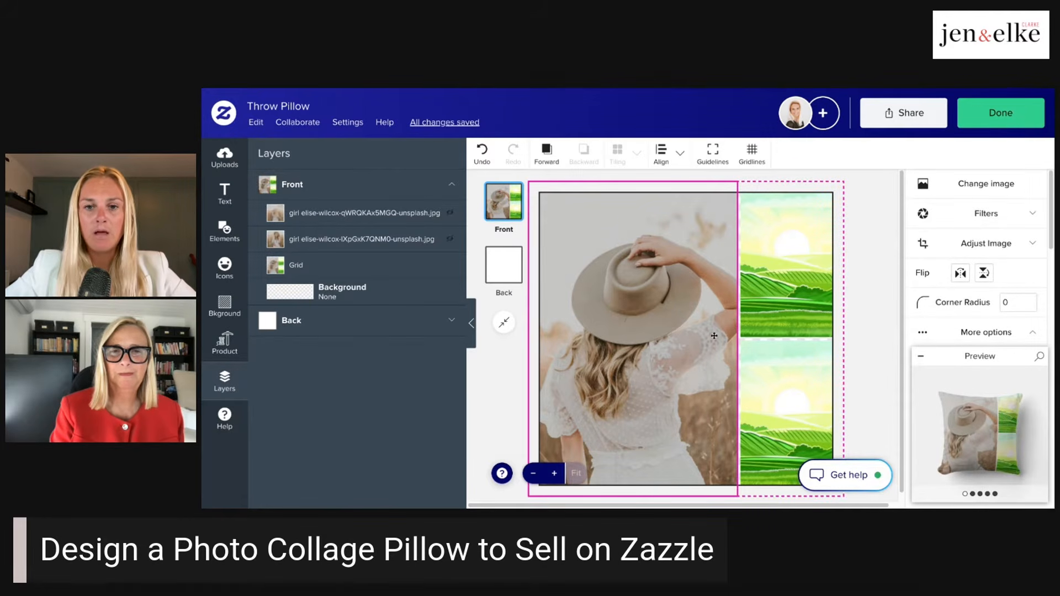
{"action": "double_click", "coordinate": [665, 334]}
{"action": "mouse_move", "coordinate": [679, 328]}
{"action": "left_mouse_down"}
{"action": "mouse_move", "coordinate": [676, 317]}
{"action": "mouse_move", "coordinate": [669, 341]}
{"action": "left_mouse_up"}
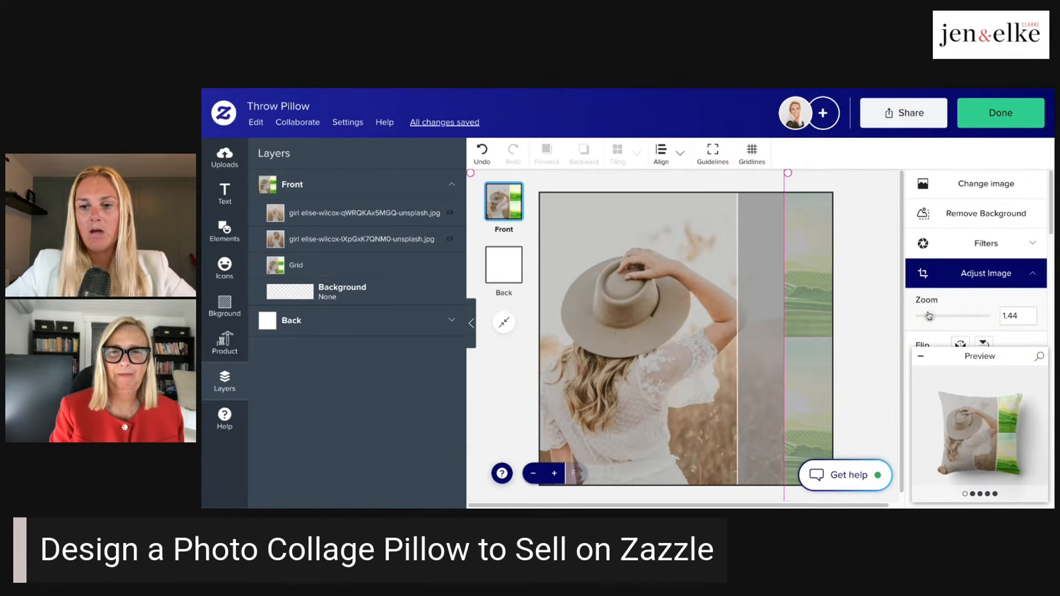
{"action": "left_click_drag", "start_coordinate": [931, 315], "coordinate": [907, 319]}
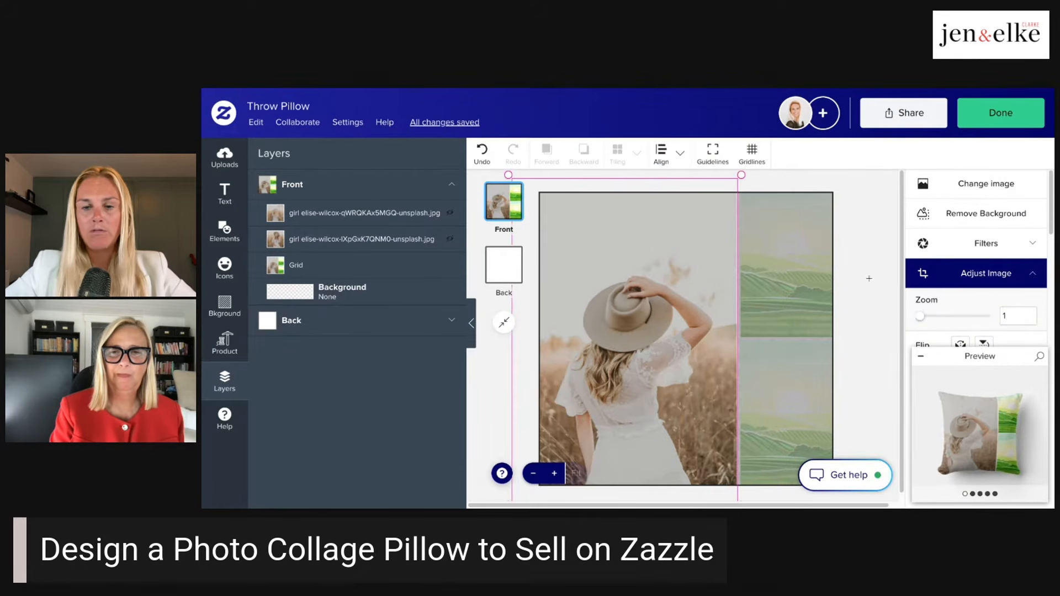
{"action": "left_click", "coordinate": [879, 219]}
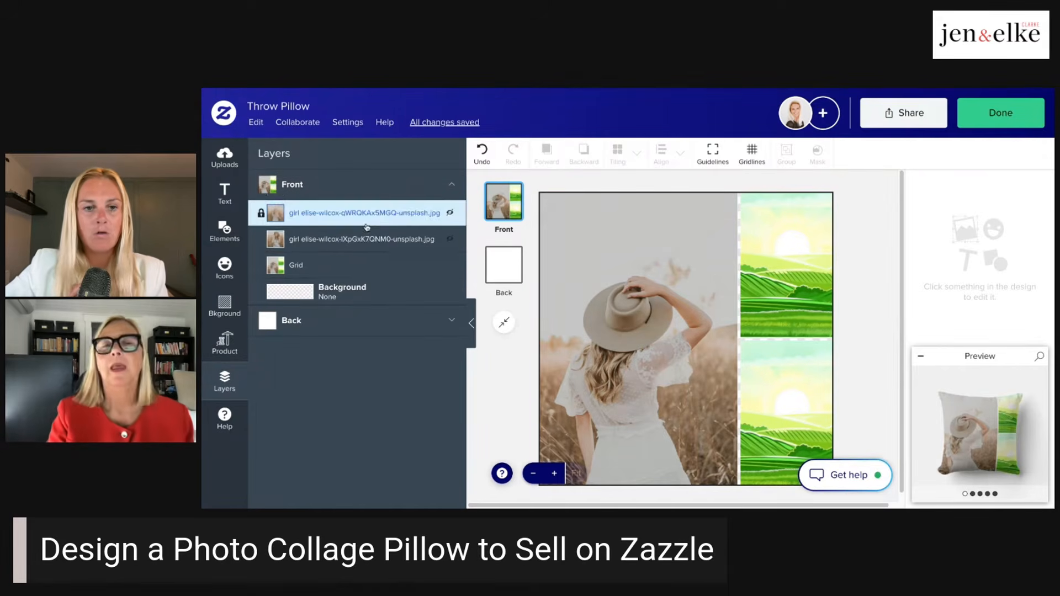
- Show the hidden photo layer ending in "IXpGxK7QNM0-unsplash.jpg" and place that photo into the grid's upper small cell
{"action": "left_click", "coordinate": [450, 241]}
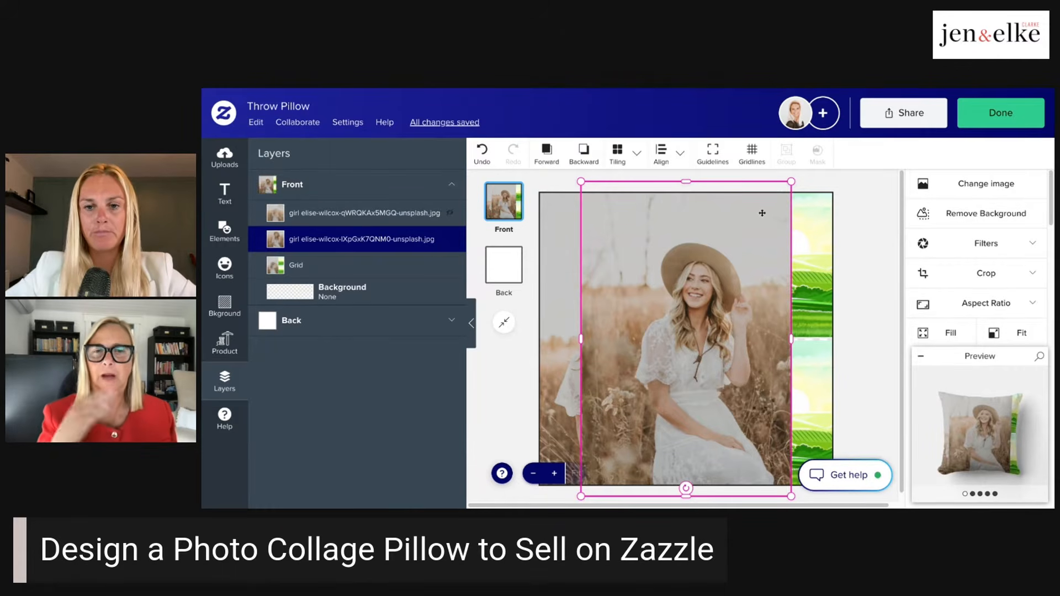
{"action": "left_click", "coordinate": [1032, 274]}
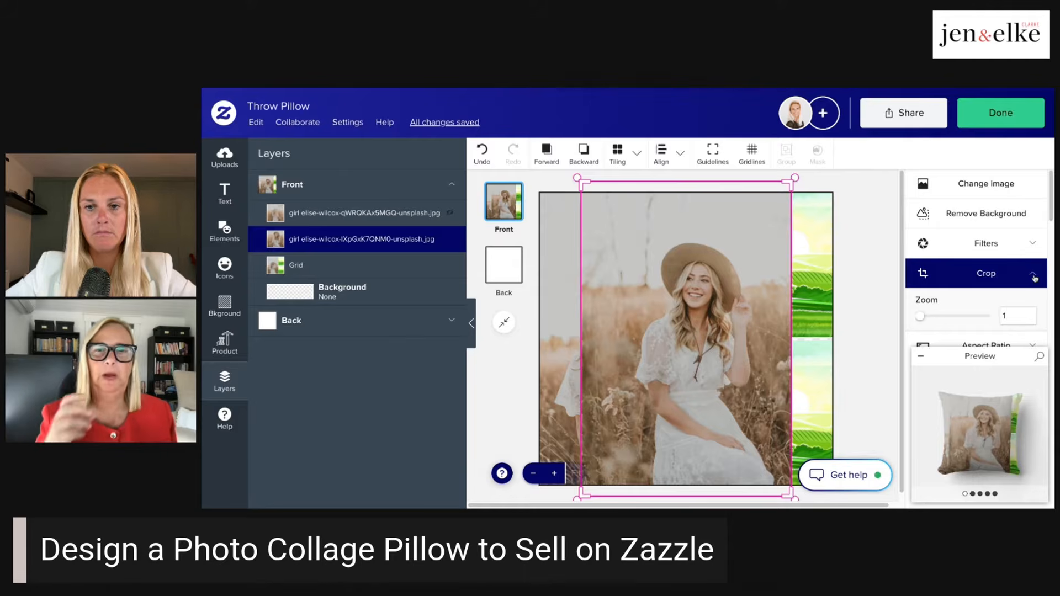
{"action": "left_click", "coordinate": [1033, 276]}
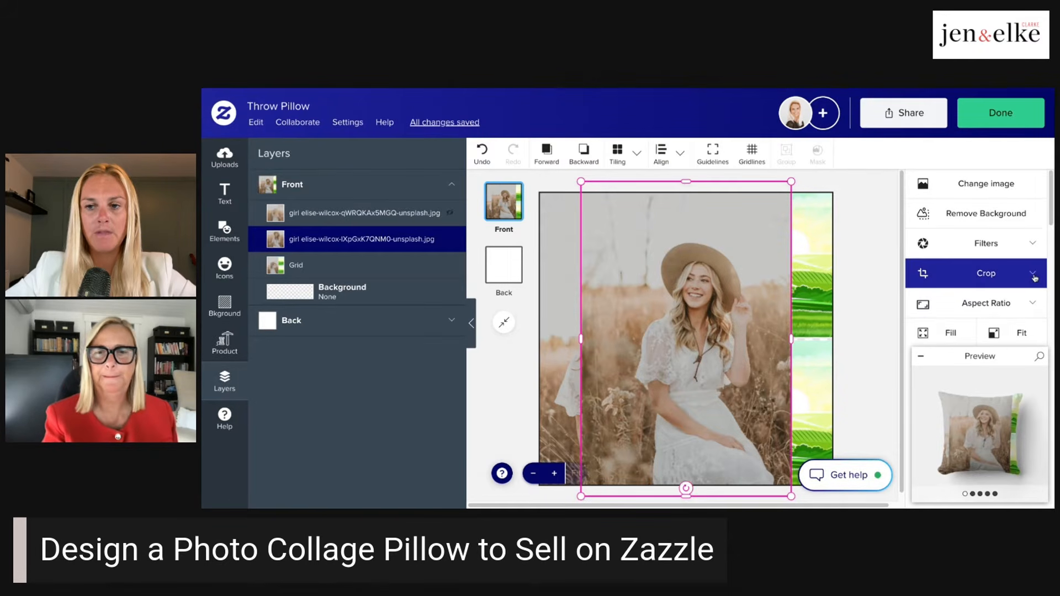
{"action": "left_click_drag", "start_coordinate": [692, 327], "coordinate": [776, 288]}
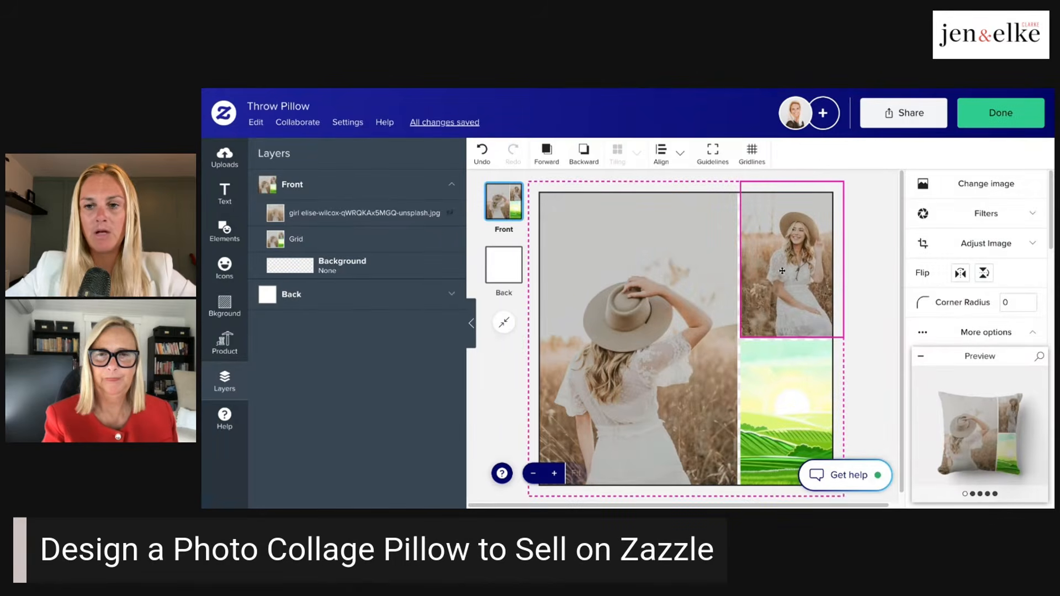
{"action": "double_click", "coordinate": [781, 270]}
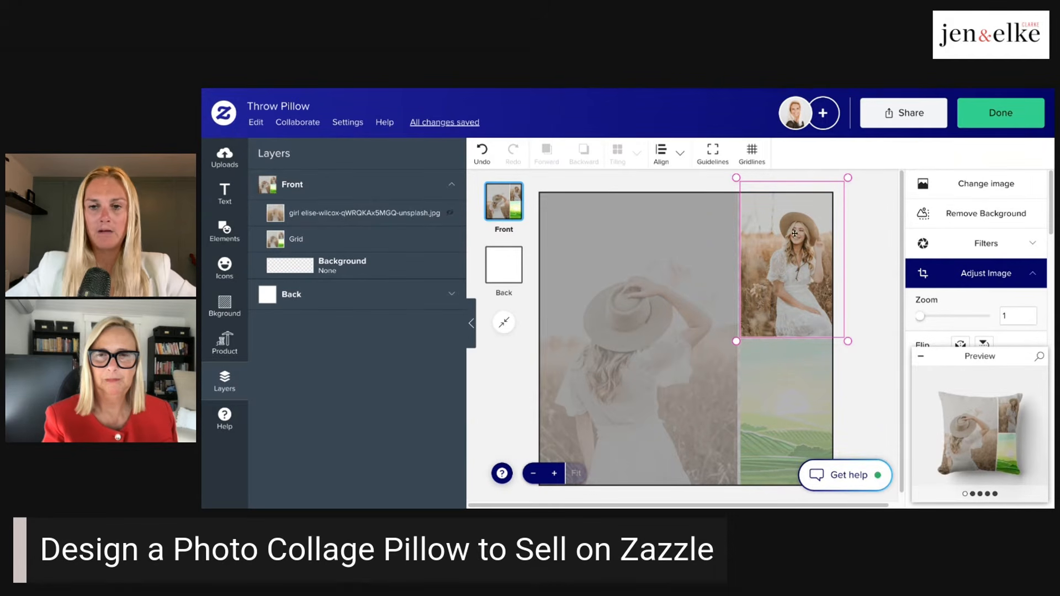
{"action": "left_click", "coordinate": [879, 179]}
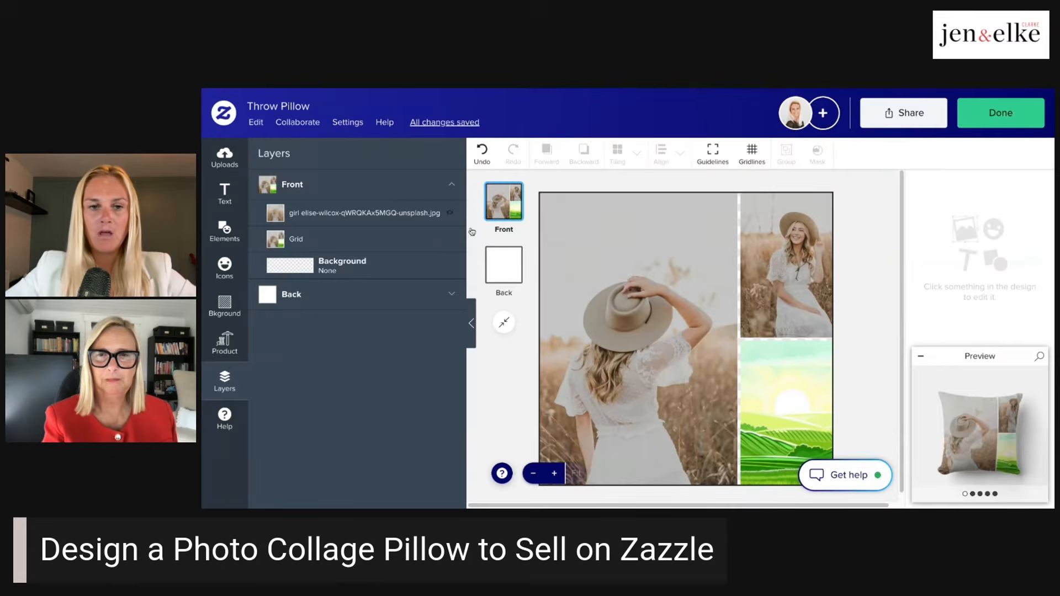
- Show the hidden photo layer ending in "qWRQKAx5MGQ-unsplash.jpg" and place that photo into the grid's lower small cell
{"action": "left_click", "coordinate": [402, 220]}
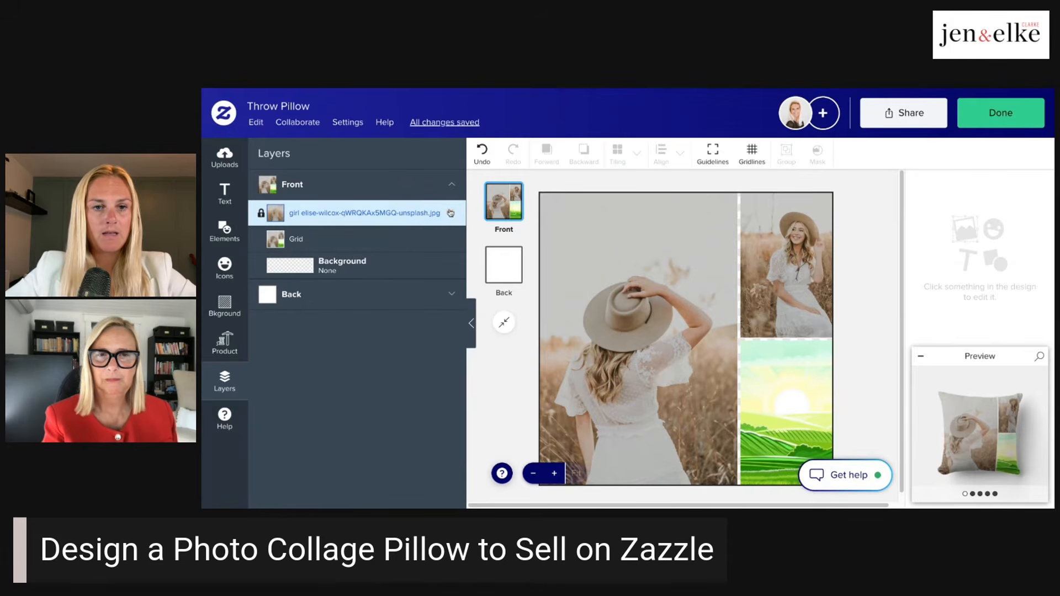
{"action": "left_click_drag", "start_coordinate": [764, 311], "coordinate": [811, 378]}
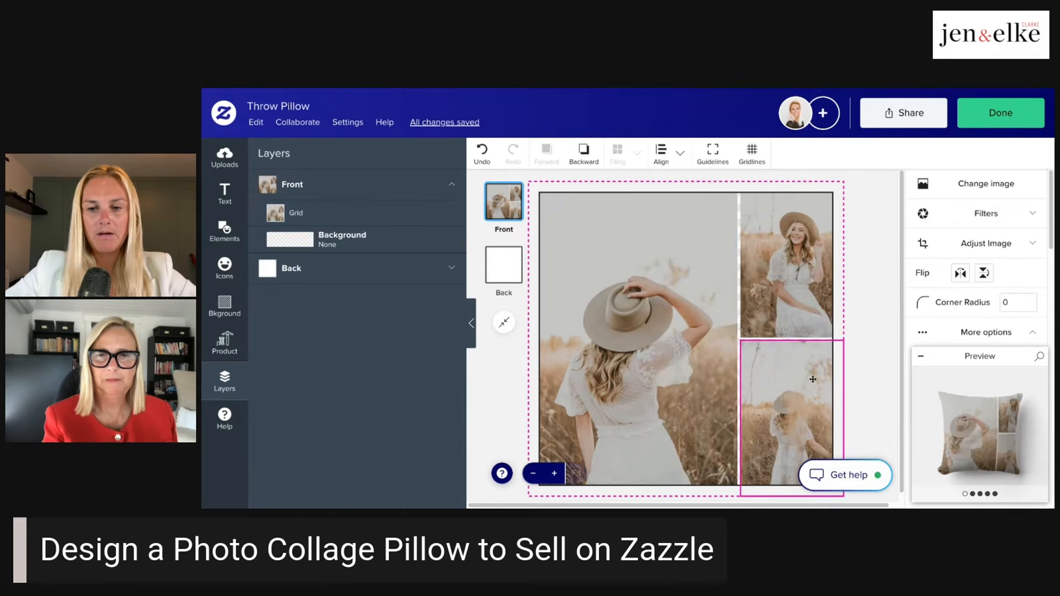
{"action": "left_click", "coordinate": [881, 329]}
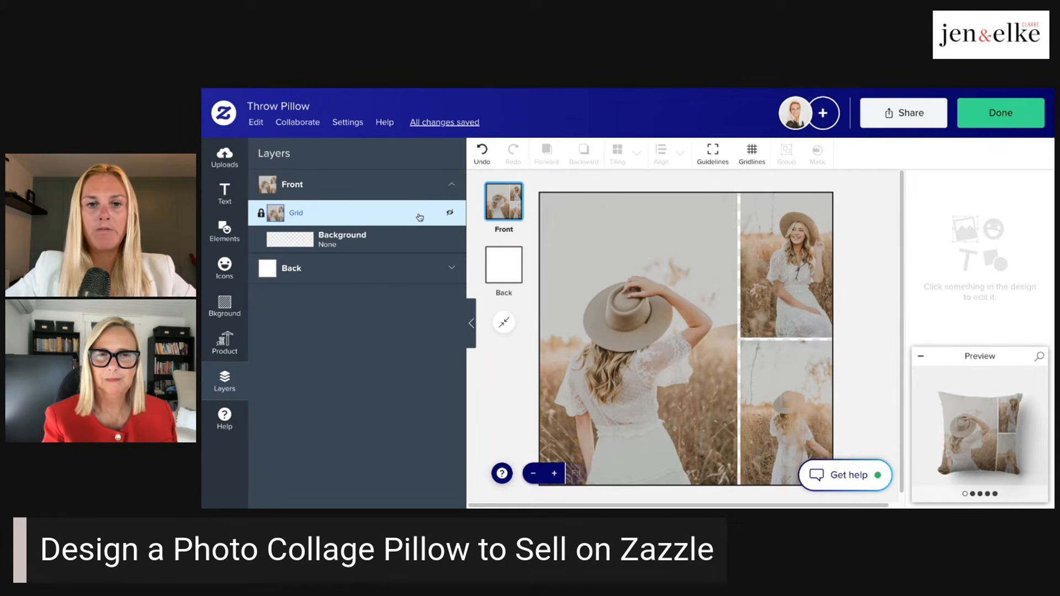
- Reposition the photo within the grid's large cell so the woman sits higher in the frame
{"action": "left_click", "coordinate": [586, 259]}
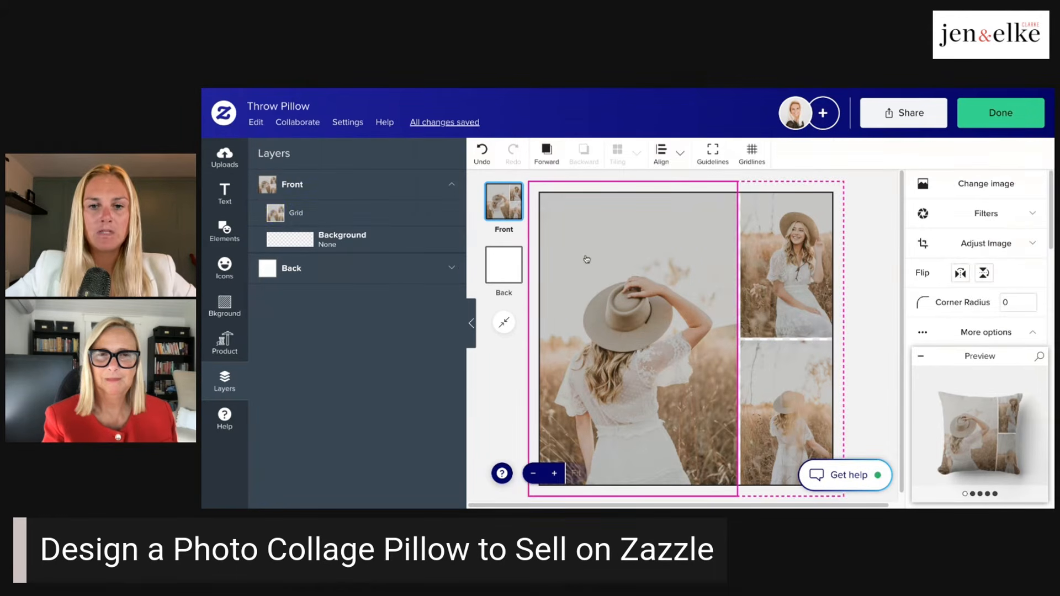
{"action": "double_click", "coordinate": [634, 260]}
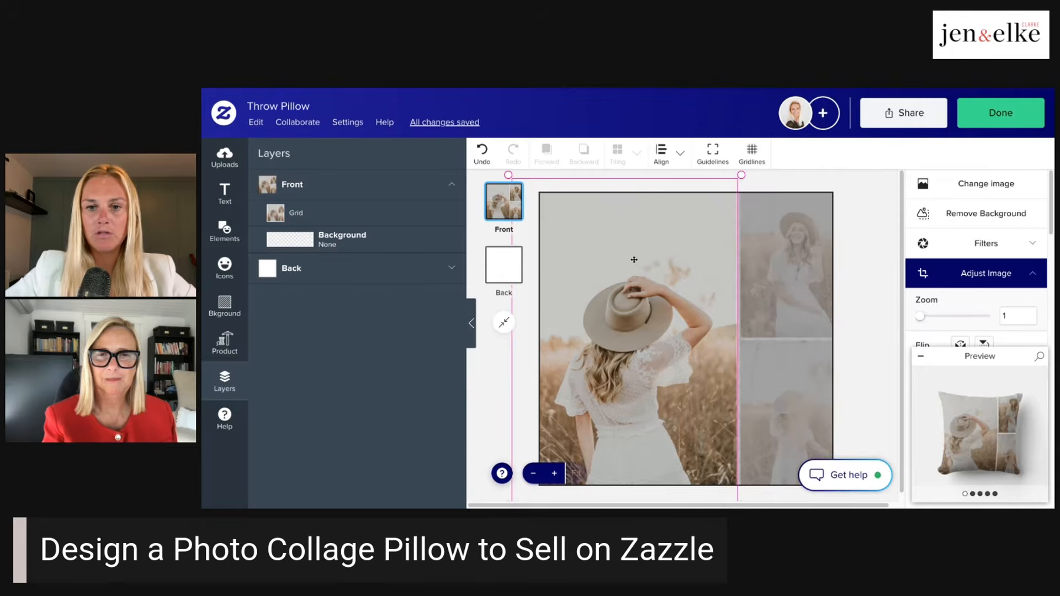
{"action": "mouse_move", "coordinate": [669, 261]}
{"action": "left_mouse_down"}
{"action": "mouse_move", "coordinate": [750, 250]}
{"action": "mouse_move", "coordinate": [731, 265]}
{"action": "mouse_move", "coordinate": [654, 265]}
{"action": "left_mouse_up"}
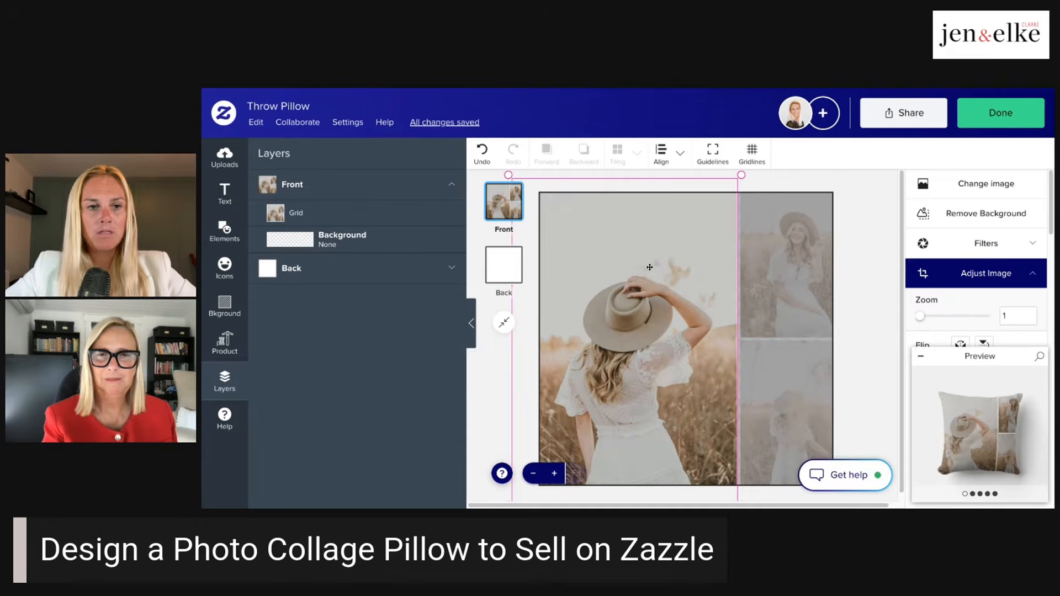
{"action": "scroll", "coordinate": [1002, 249], "scroll_direction": "down", "scroll_amount": 3}
{"action": "scroll", "coordinate": [1001, 249], "scroll_direction": "down", "scroll_amount": 2}
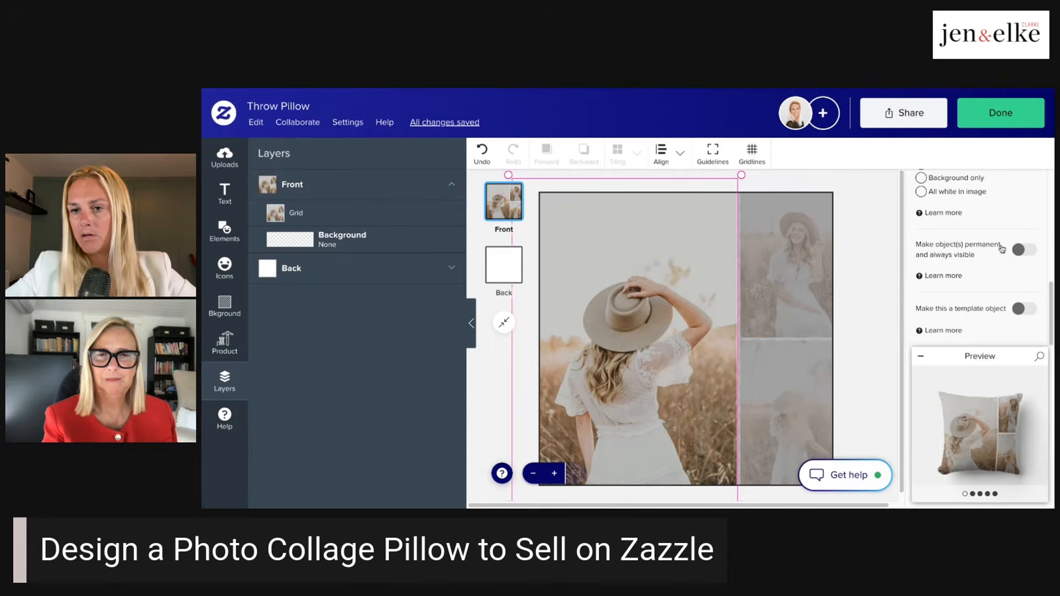
{"action": "scroll", "coordinate": [1001, 249], "scroll_direction": "up", "scroll_amount": 5}
{"action": "left_click_drag", "start_coordinate": [659, 296], "coordinate": [557, 366]}
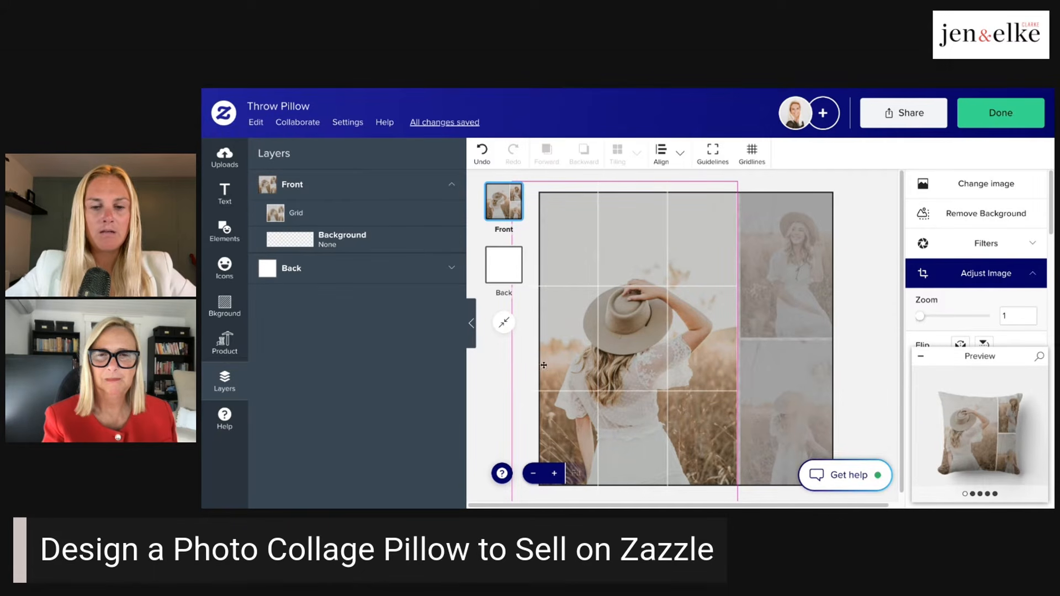
{"action": "left_click_drag", "start_coordinate": [615, 340], "coordinate": [615, 340]}
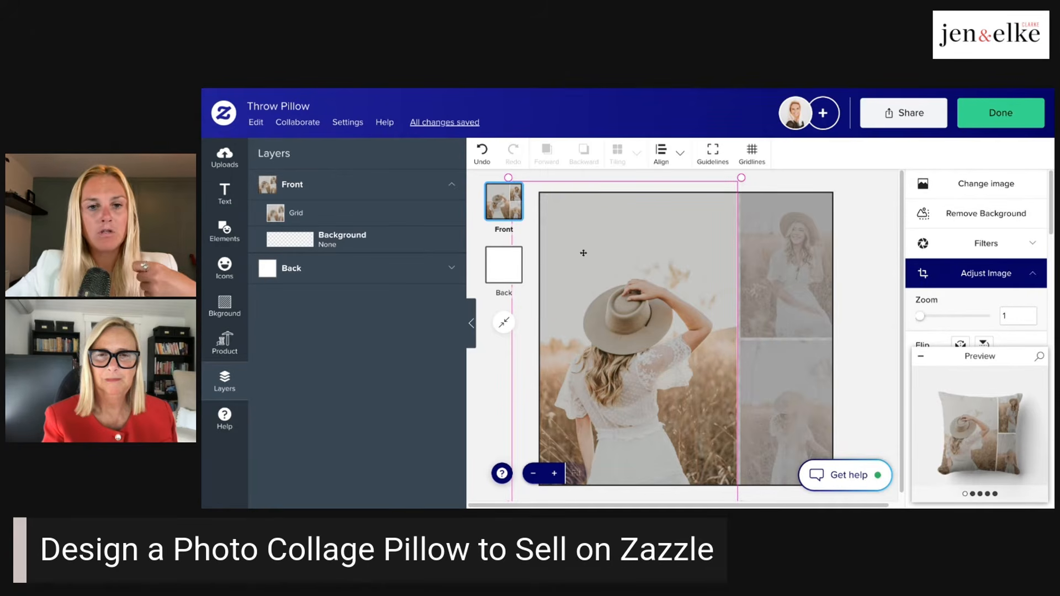
{"action": "left_click_drag", "start_coordinate": [655, 267], "coordinate": [639, 257]}
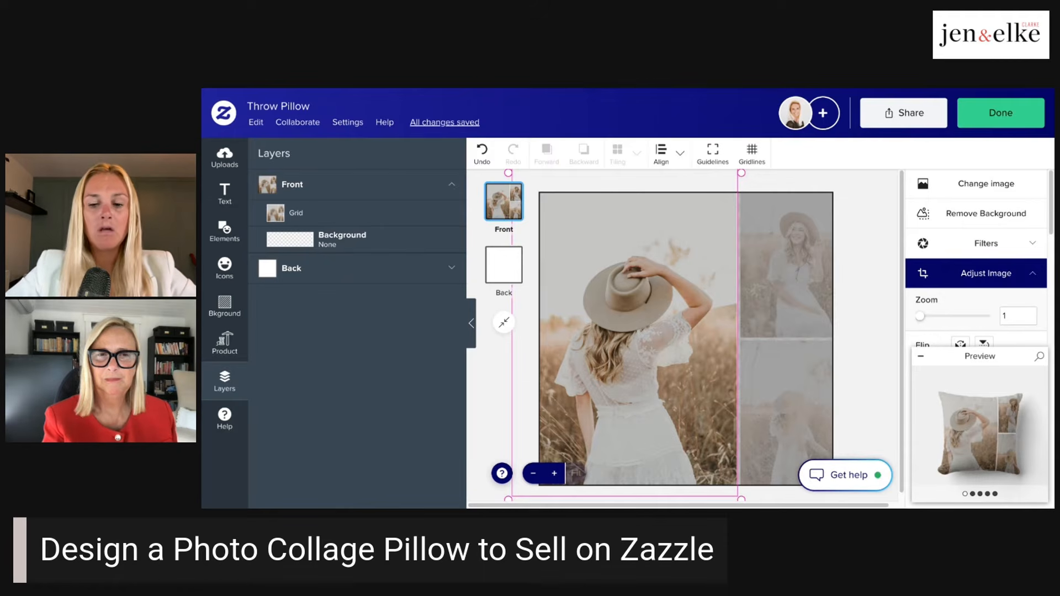
- Try to cut the photo from the grid's large cell, and delete it from that cell
{"action": "left_click", "coordinate": [260, 127]}
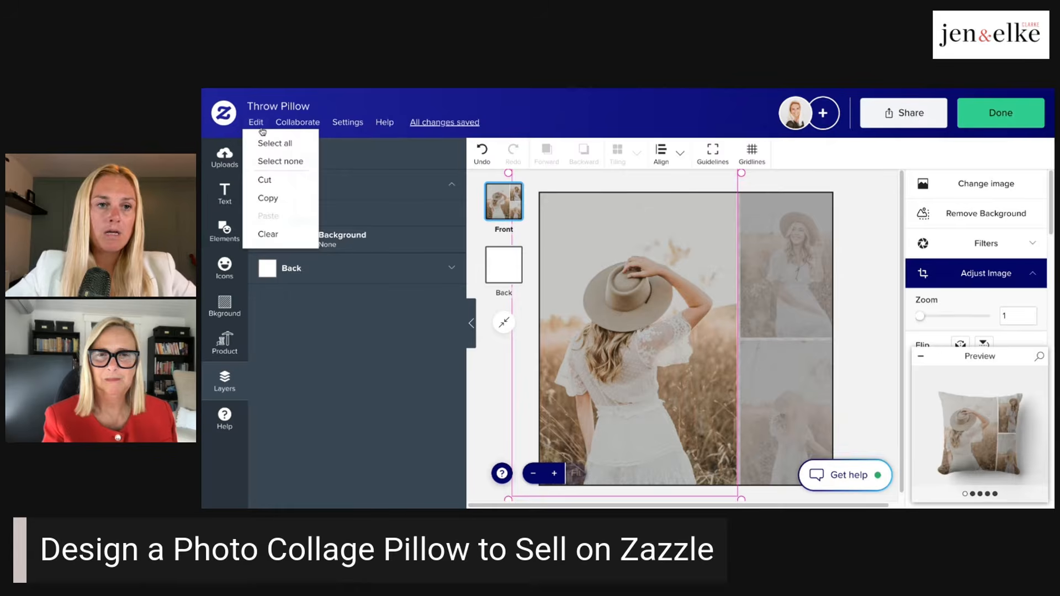
{"action": "left_click", "coordinate": [265, 184]}
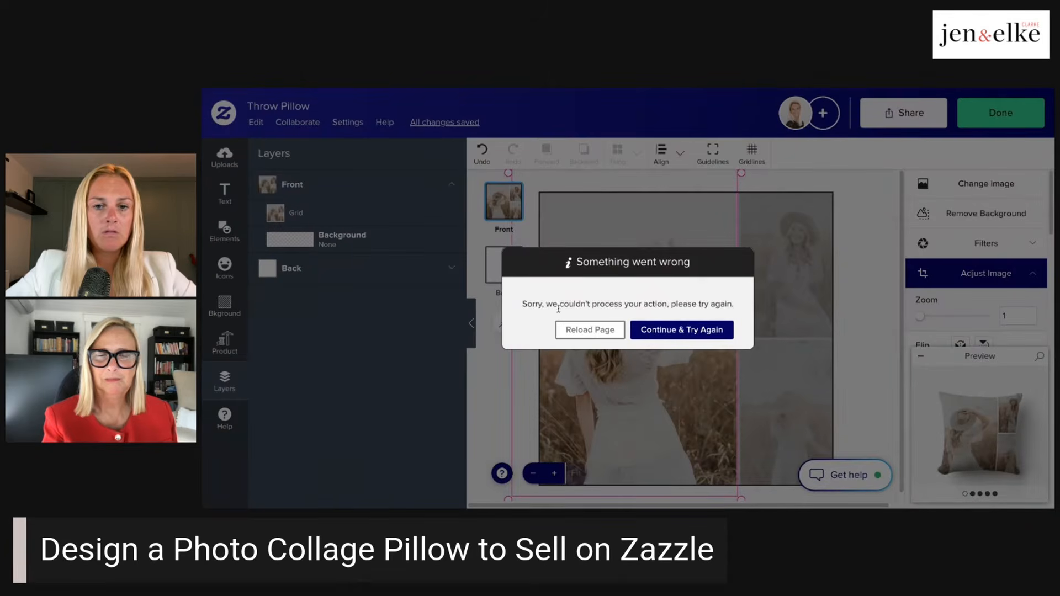
{"action": "left_click", "coordinate": [641, 333]}
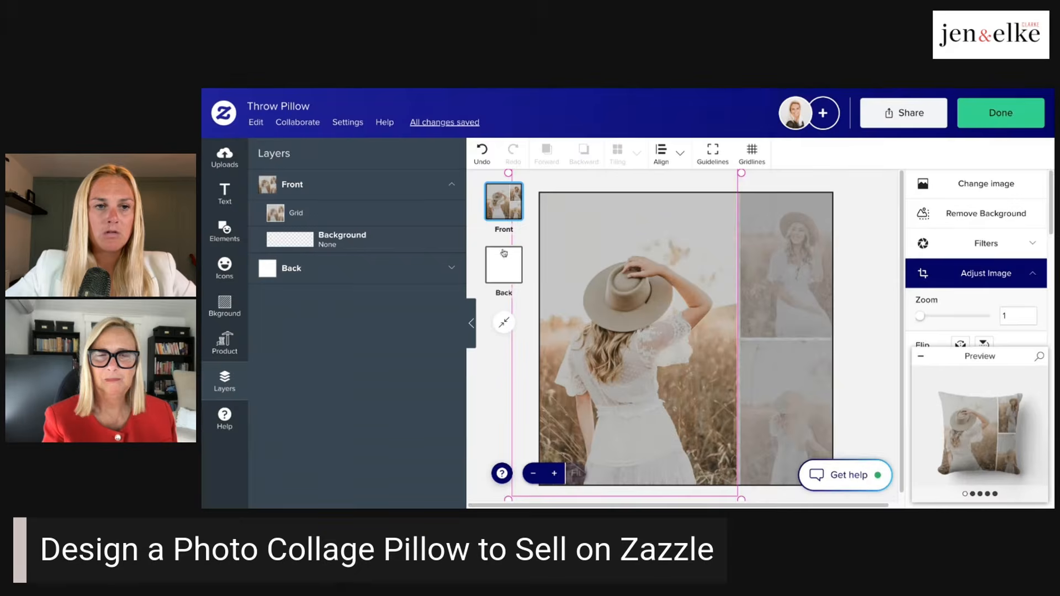
{"action": "left_click", "coordinate": [266, 123]}
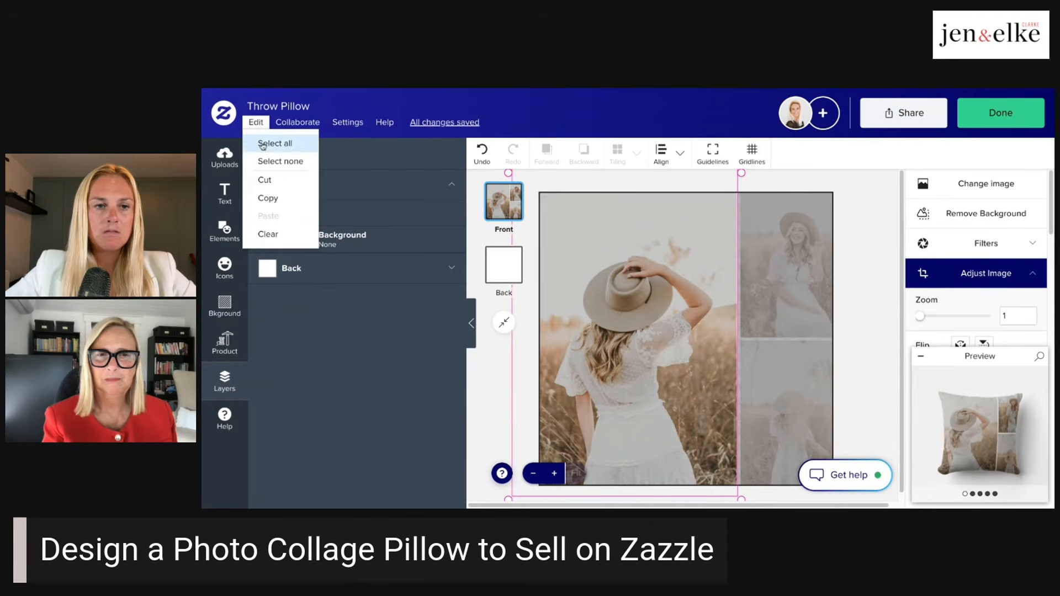
{"action": "left_click", "coordinate": [683, 325]}
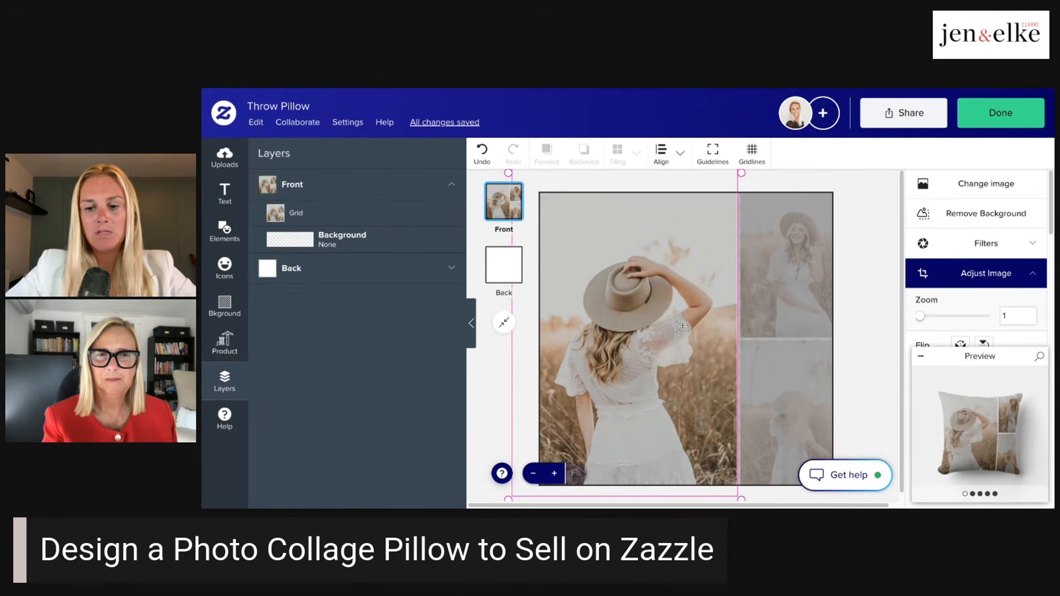
{"action": "key", "text": "Delete"}
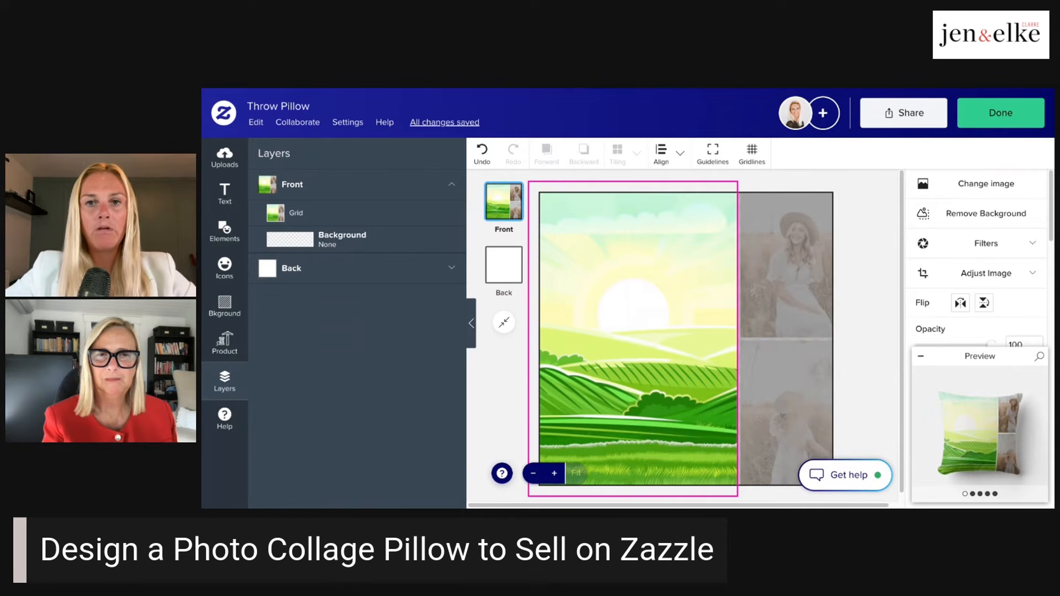
- Delete the whole photo grid from the pillow front, and undo that deletion
{"action": "left_click", "coordinate": [799, 276]}
{"action": "left_click", "coordinate": [800, 277]}
{"action": "right_click", "coordinate": [799, 277]}
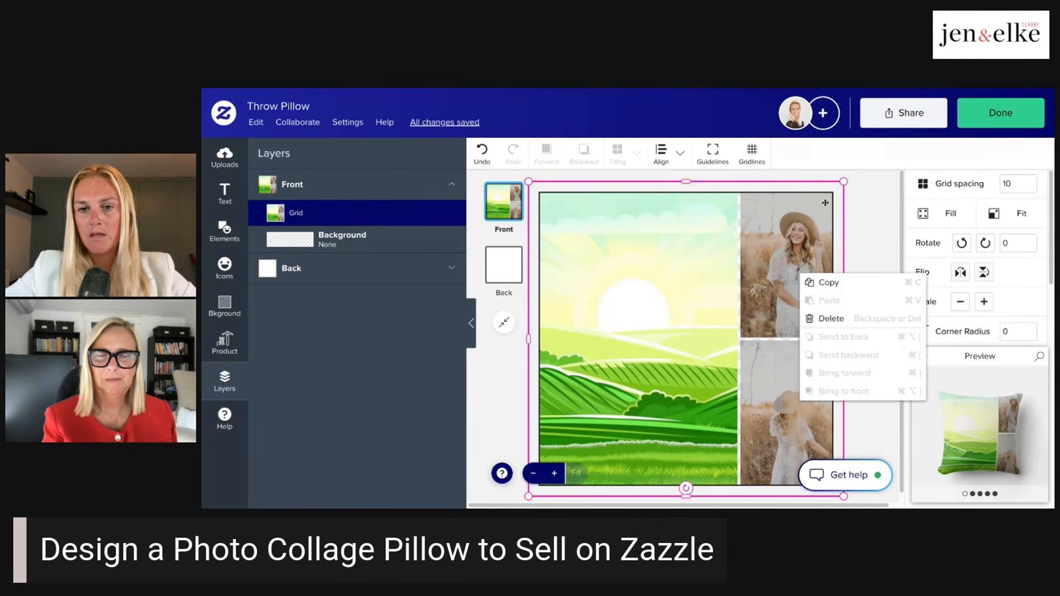
{"action": "left_click", "coordinate": [861, 237]}
{"action": "left_click", "coordinate": [781, 261]}
{"action": "right_click", "coordinate": [781, 260]}
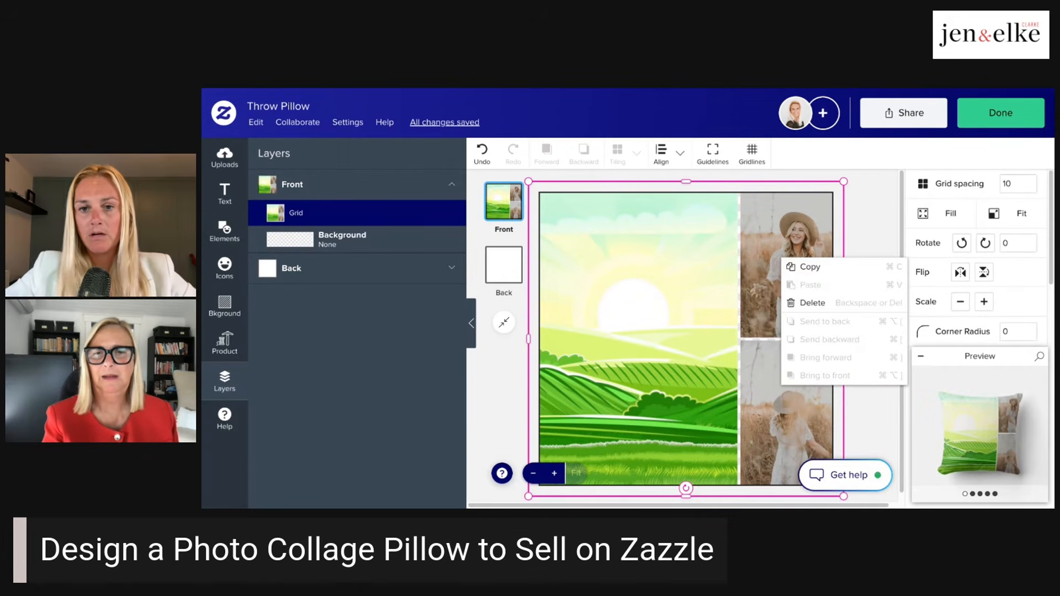
{"action": "left_click", "coordinate": [793, 304]}
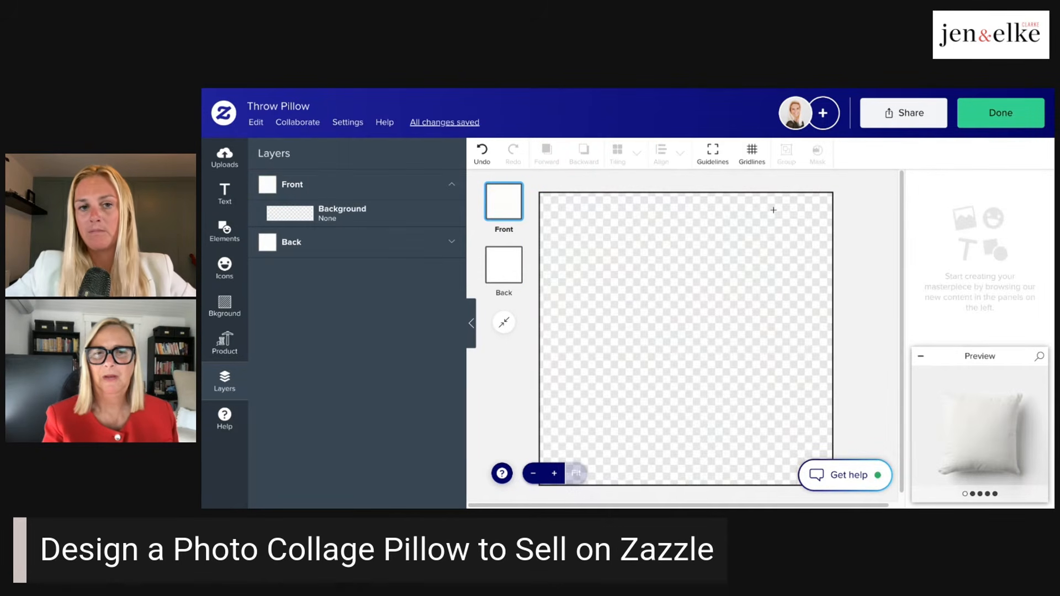
{"action": "key", "text": "ctrl+z"}
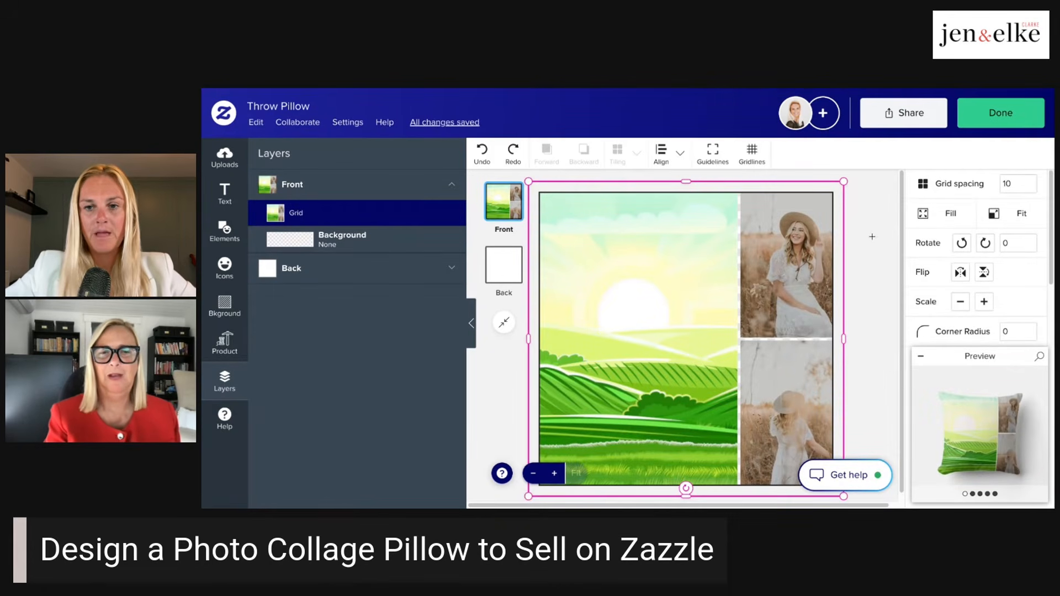
- Delete the photos from the grid's upper and lower small cells
{"action": "left_click", "coordinate": [822, 264]}
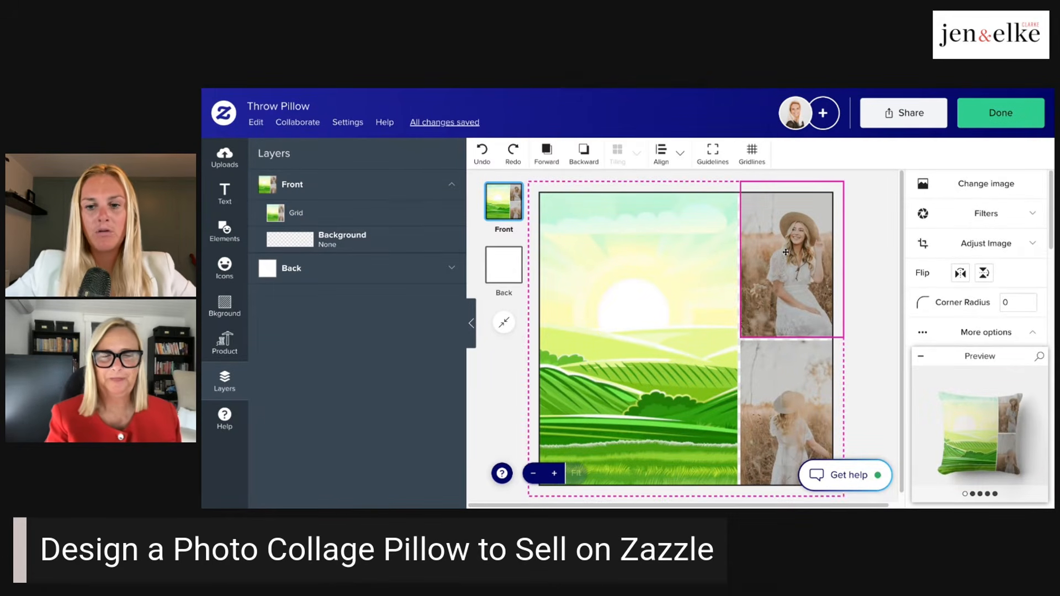
{"action": "key", "text": "Delete"}
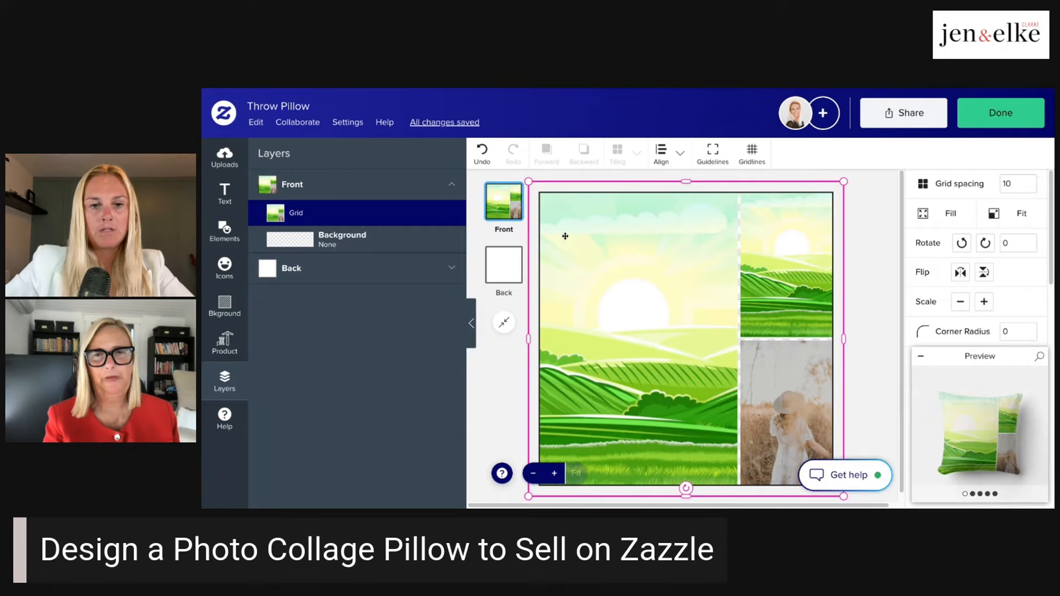
{"action": "left_click", "coordinate": [795, 412]}
{"action": "key", "text": "Delete"}
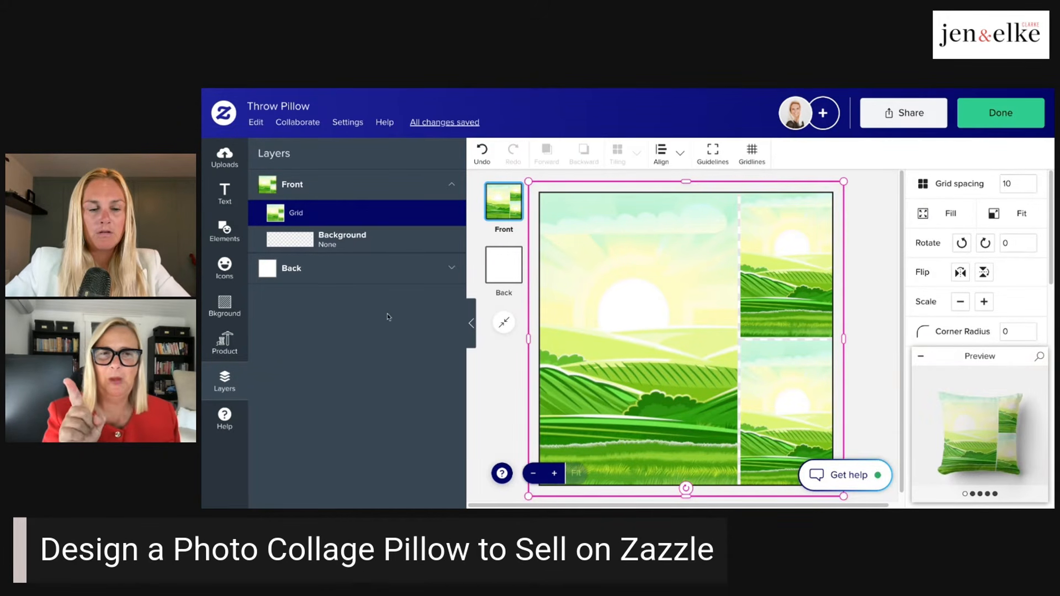
- Undo the photo deletions in all three grid cells and deselect the grid
{"action": "key", "text": "ctrl+z"}
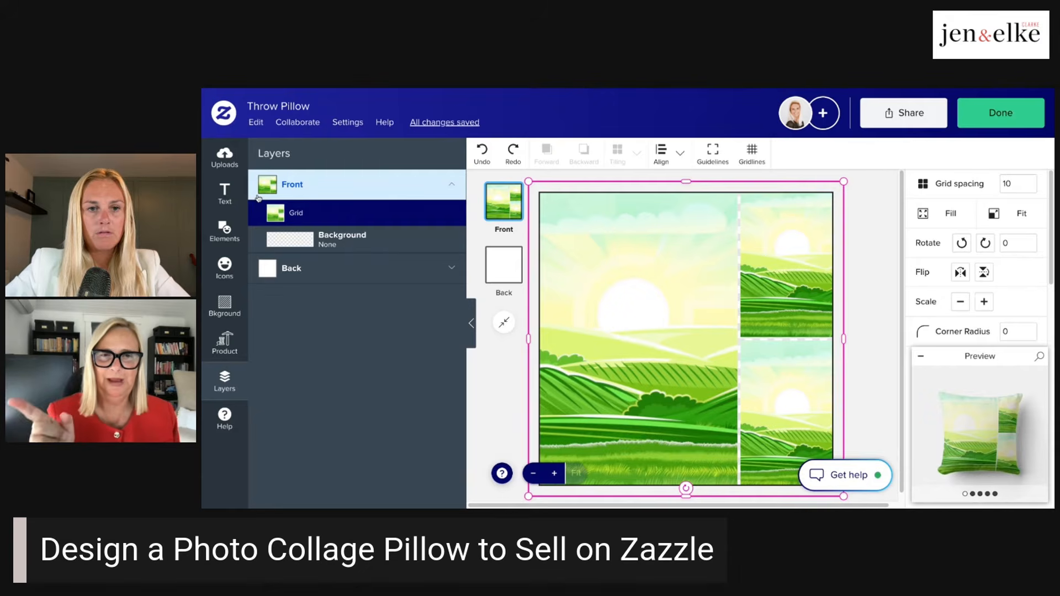
{"action": "key", "text": "ctrl+z"}
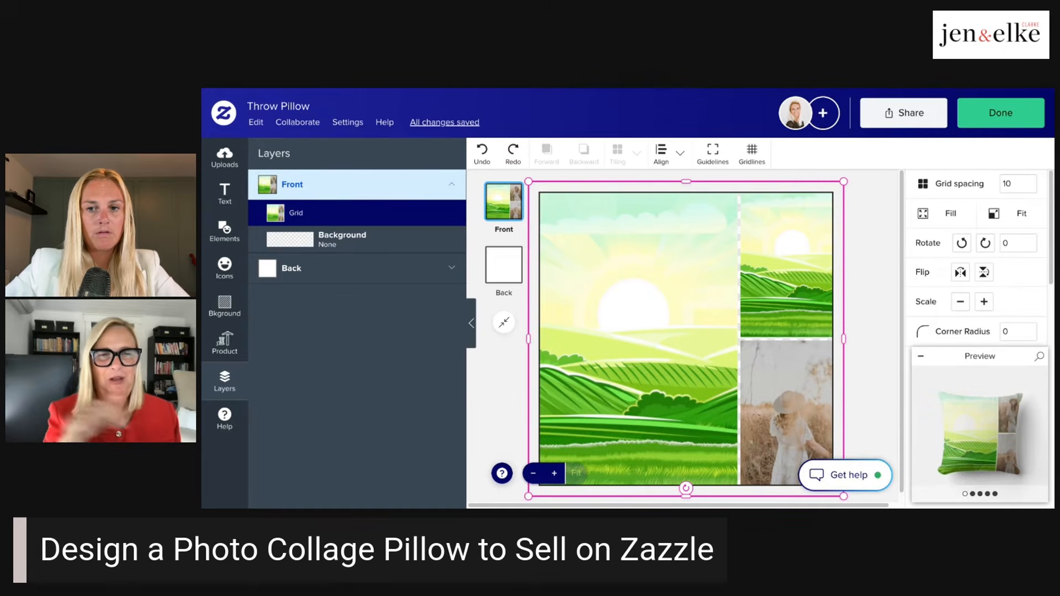
{"action": "key", "text": "ctrl+z"}
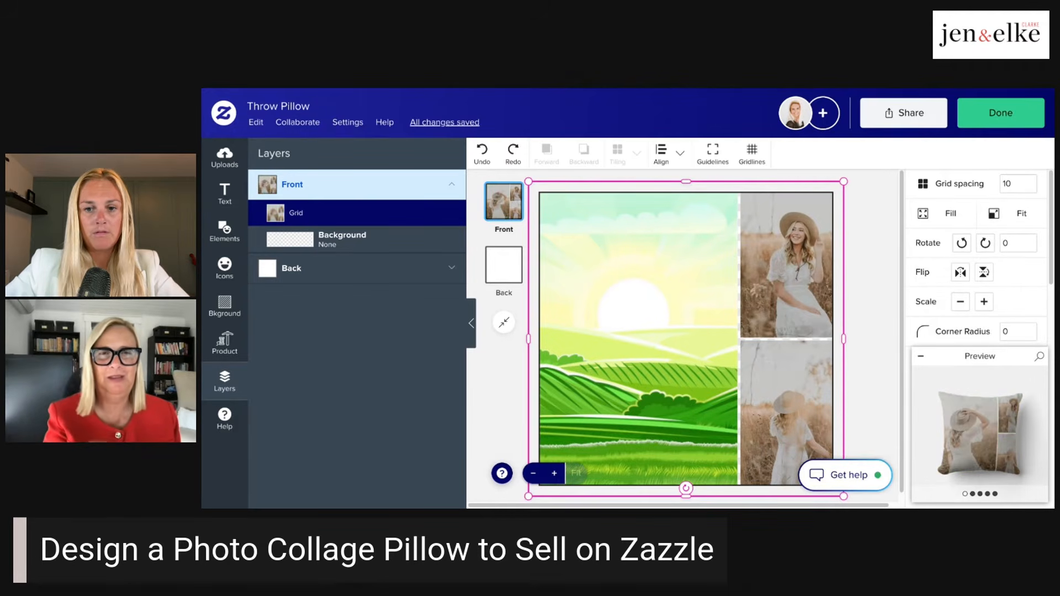
{"action": "left_click", "coordinate": [873, 202]}
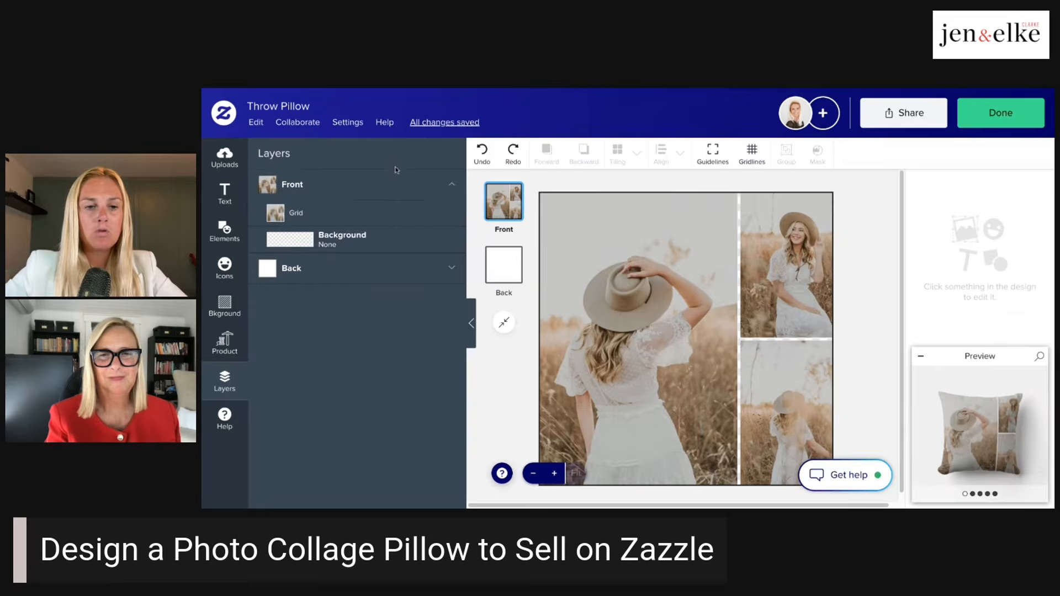
- View the filter options for the photo in the grid's large cell, and return to its image adjustment
{"action": "left_click", "coordinate": [385, 212]}
{"action": "left_click", "coordinate": [682, 284]}
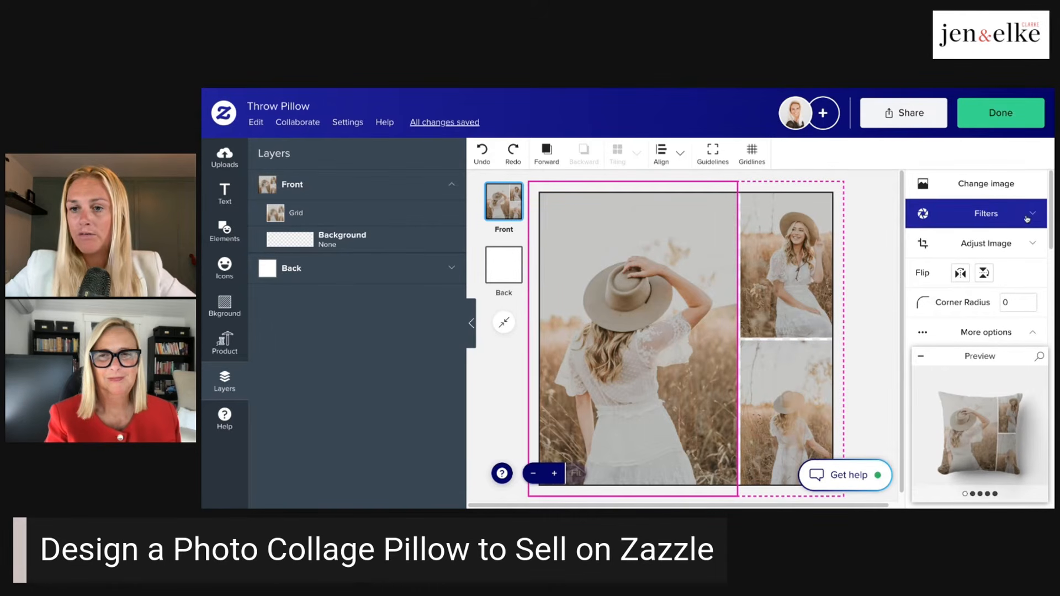
{"action": "left_click", "coordinate": [1033, 249]}
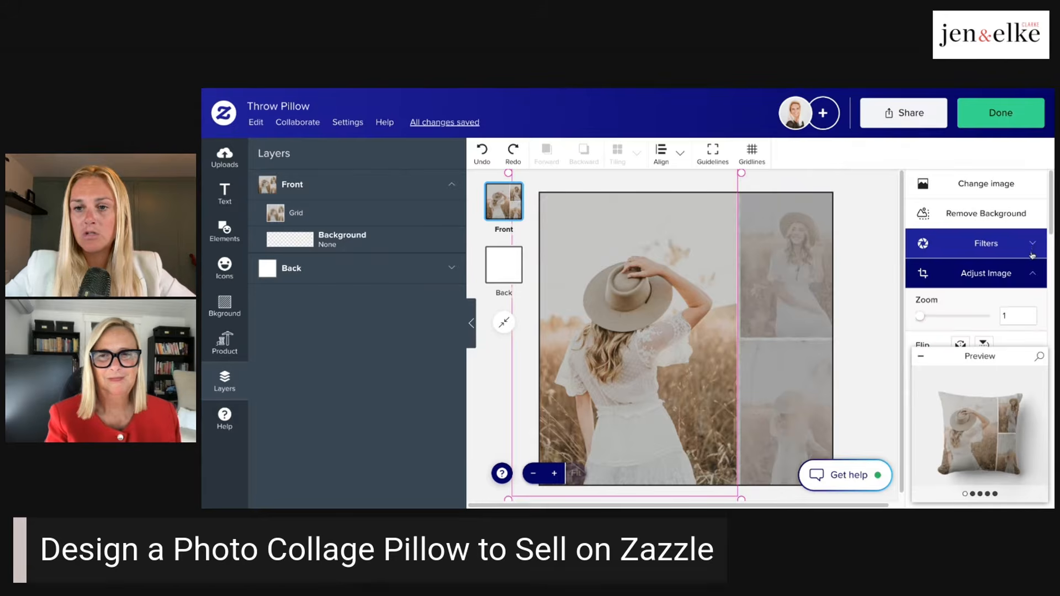
{"action": "left_click", "coordinate": [1033, 245]}
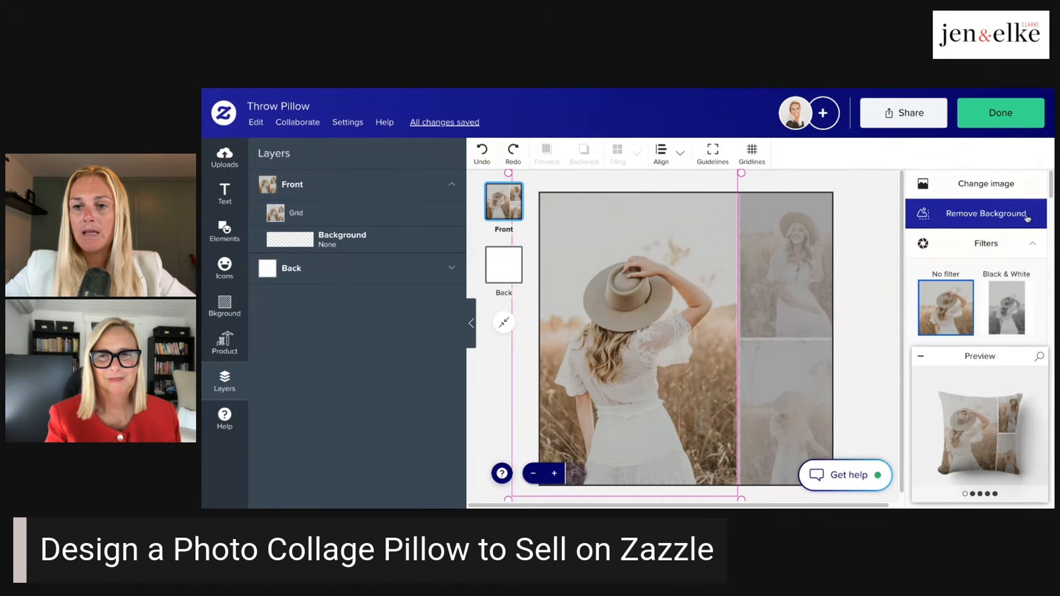
{"action": "left_click", "coordinate": [1032, 242]}
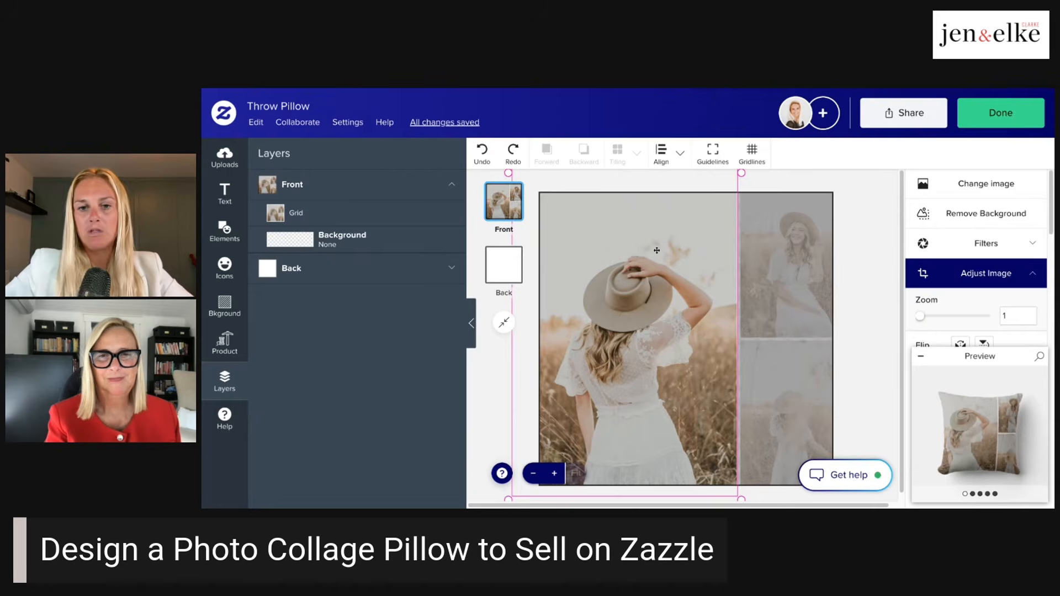
- Reposition the photo within the grid's large cell, shifting it slightly to the right
{"action": "left_click_drag", "start_coordinate": [656, 251], "coordinate": [651, 184]}
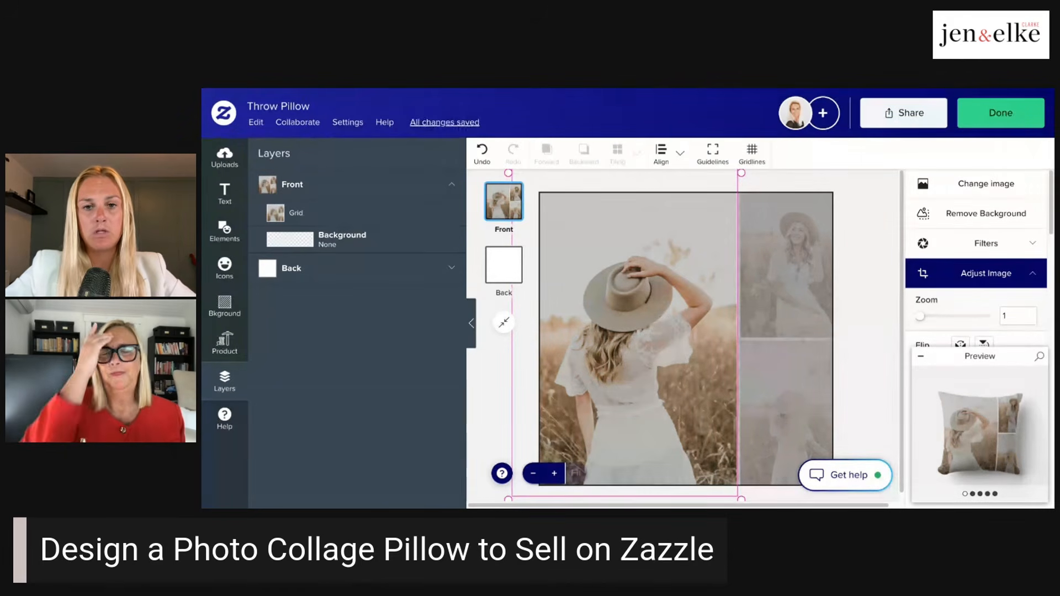
{"action": "left_click_drag", "start_coordinate": [657, 221], "coordinate": [873, 249]}
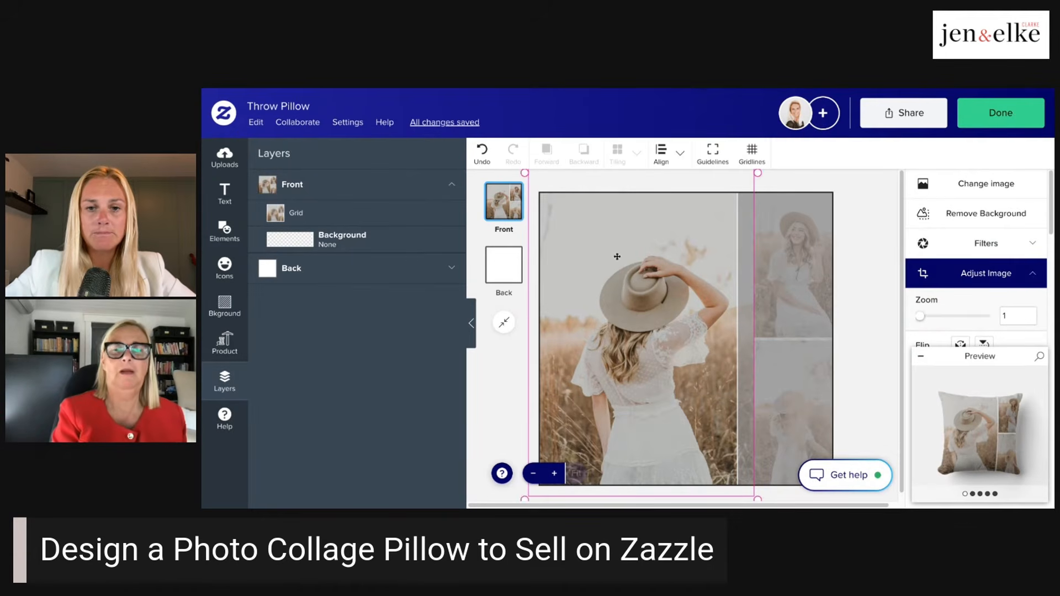
{"action": "left_click_drag", "start_coordinate": [632, 268], "coordinate": [618, 269]}
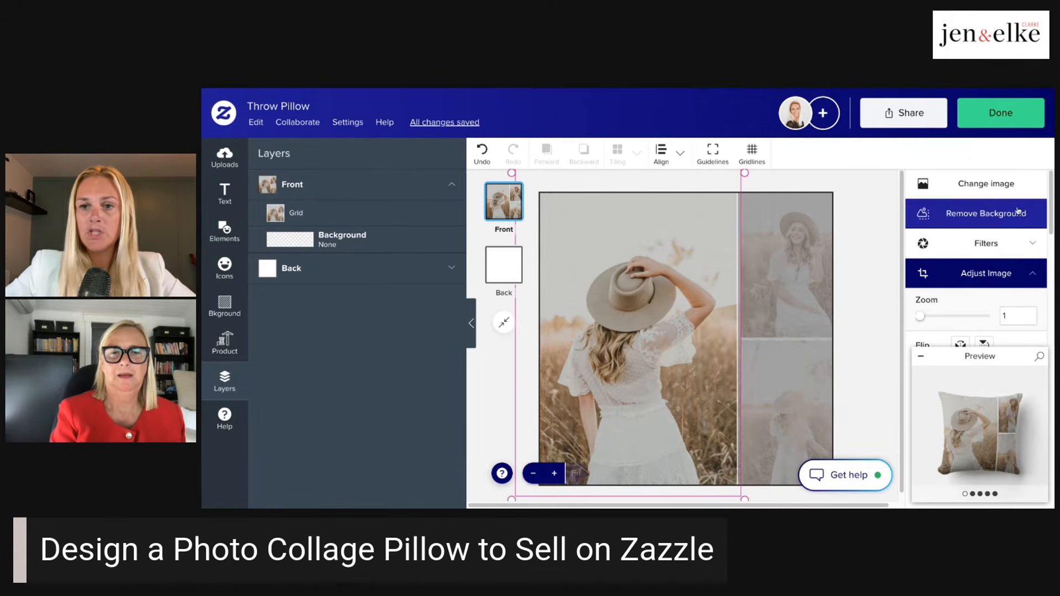
- View the replacement images for the large cell, and delete its photo to view the media library for adding one
{"action": "left_click", "coordinate": [986, 184]}
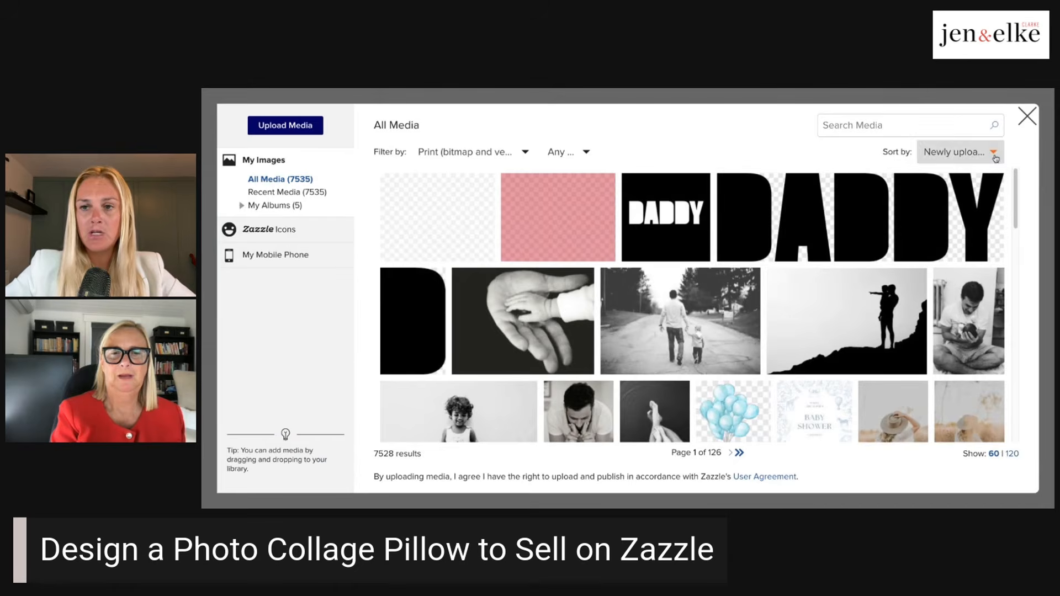
{"action": "left_click", "coordinate": [1036, 122]}
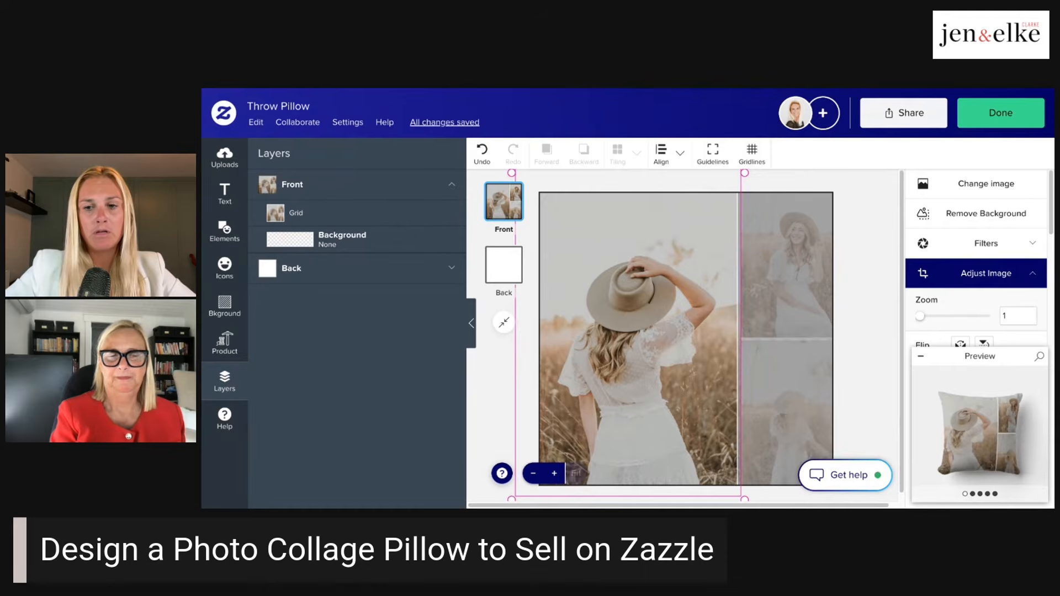
{"action": "key", "text": "Delete"}
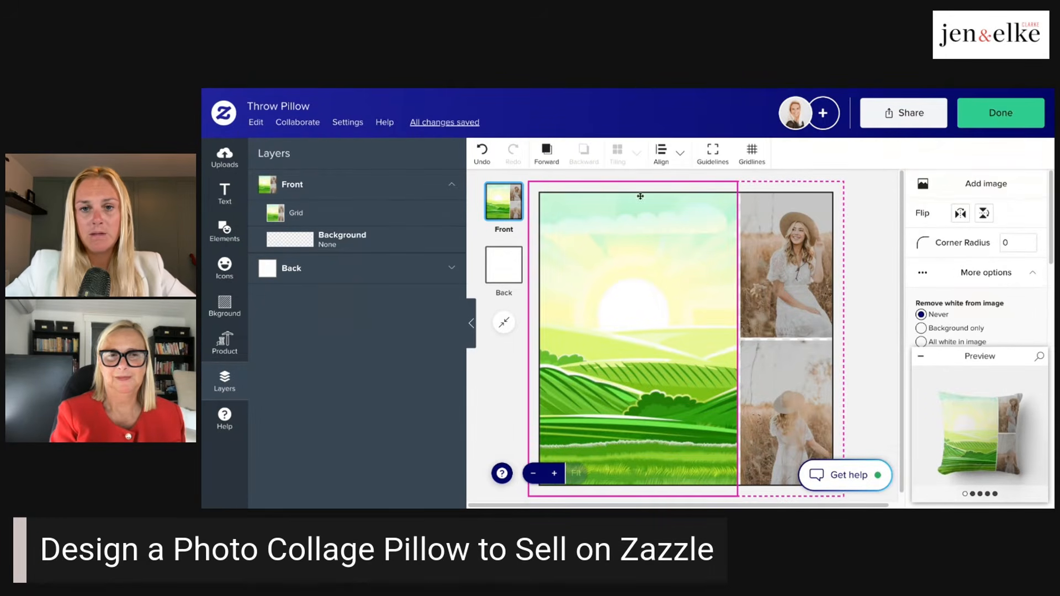
{"action": "left_click", "coordinate": [985, 184]}
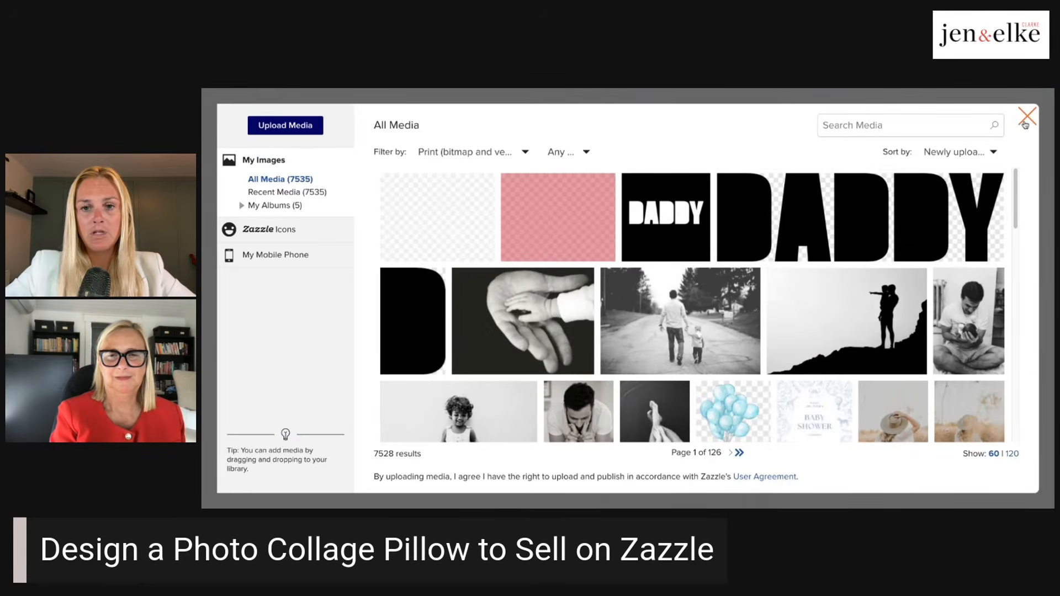
{"action": "left_click", "coordinate": [1025, 123]}
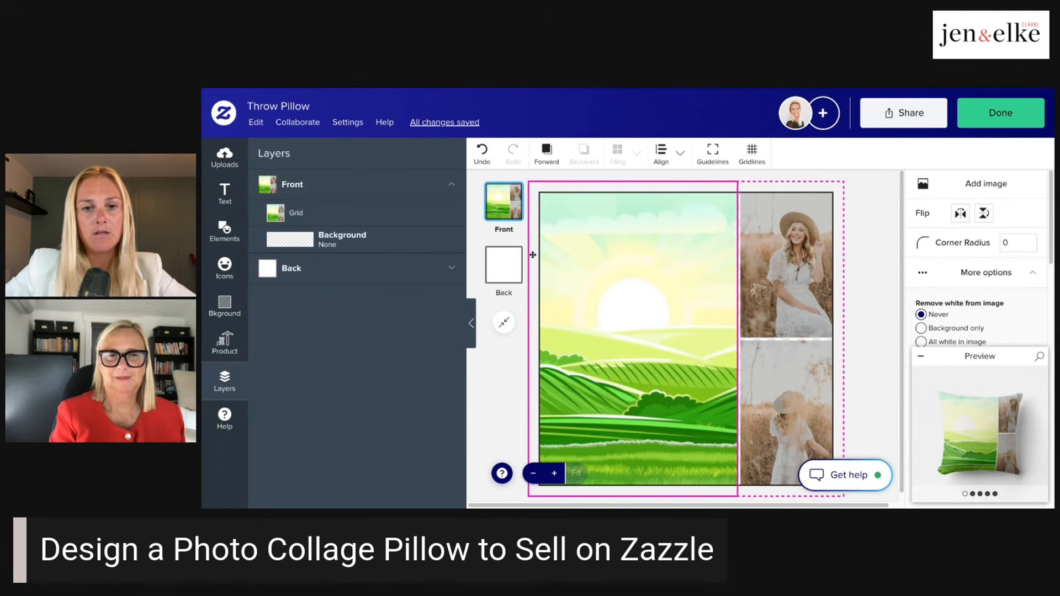
- Undo the deletion of the photo in the grid's large cell
{"action": "left_click", "coordinate": [862, 242]}
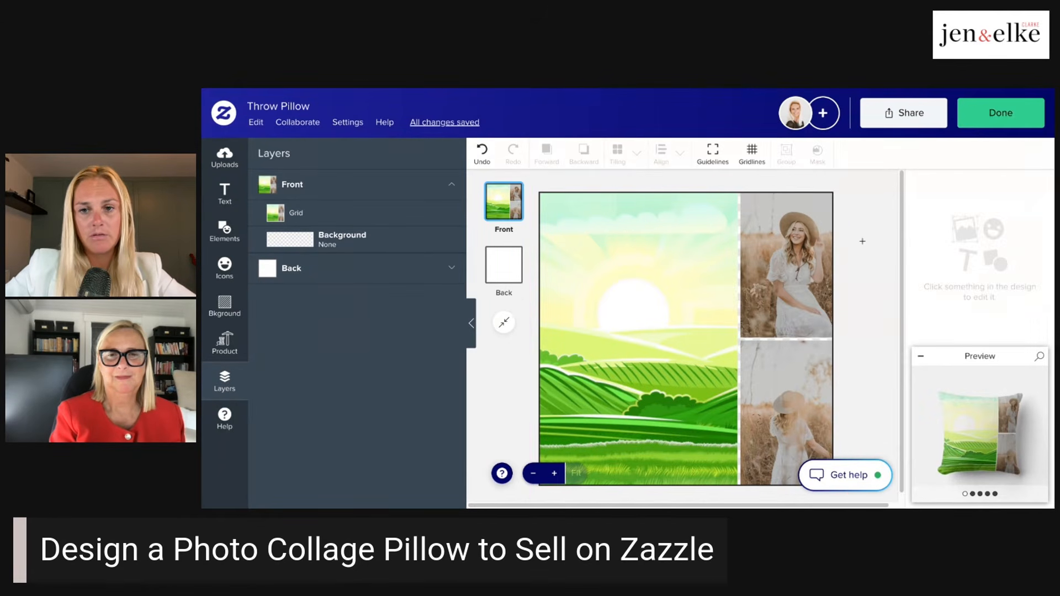
{"action": "key", "text": "ctrl+z"}
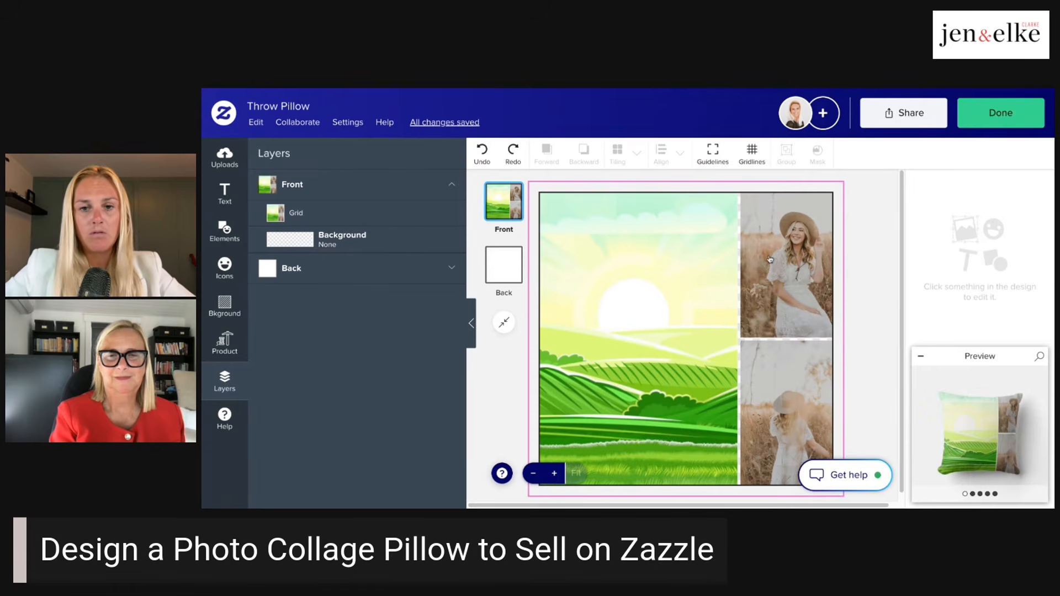
{"action": "left_click", "coordinate": [646, 271]}
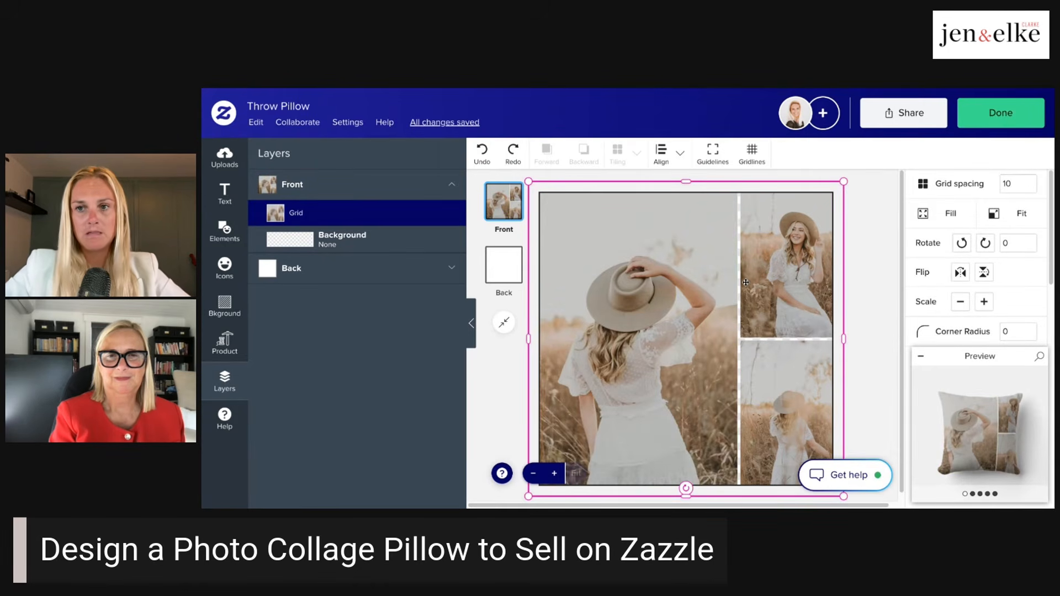
- Try a wider spacing of 20 between the cells of the photo grid
{"action": "left_click", "coordinate": [1006, 225]}
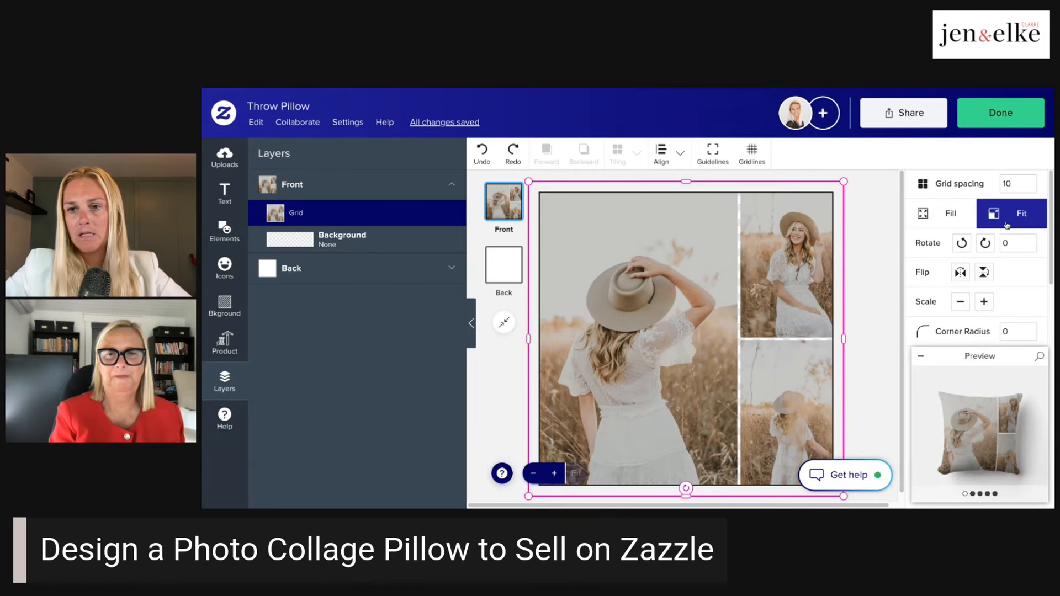
{"action": "left_click", "coordinate": [1031, 180]}
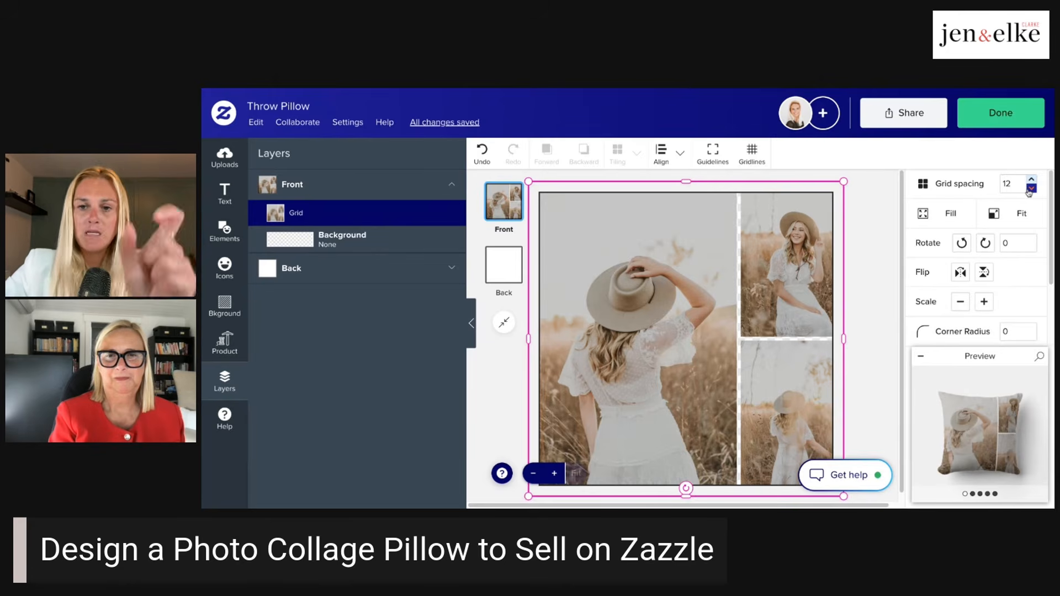
{"action": "left_click", "coordinate": [1010, 184]}
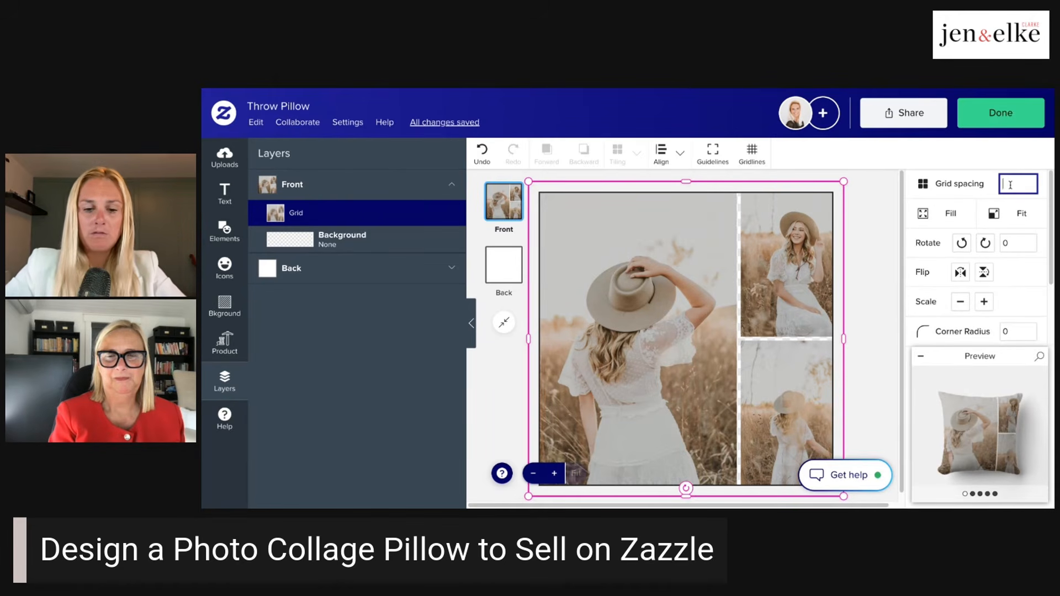
{"action": "key", "text": "Return"}
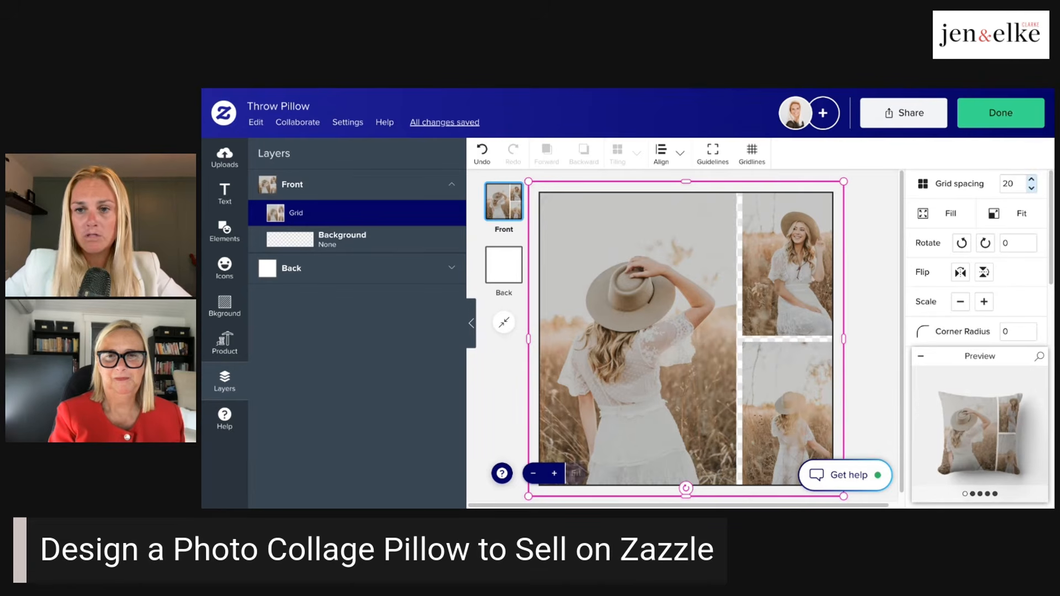
- Set the photo grid's spacing to 12
{"action": "left_click", "coordinate": [1012, 185]}
{"action": "key", "text": "BackSpace"}
{"action": "key", "text": "BackSpace"}
{"action": "type", "text": "12"}
{"action": "key", "text": "Return"}
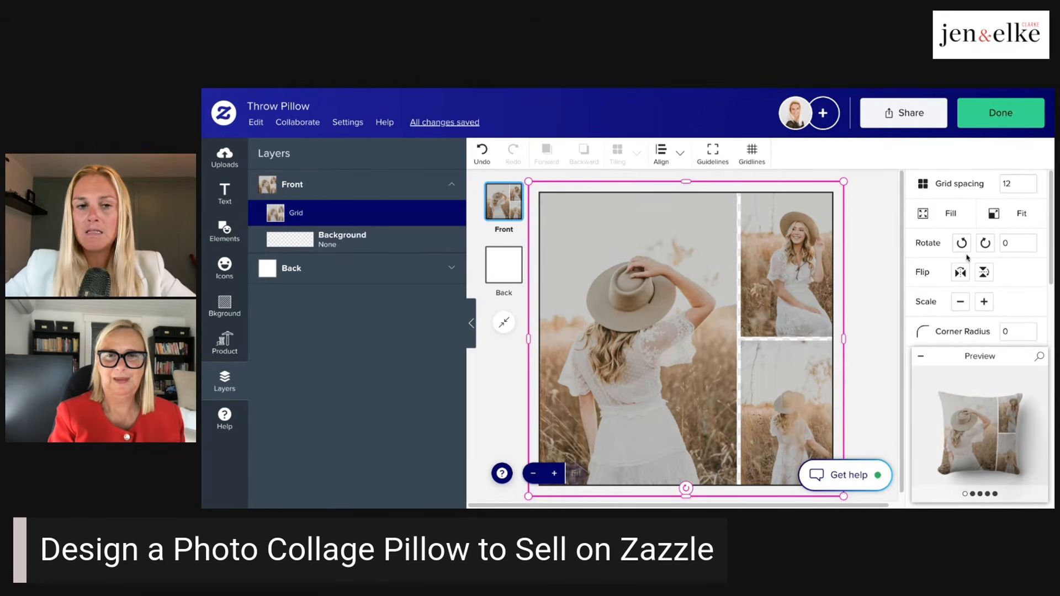
- Shrink the photo grid and centre it on the pillow front, leaving an even margin on all sides
{"action": "scroll", "coordinate": [993, 265], "scroll_direction": "down", "scroll_amount": 2}
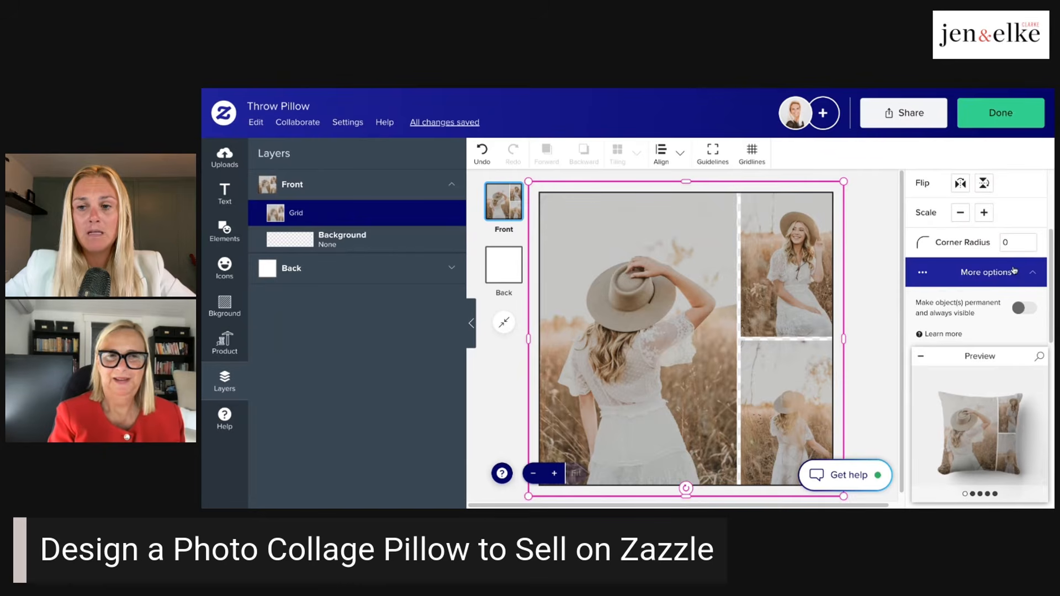
{"action": "left_click", "coordinate": [1006, 242]}
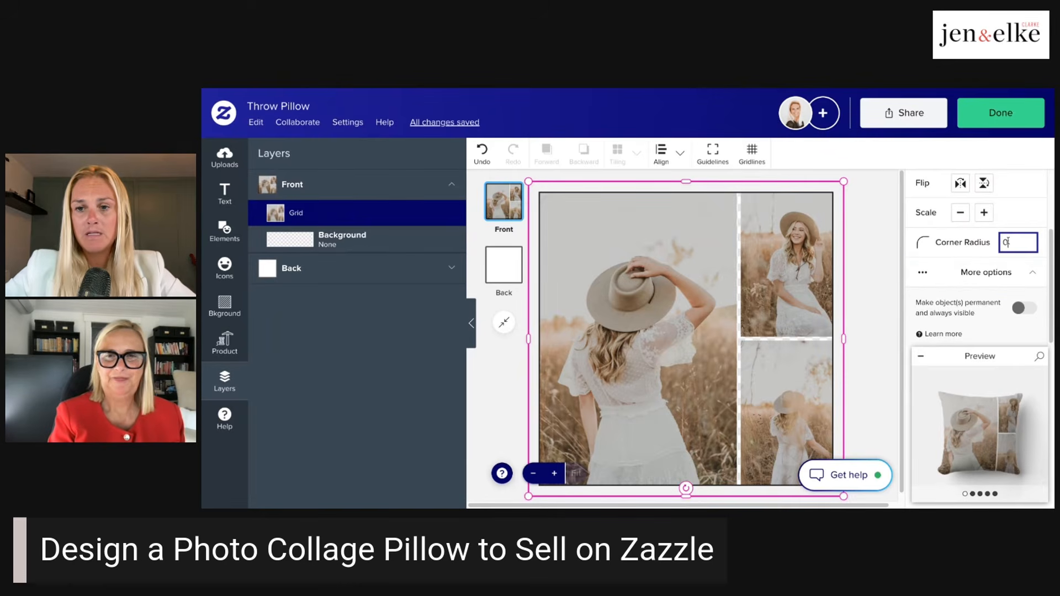
{"action": "left_click", "coordinate": [842, 182]}
{"action": "left_click_drag", "start_coordinate": [843, 182], "coordinate": [786, 236]}
{"action": "left_click_drag", "start_coordinate": [744, 296], "coordinate": [772, 268]}
- Round the corners of the grid's photos with a corner radius of 10
{"action": "left_click", "coordinate": [1004, 241]}
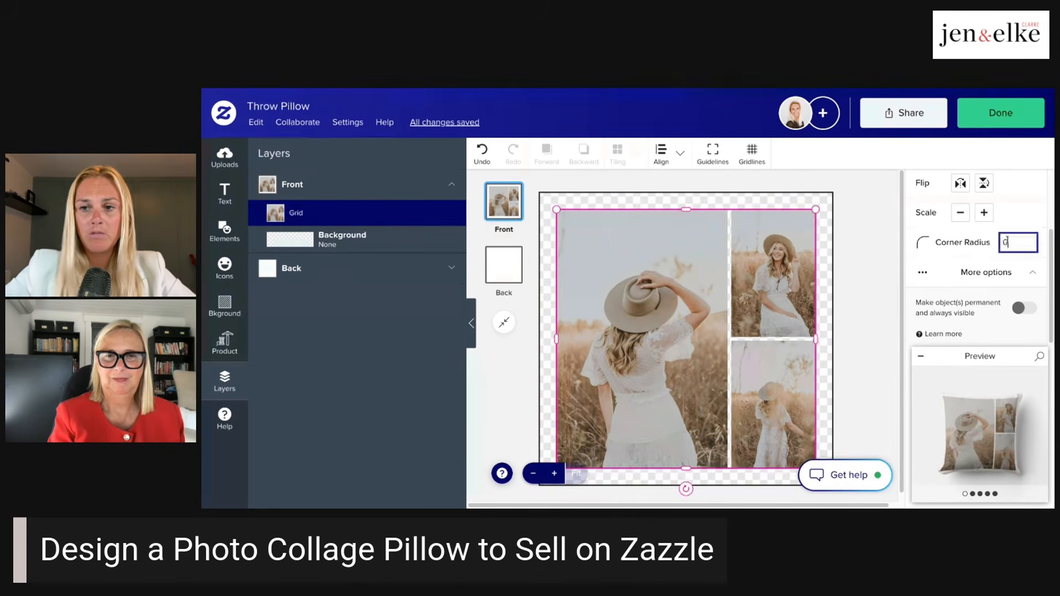
{"action": "type", "text": "0"}
{"action": "key", "text": "Return"}
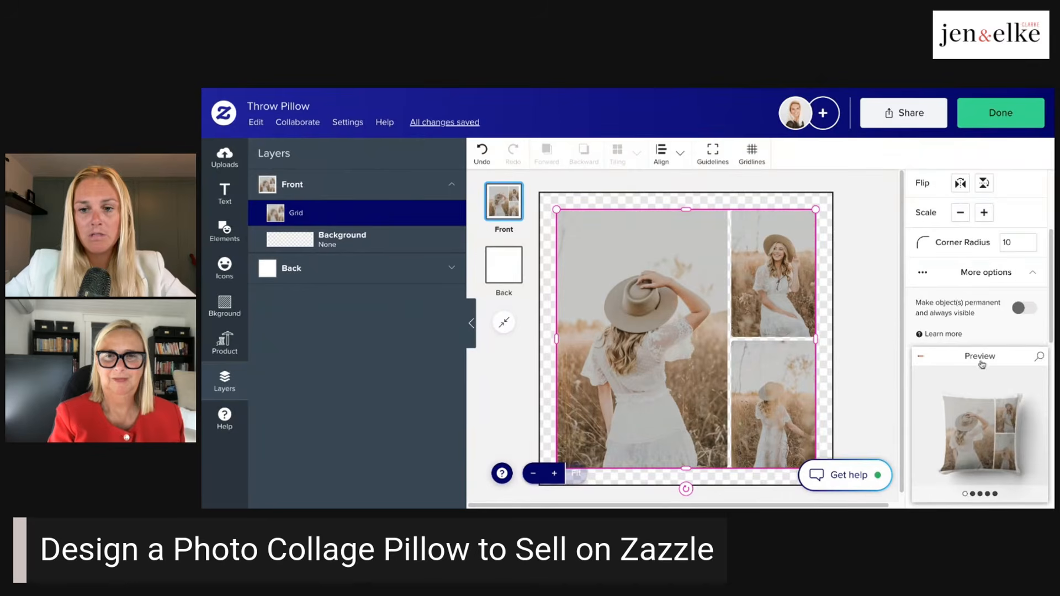
{"action": "left_click", "coordinate": [862, 236]}
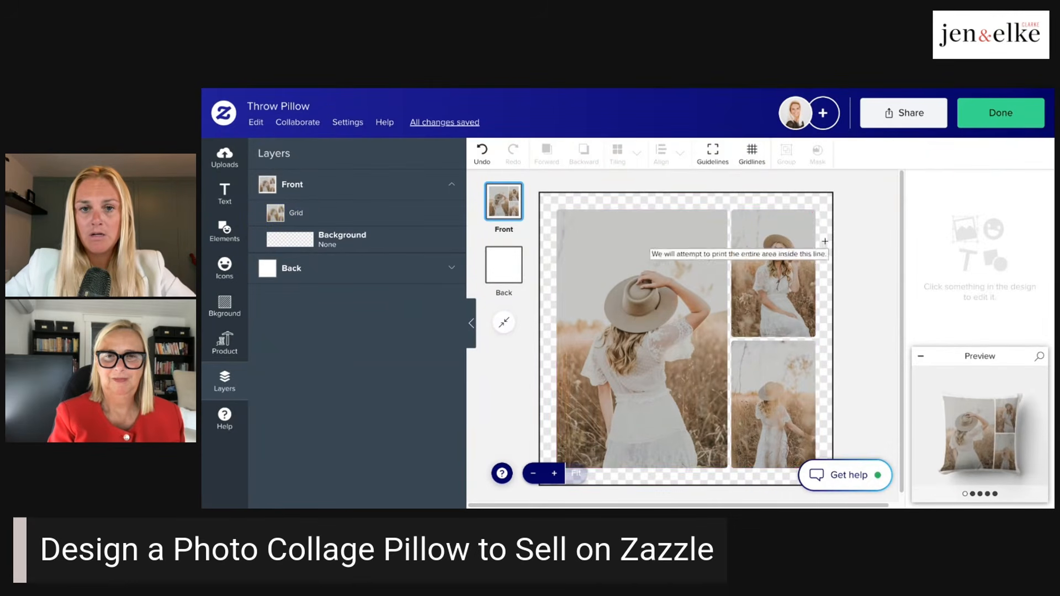
- Increase the corner radius of the grid's photos to 100
{"action": "left_click", "coordinate": [802, 247]}
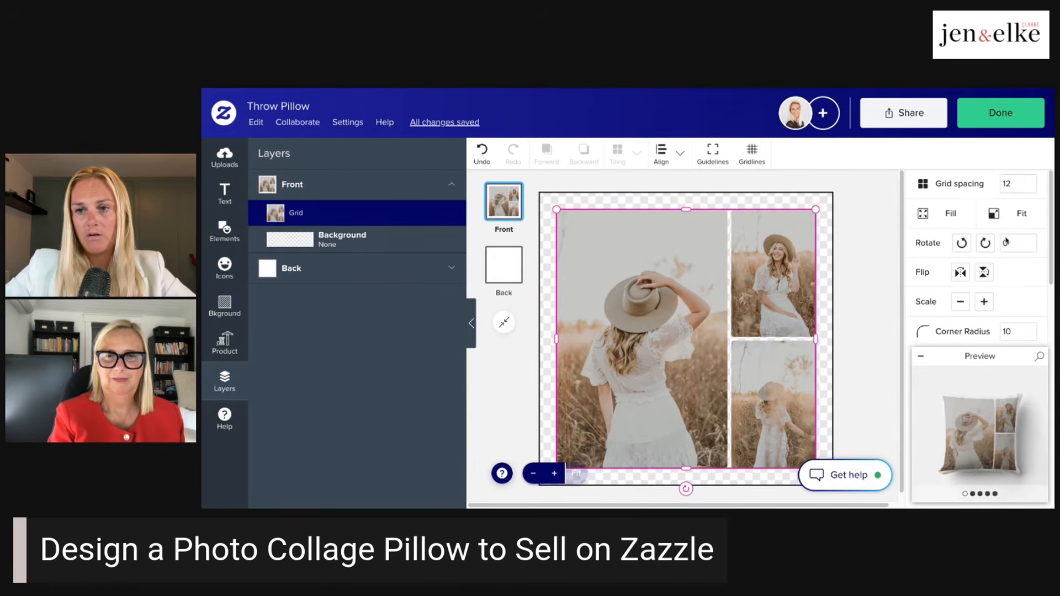
{"action": "left_click", "coordinate": [1013, 330]}
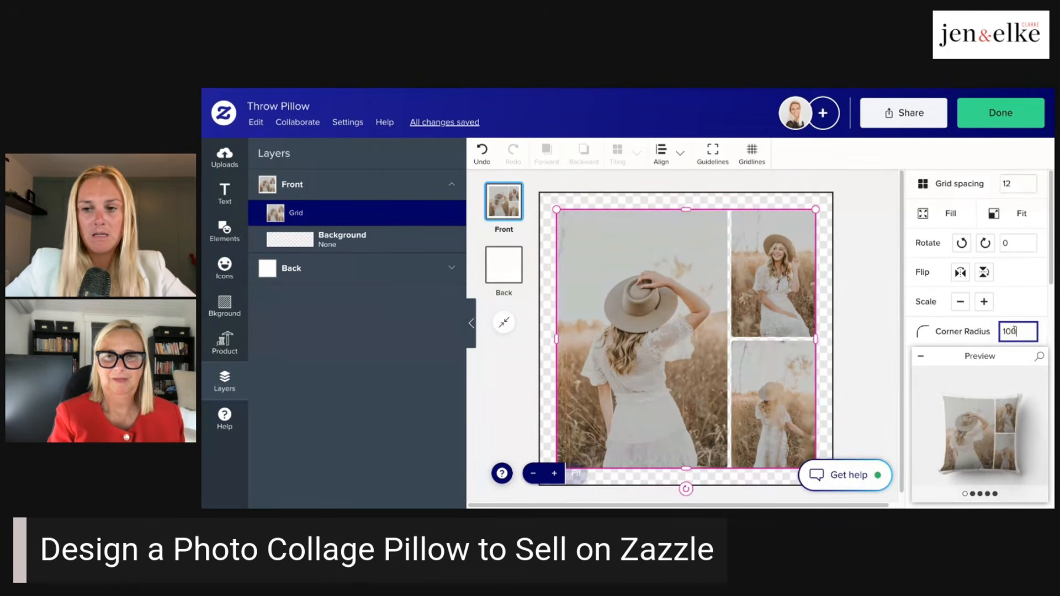
{"action": "type", "text": "0"}
{"action": "key", "text": "Return"}
{"action": "left_click", "coordinate": [882, 288]}
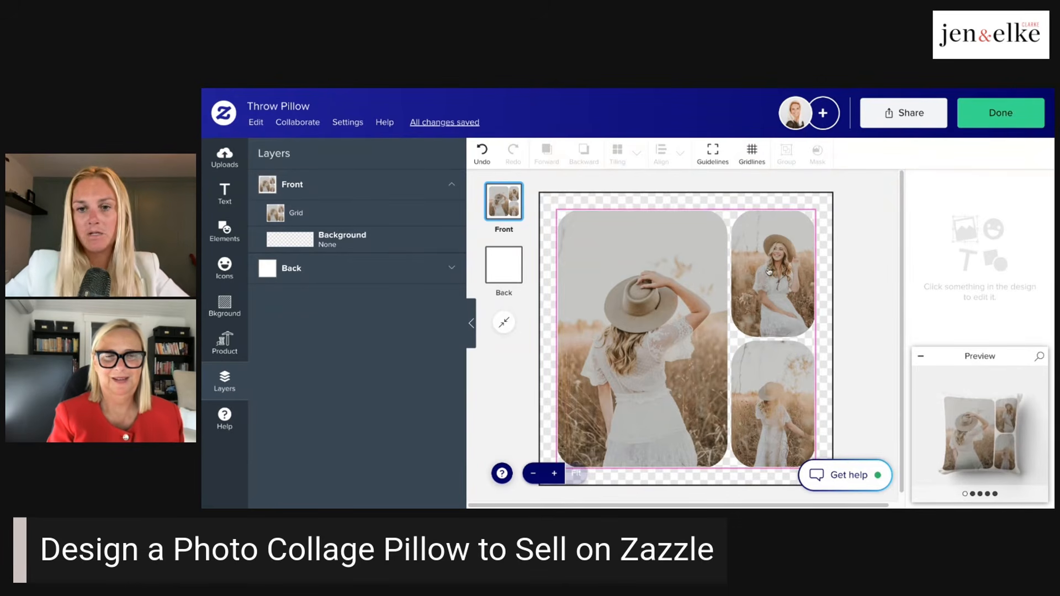
- Set the corner radius of the grid's photos to 0 for square corners
{"action": "left_click", "coordinate": [769, 271]}
{"action": "scroll", "coordinate": [1018, 234], "scroll_direction": "down", "scroll_amount": 2}
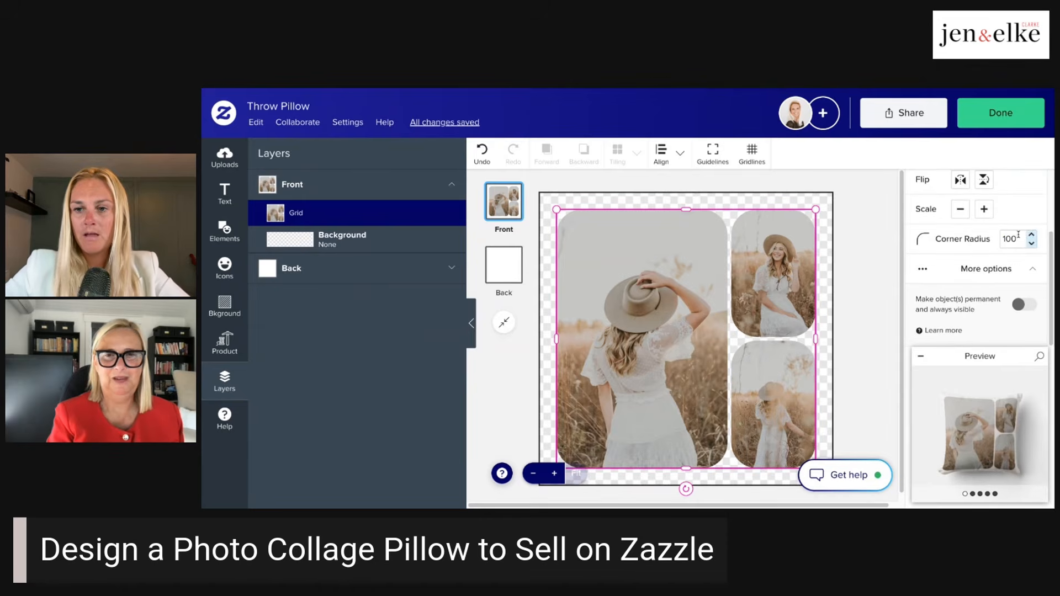
{"action": "left_click", "coordinate": [1017, 239]}
{"action": "key", "text": "BackSpace"}
{"action": "key", "text": "BackSpace"}
{"action": "key", "text": "BackSpace"}
{"action": "type", "text": "0"}
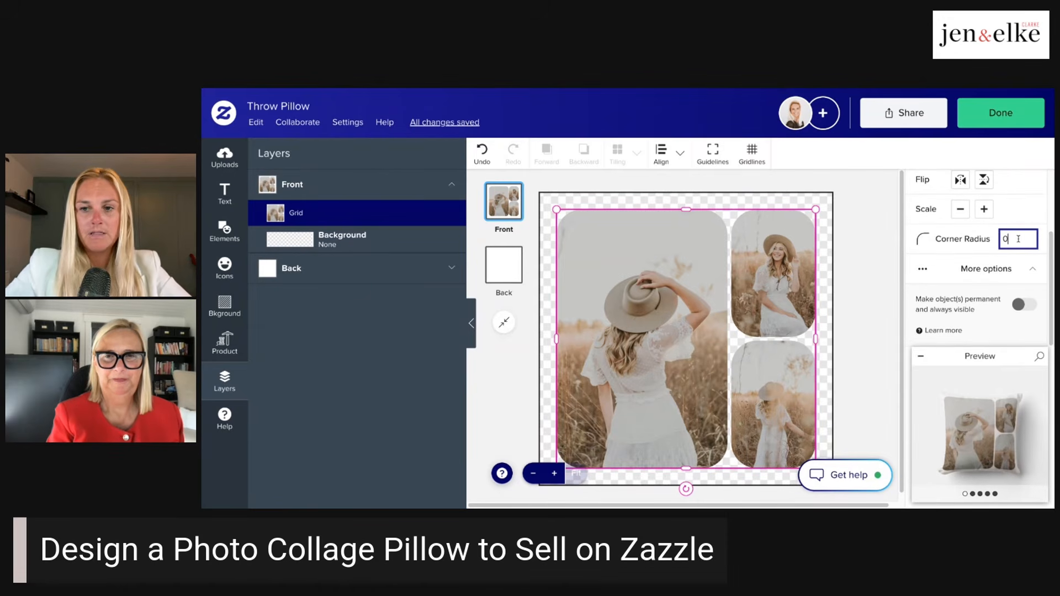
{"action": "key", "text": "Return"}
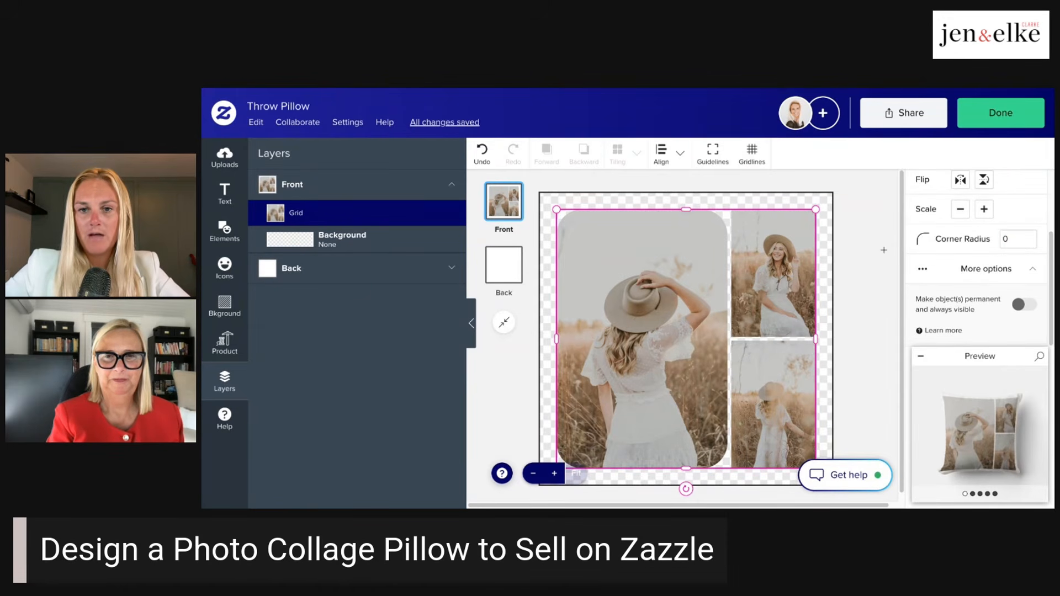
- Enlarge the photo grid and centre it on the pillow front, leaving a narrow, even margin on all sides
{"action": "left_click_drag", "start_coordinate": [815, 209], "coordinate": [833, 191]}
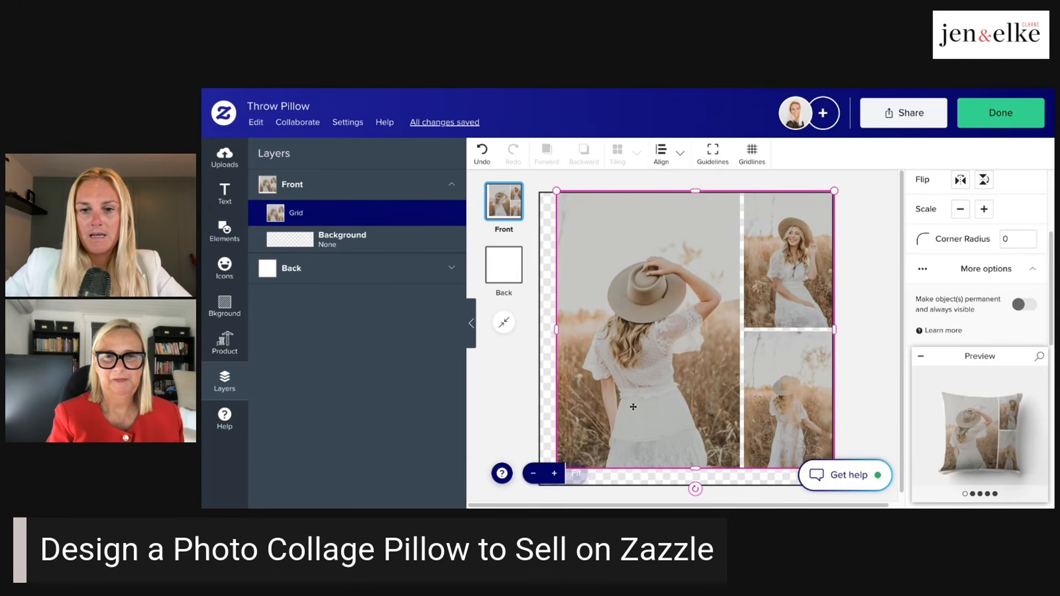
{"action": "left_click", "coordinate": [701, 299]}
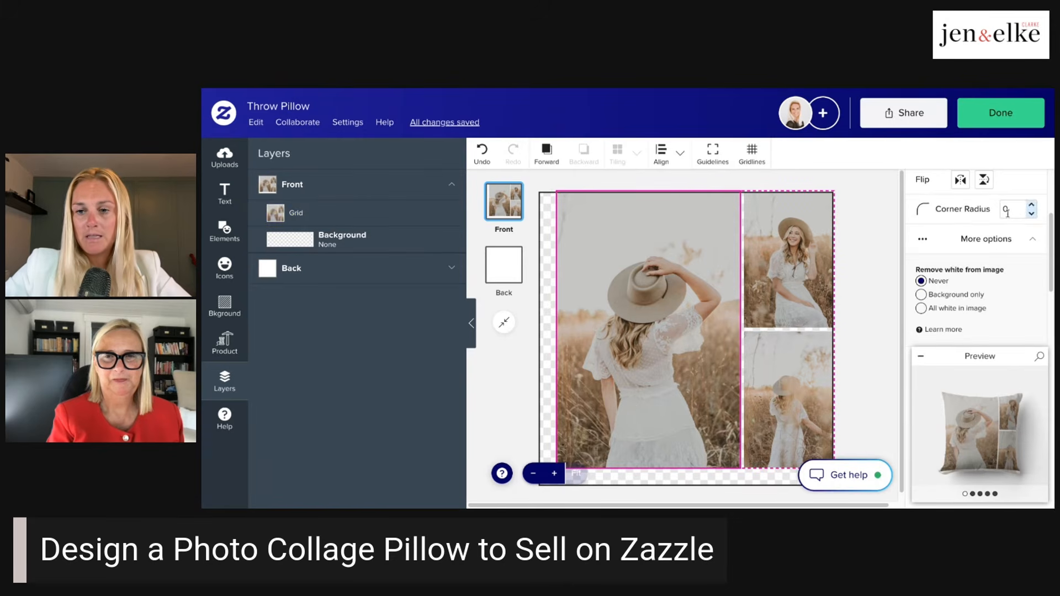
{"action": "scroll", "coordinate": [1010, 214], "scroll_direction": "down", "scroll_amount": 2}
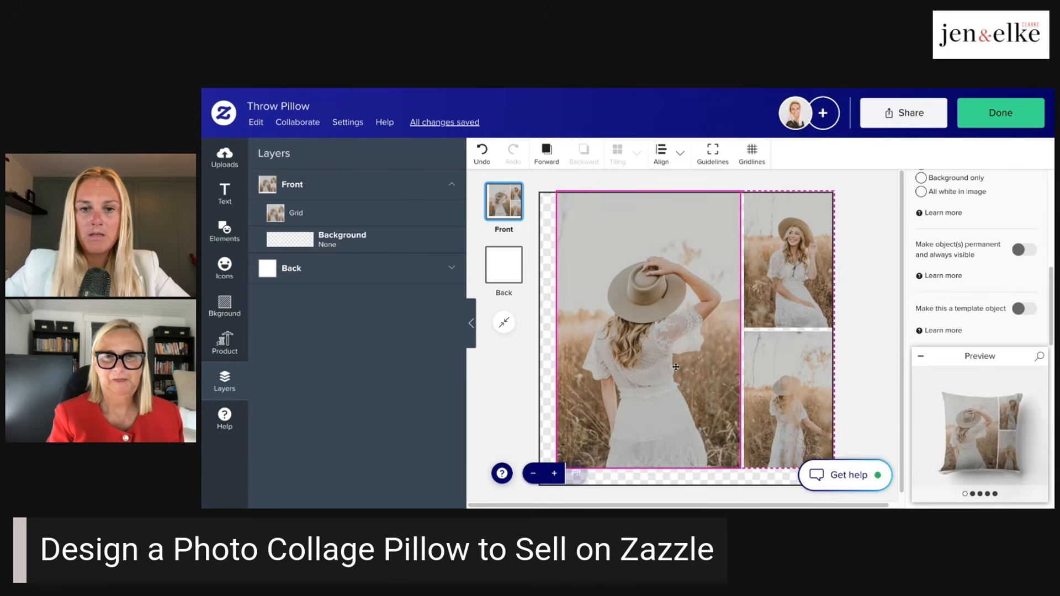
{"action": "left_click", "coordinate": [861, 240]}
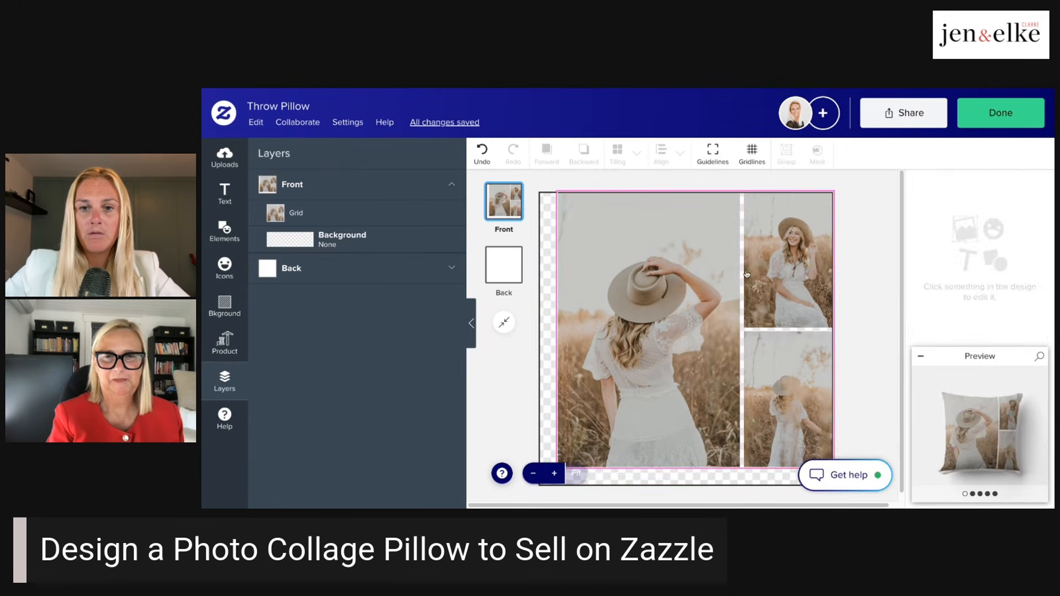
{"action": "left_click_drag", "start_coordinate": [745, 269], "coordinate": [736, 279]}
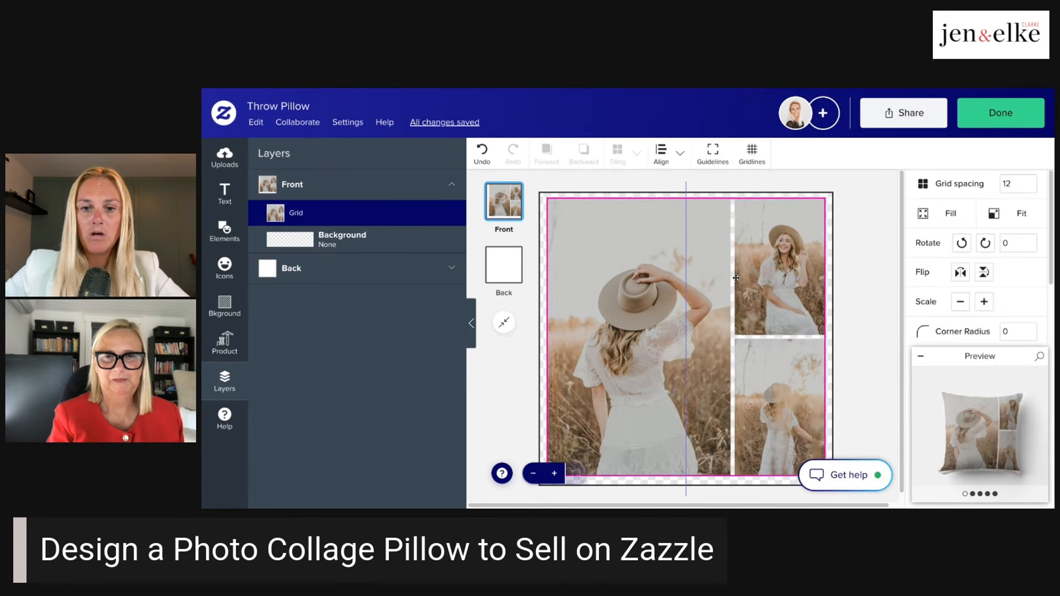
{"action": "left_click", "coordinate": [863, 218]}
- Make the photo in the grid's large cell a template object
{"action": "left_click", "coordinate": [705, 316]}
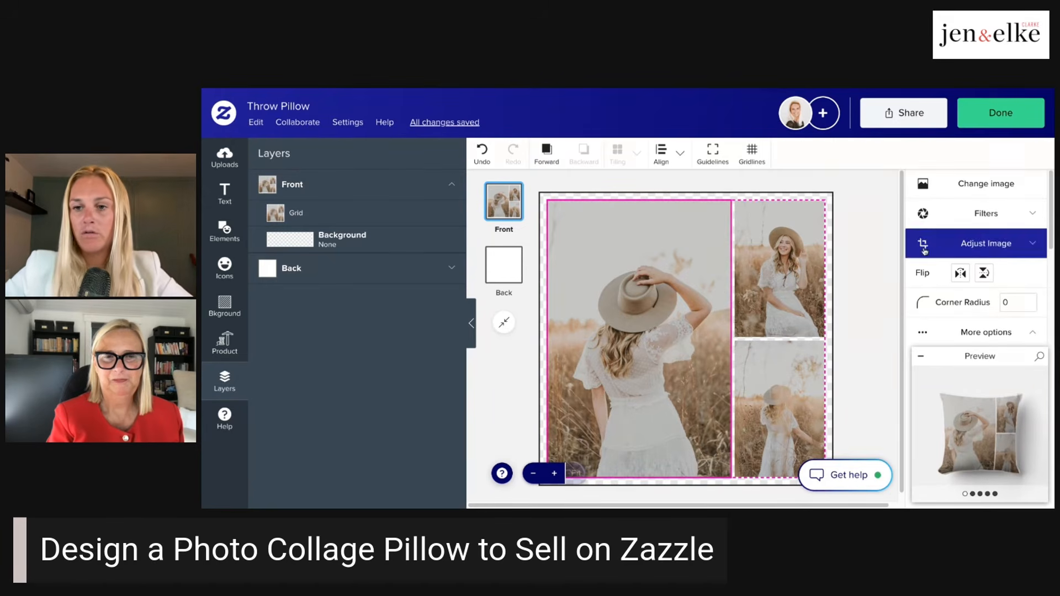
{"action": "scroll", "coordinate": [981, 257], "scroll_direction": "down", "scroll_amount": 5}
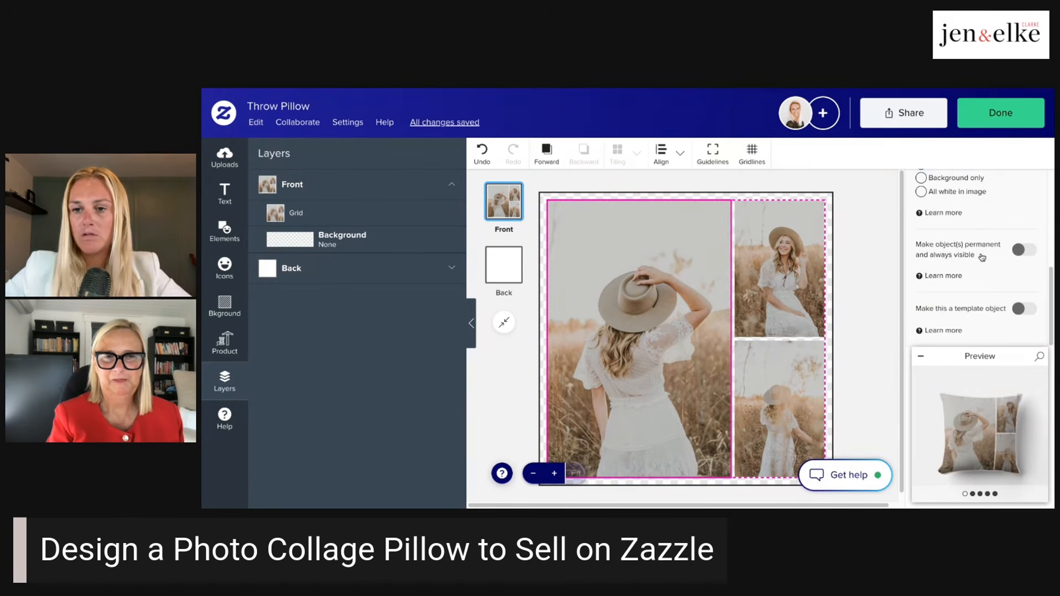
{"action": "left_click", "coordinate": [1021, 309]}
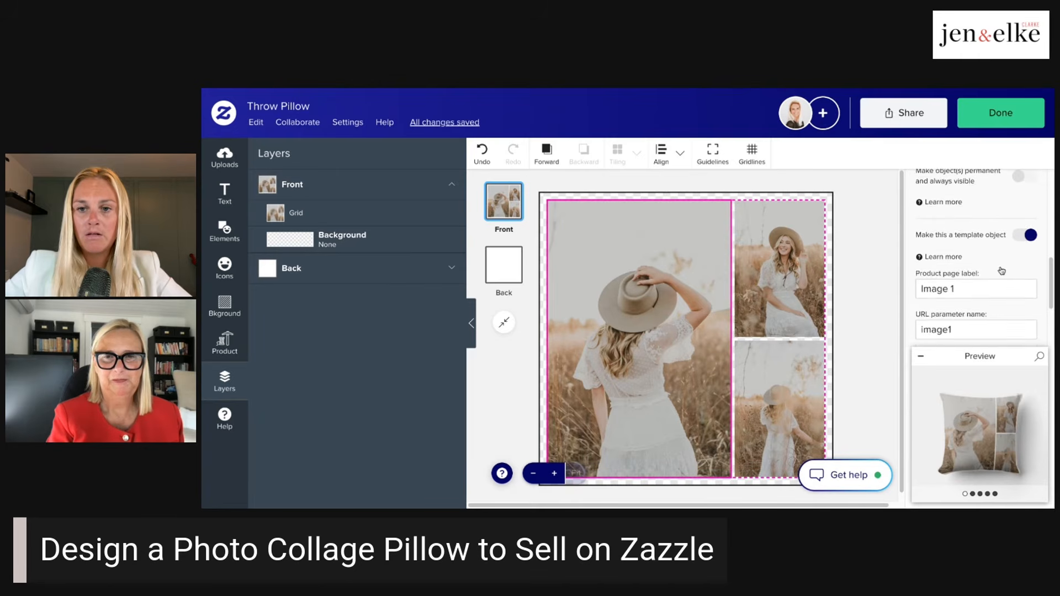
- Make the photos in the grid's upper and lower small cells template objects as well
{"action": "left_click", "coordinate": [777, 261]}
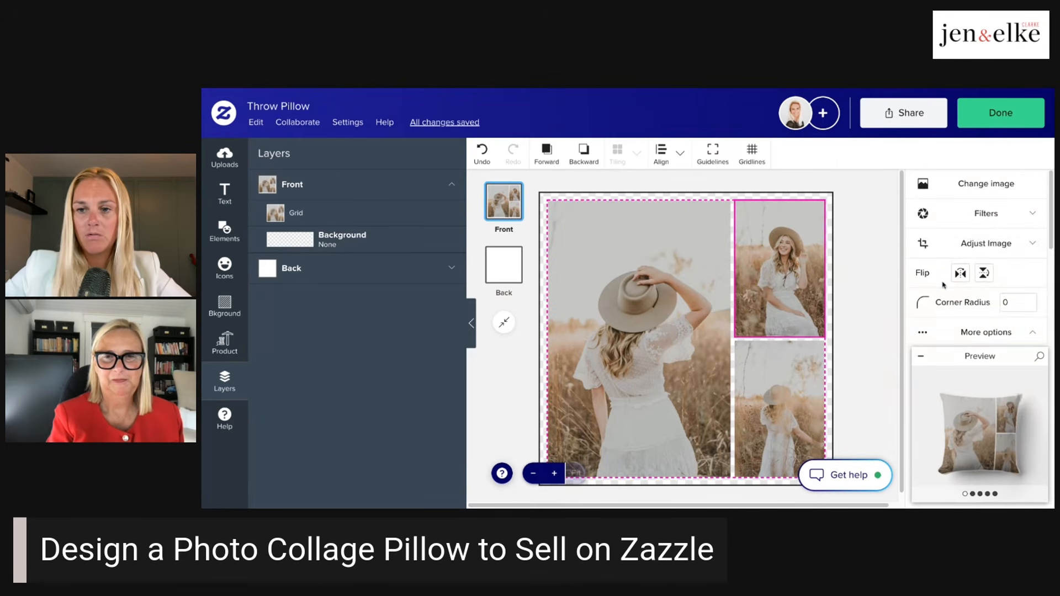
{"action": "scroll", "coordinate": [942, 285], "scroll_direction": "down", "scroll_amount": 5}
{"action": "left_click", "coordinate": [1016, 309]}
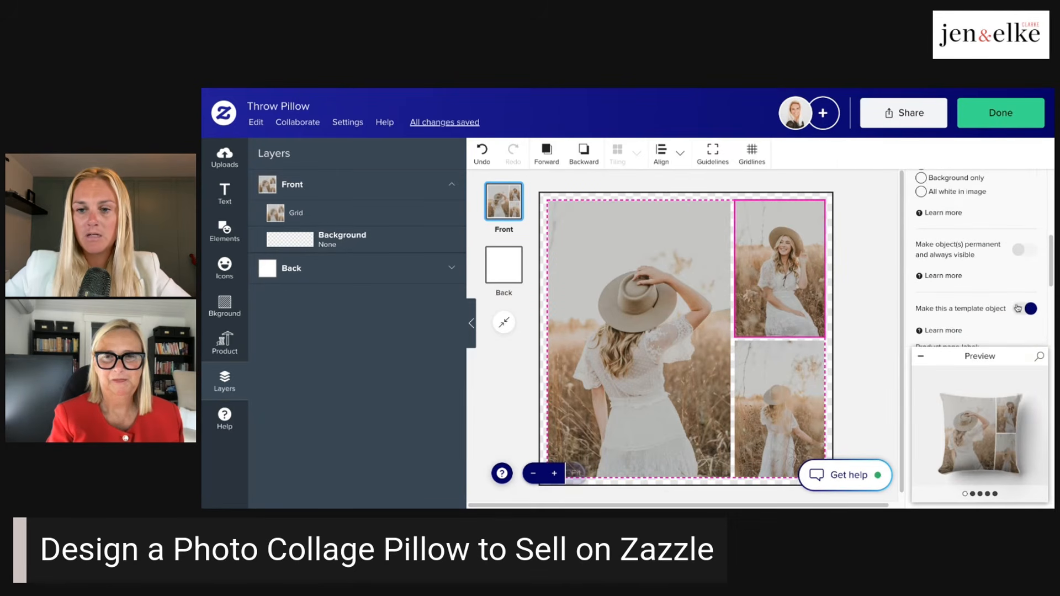
{"action": "left_click", "coordinate": [795, 385]}
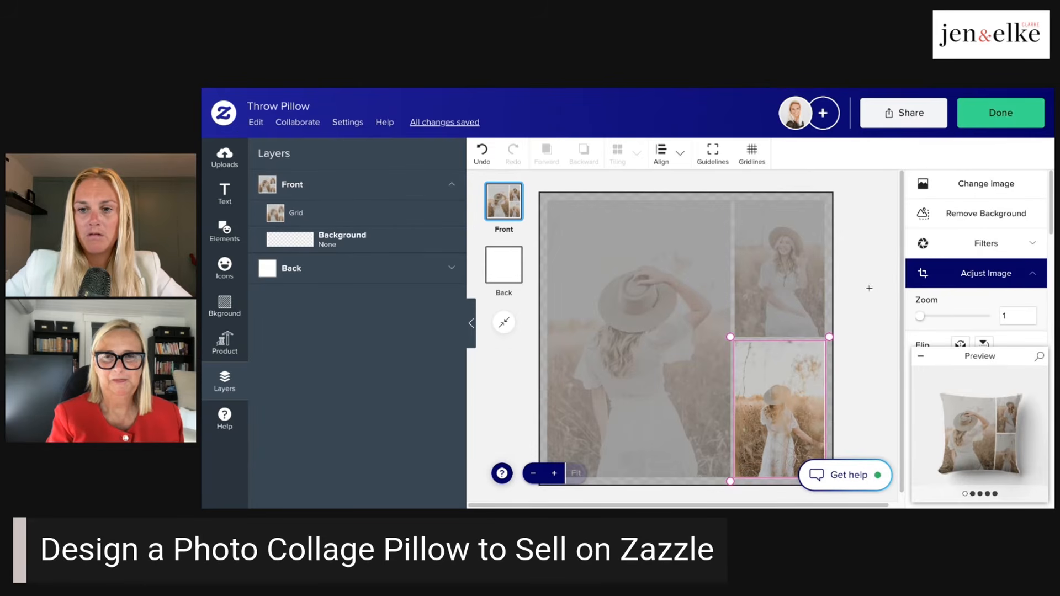
{"action": "scroll", "coordinate": [961, 277], "scroll_direction": "down", "scroll_amount": 5}
{"action": "left_click", "coordinate": [1017, 309]}
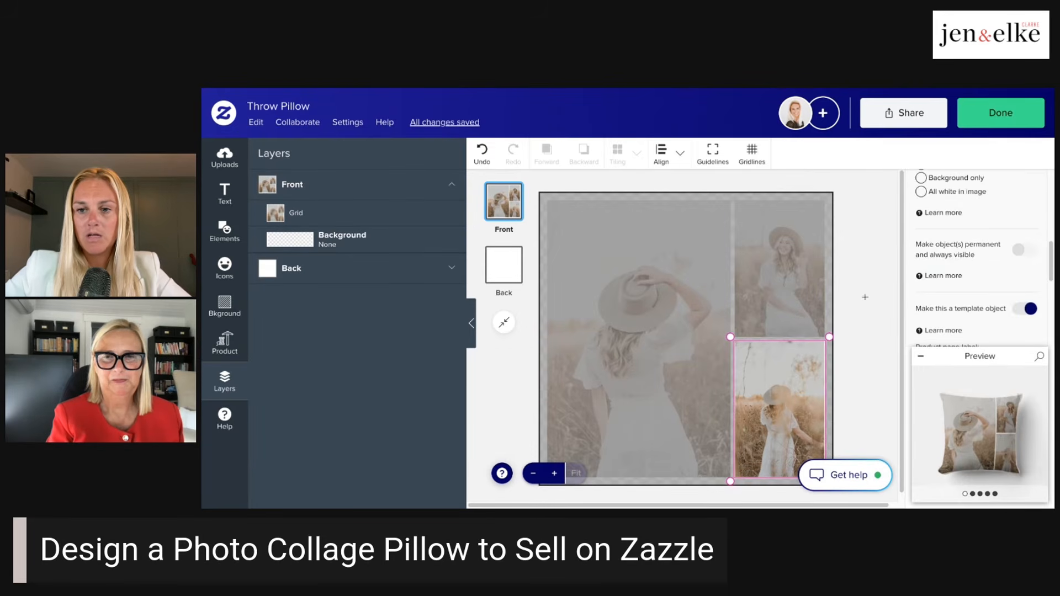
{"action": "left_click", "coordinate": [865, 296]}
- Finish the design and view the template's replaceable images in the personalization details of the product page
{"action": "mouse_move", "coordinate": [972, 423]}
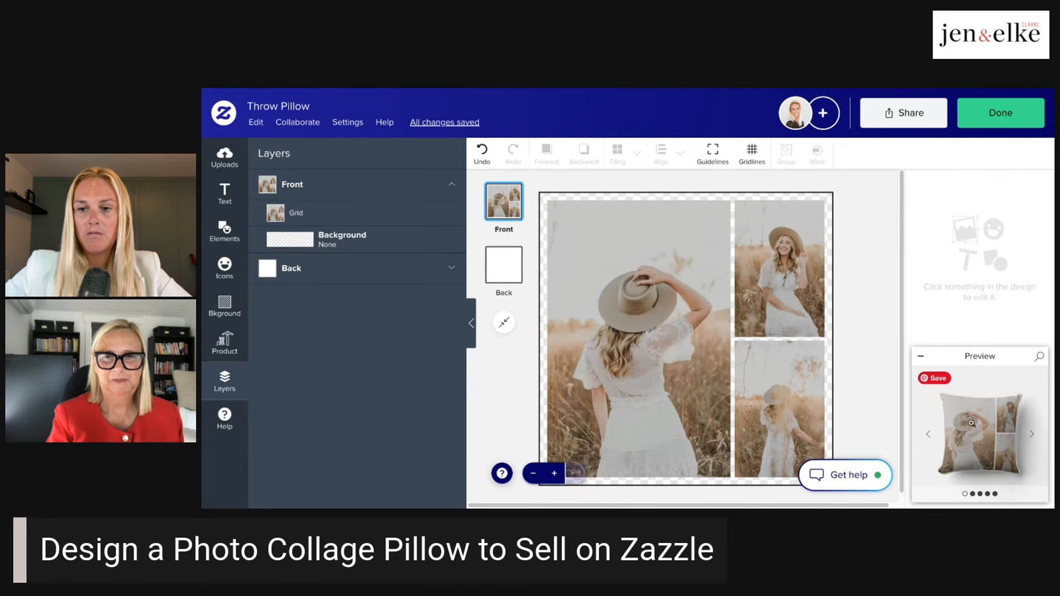
{"action": "left_click", "coordinate": [1000, 113]}
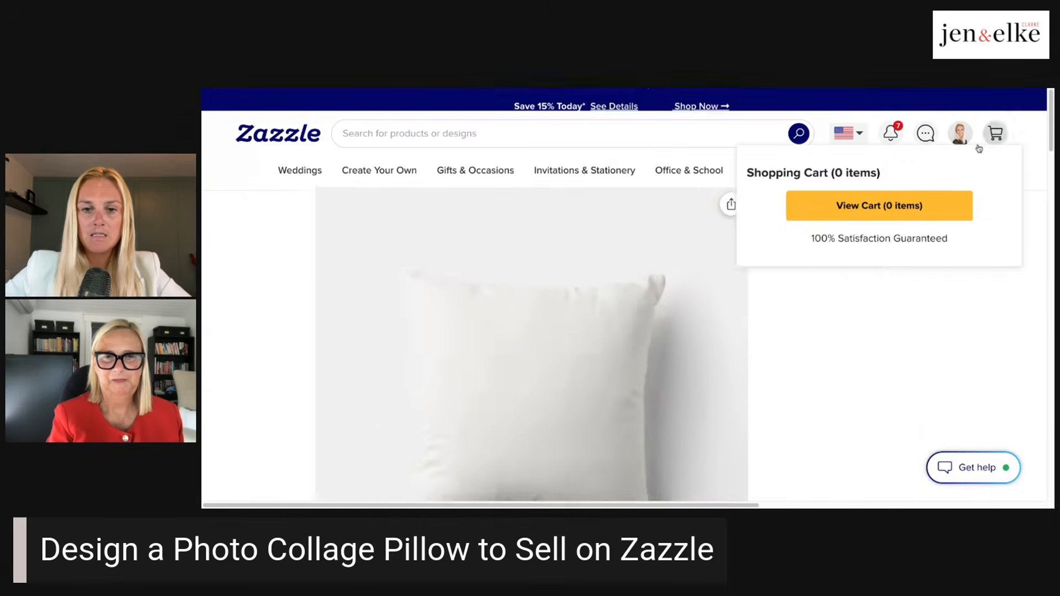
{"action": "scroll", "coordinate": [1003, 133], "scroll_direction": "down", "scroll_amount": 1}
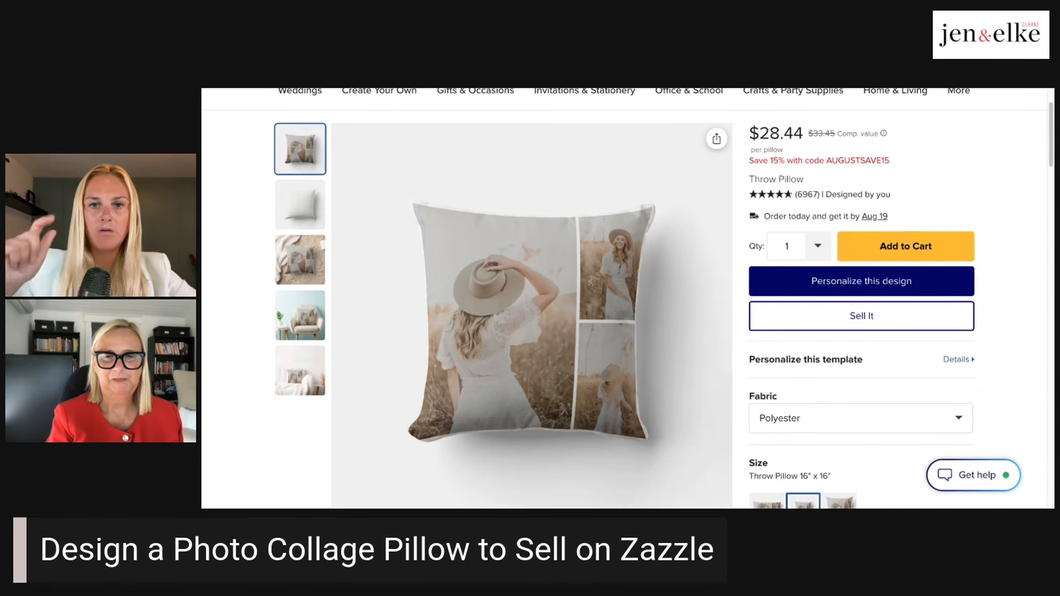
{"action": "left_click", "coordinate": [956, 360]}
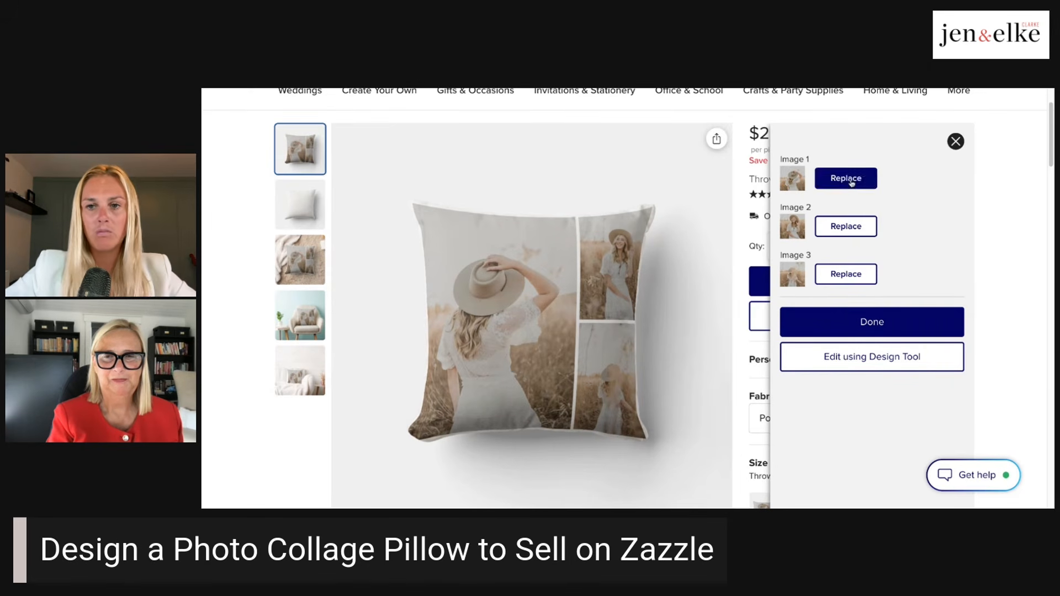
{"action": "left_click", "coordinate": [957, 143]}
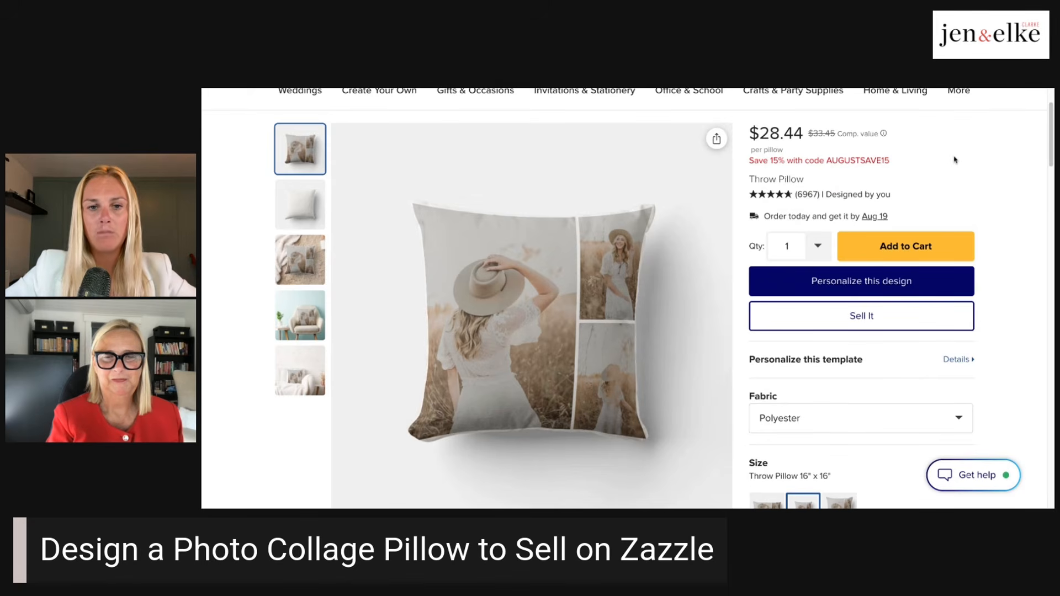
- Reopen the pillow design for editing and enlarge the photo grid to cover the entire front, edge to edge
{"action": "left_click", "coordinate": [865, 282]}
{"action": "left_click", "coordinate": [866, 358]}
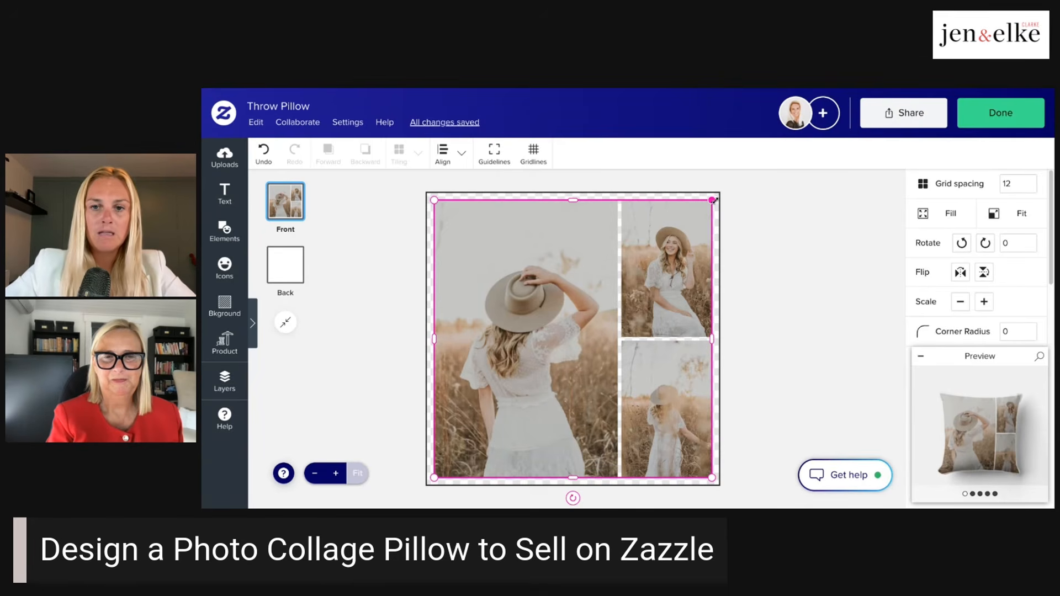
{"action": "left_click_drag", "start_coordinate": [712, 200], "coordinate": [720, 191]}
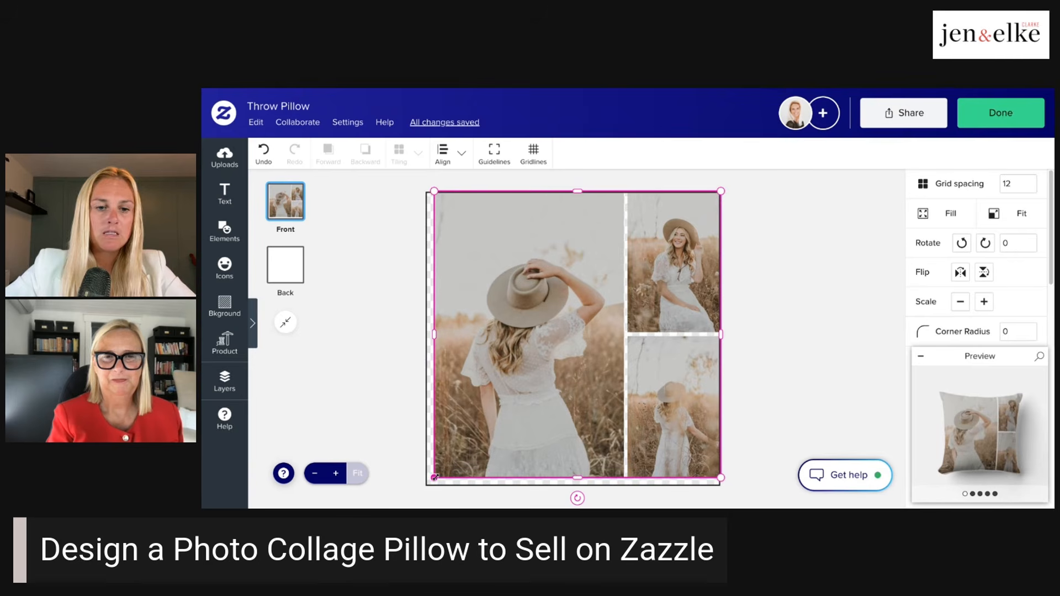
{"action": "left_click_drag", "start_coordinate": [435, 476], "coordinate": [425, 485]}
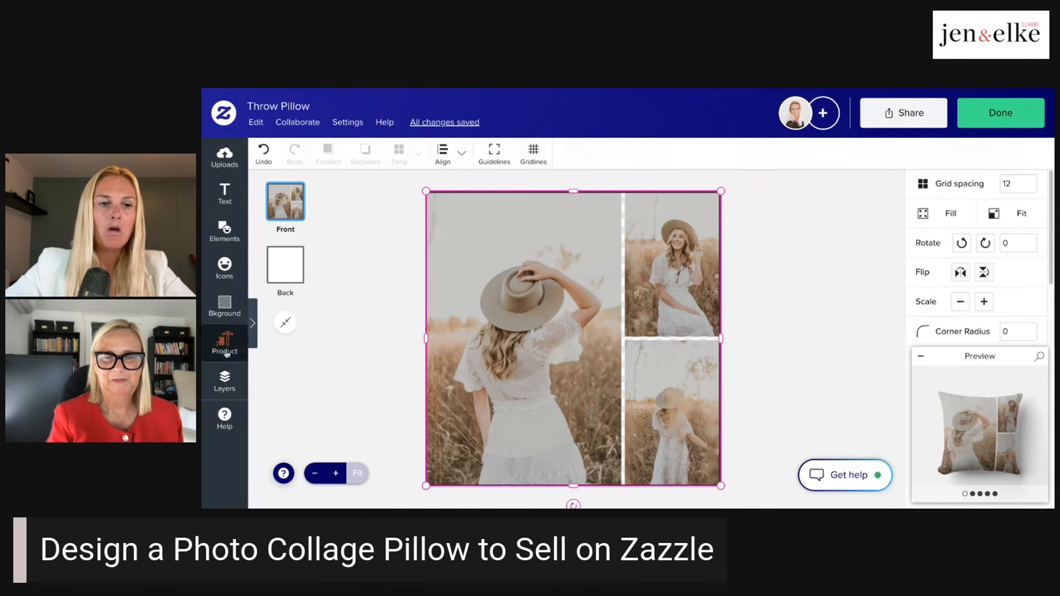
- Copy the photo grid from the pillow's front and paste it onto the back
{"action": "left_click", "coordinate": [224, 381]}
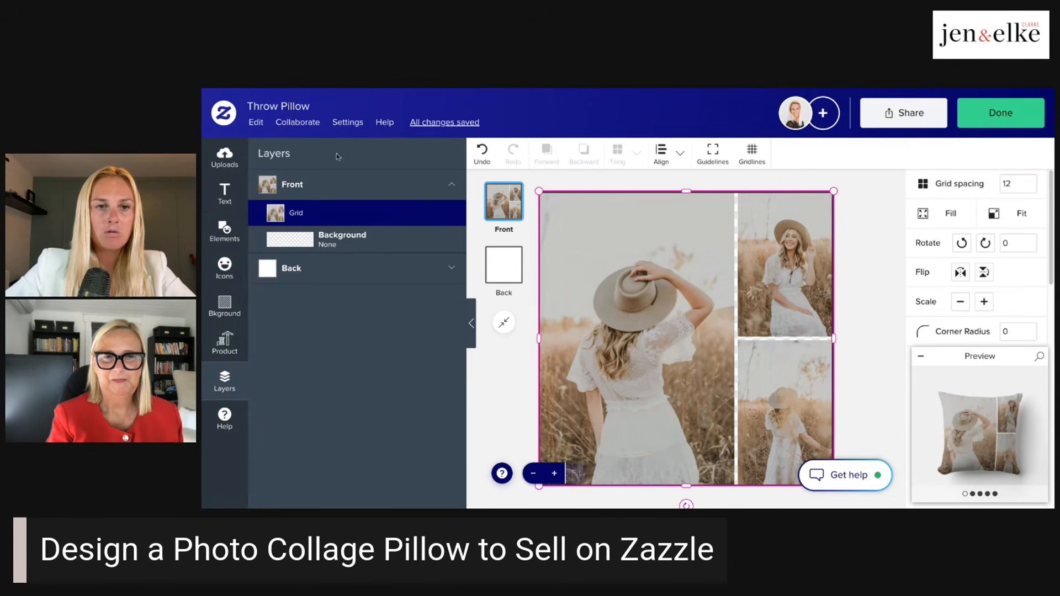
{"action": "left_click", "coordinate": [257, 124]}
{"action": "left_click", "coordinate": [268, 200]}
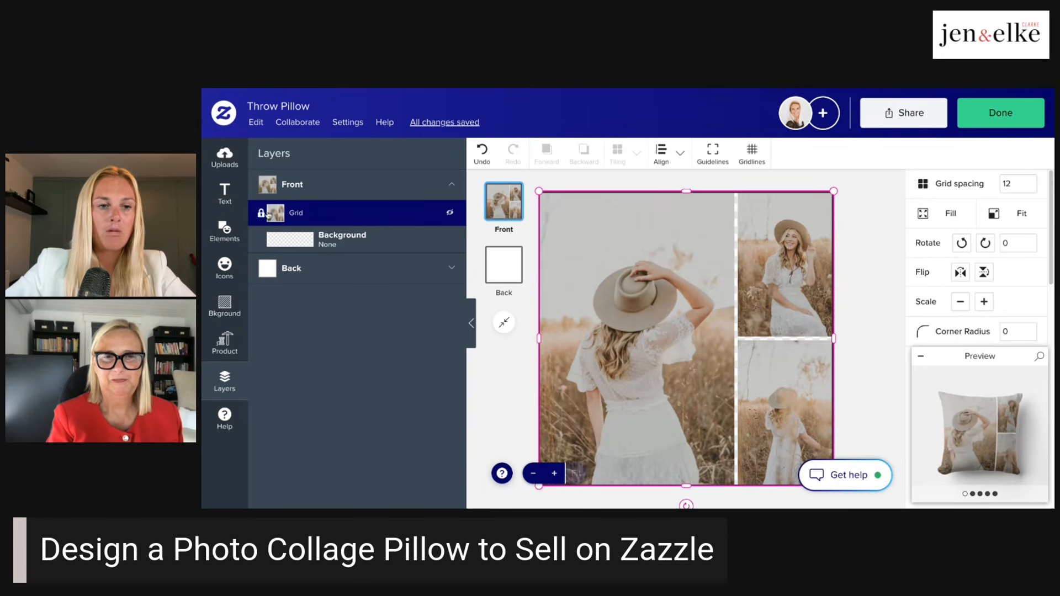
{"action": "left_click", "coordinate": [324, 269]}
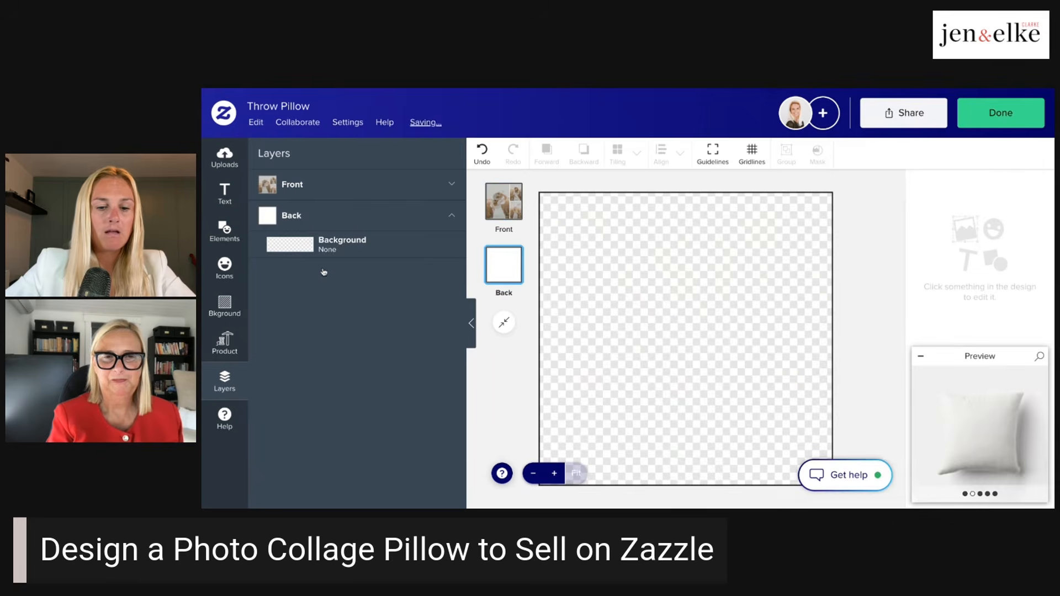
{"action": "left_click", "coordinate": [256, 122]}
{"action": "left_click", "coordinate": [266, 216]}
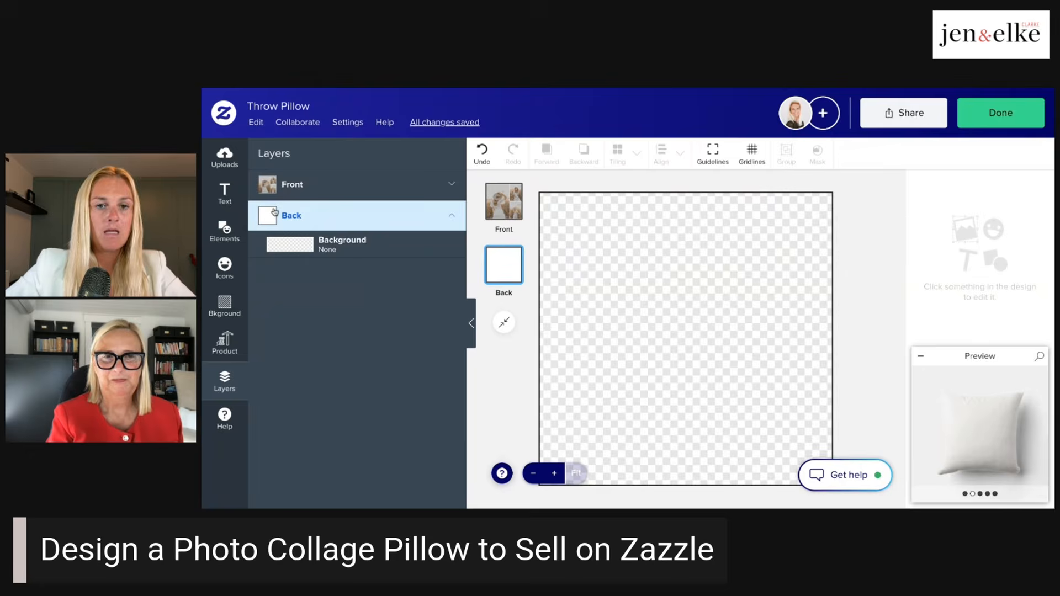
- Finish the design and check the back and front previews and the replaceable template images on the product page
{"action": "left_click", "coordinate": [1001, 113]}
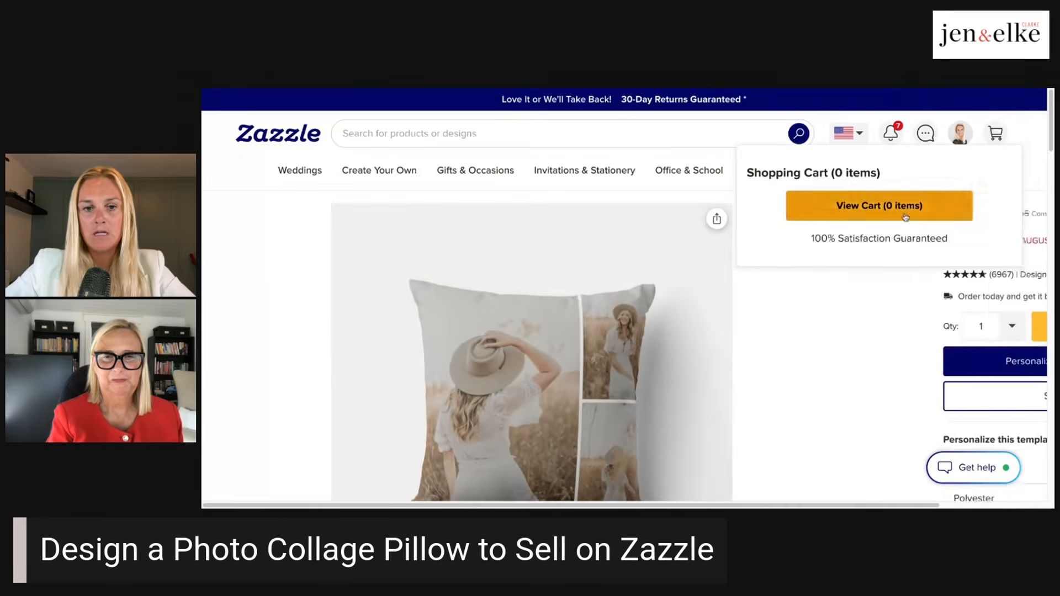
{"action": "scroll", "coordinate": [623, 298], "scroll_direction": "down", "scroll_amount": 1}
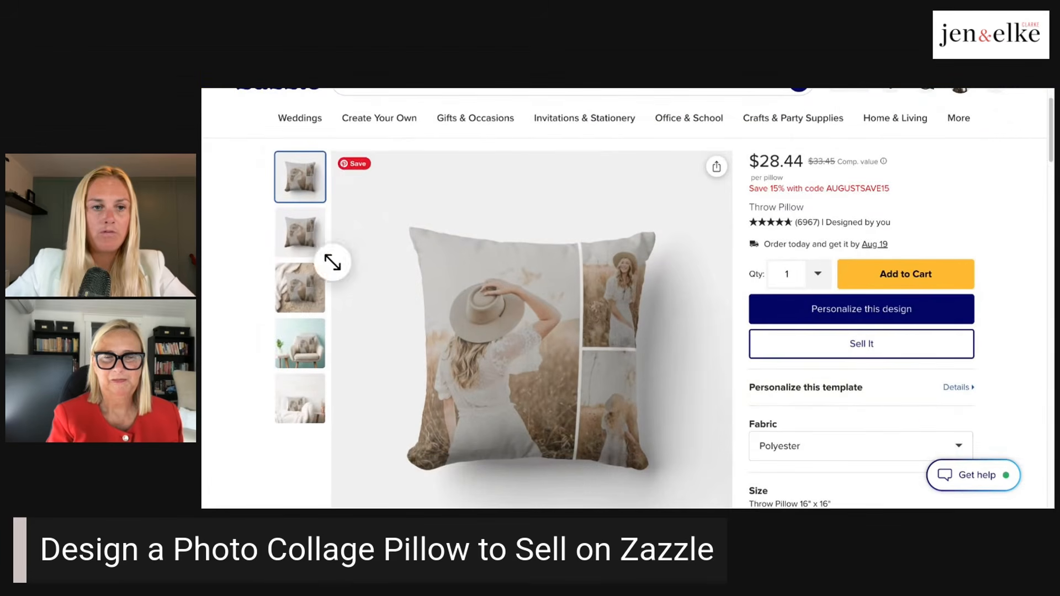
{"action": "left_click", "coordinate": [312, 239]}
{"action": "left_click", "coordinate": [307, 187]}
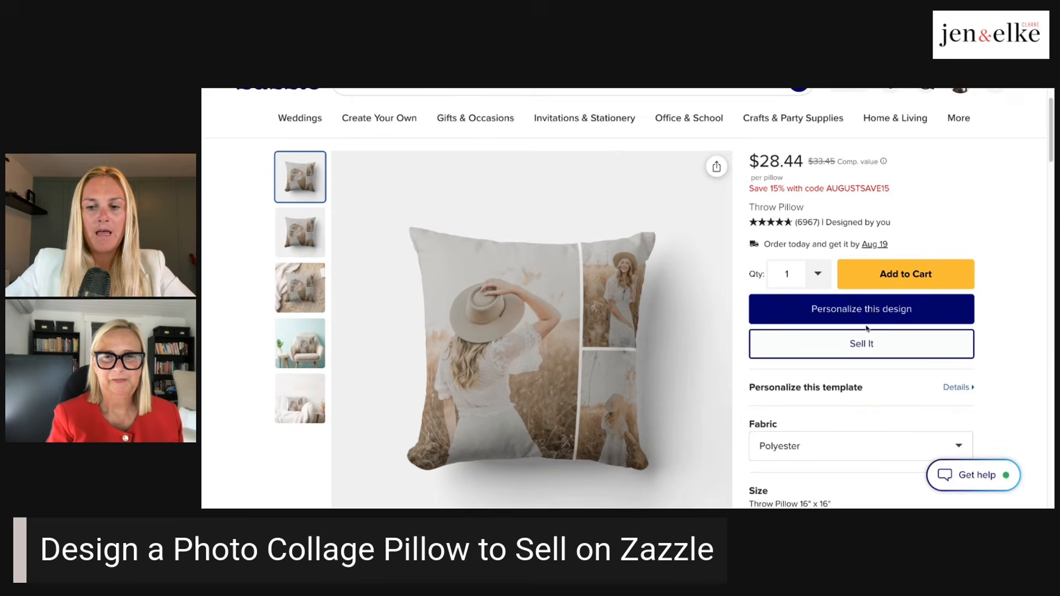
{"action": "left_click", "coordinate": [956, 388]}
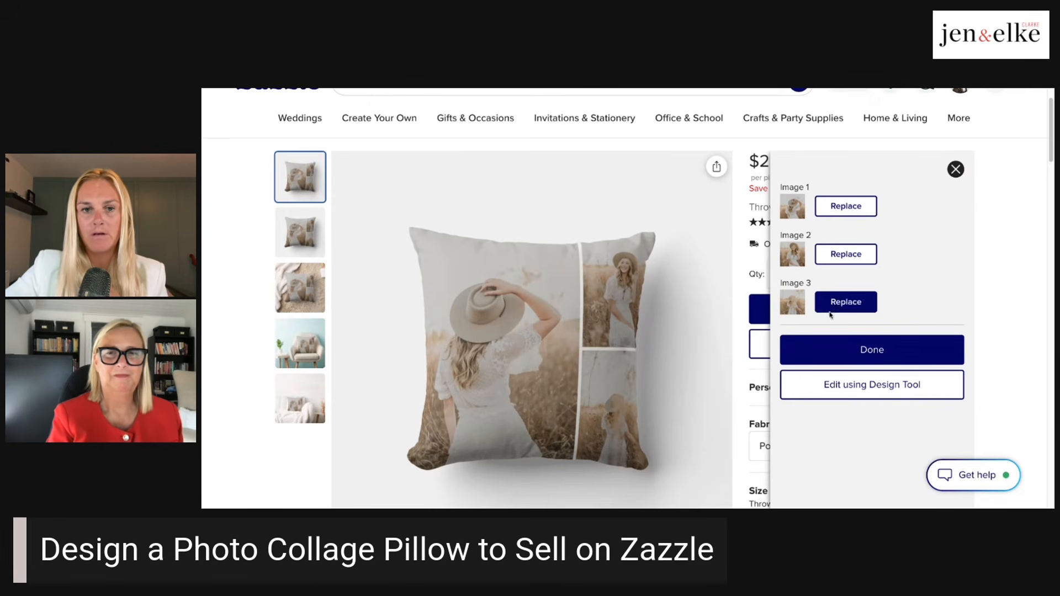
{"action": "left_click", "coordinate": [957, 170]}
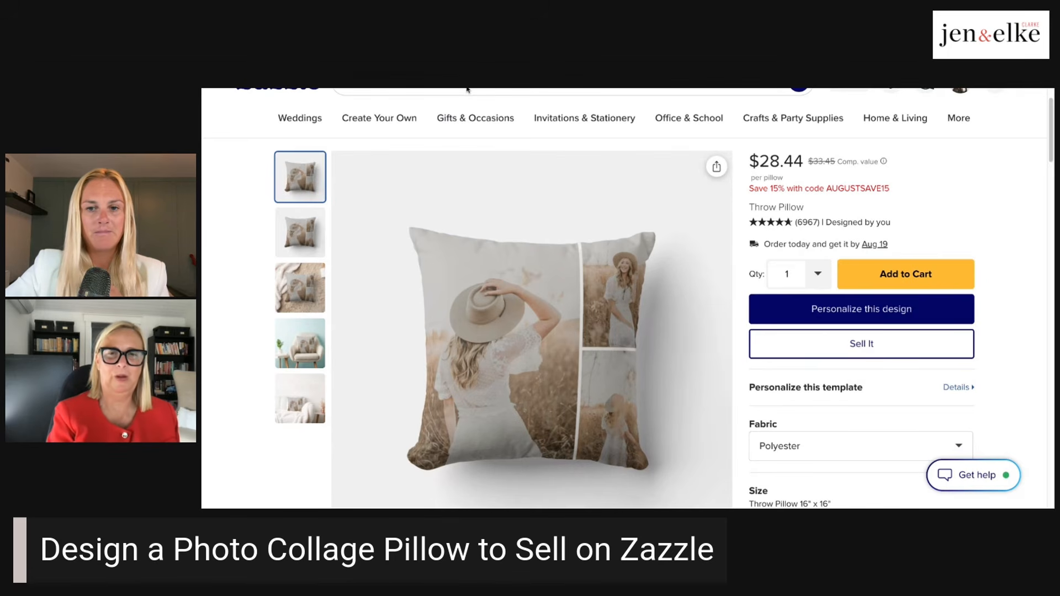
- Put the pillow up for sale to open its product posting form and look over the form's fields
{"action": "left_click", "coordinate": [876, 353]}
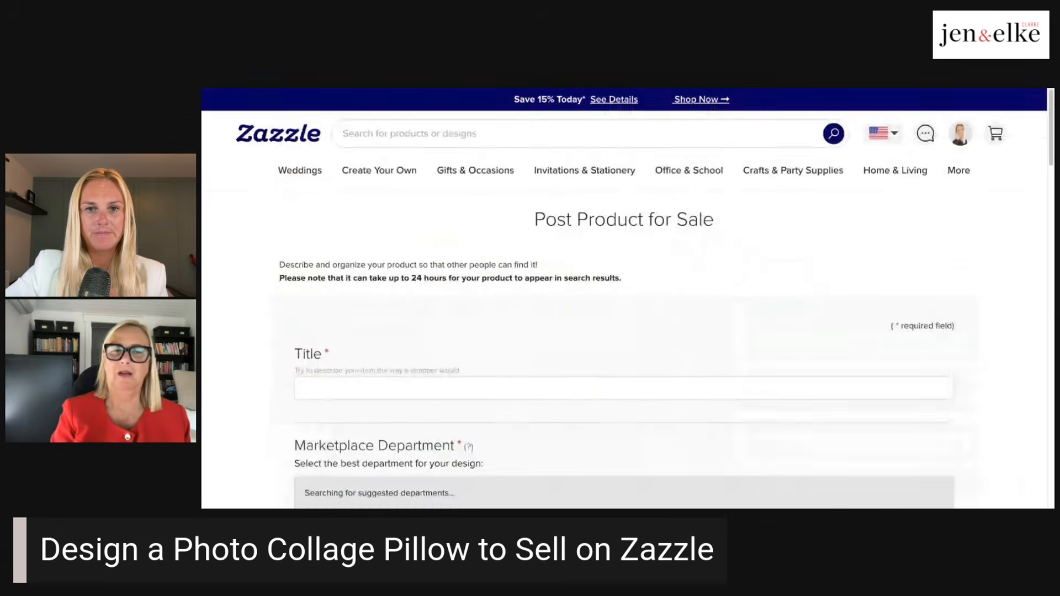
{"action": "scroll", "coordinate": [721, 264], "scroll_direction": "down", "scroll_amount": 1}
{"action": "scroll", "coordinate": [721, 264], "scroll_direction": "up", "scroll_amount": 1}
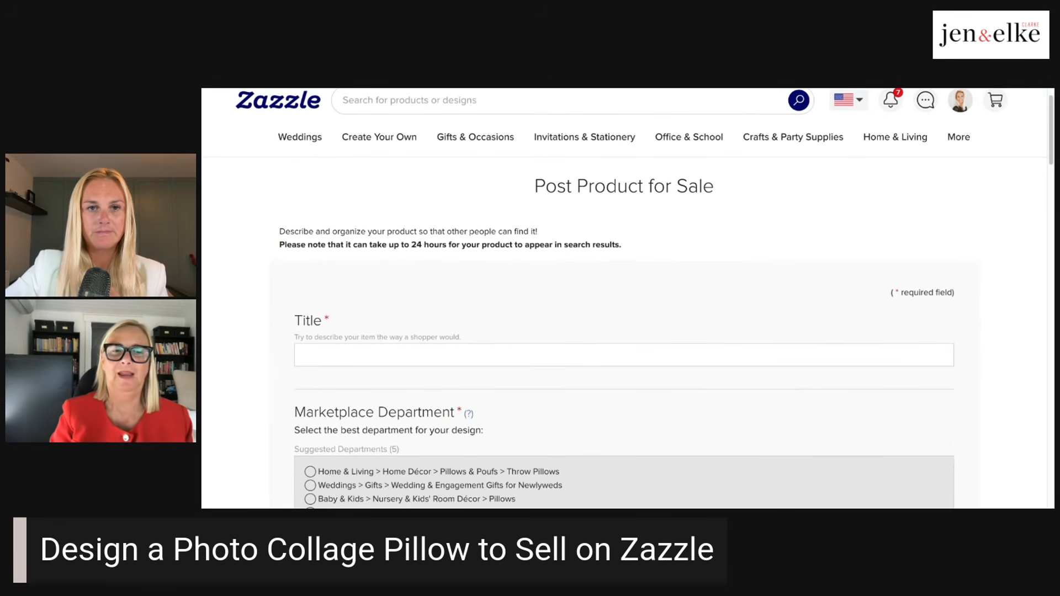